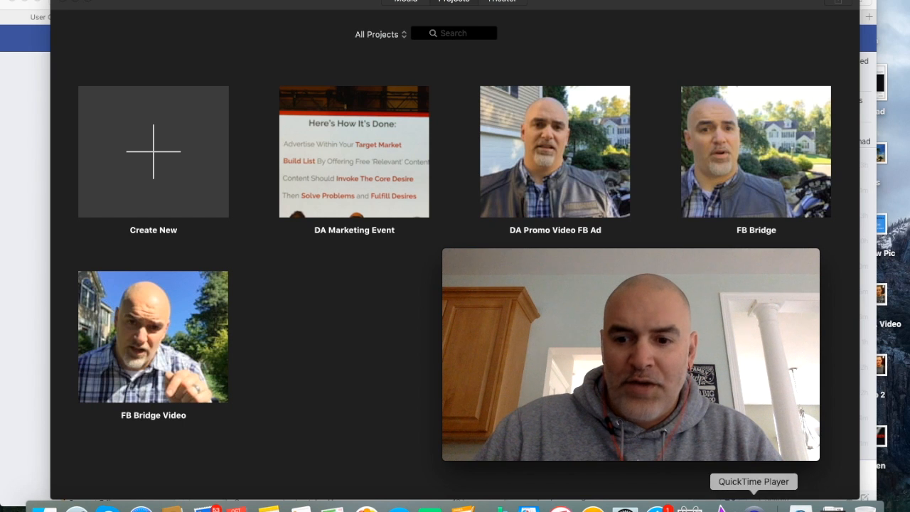
Step: Look over the QuickTime Player file commands and minimize the Movie Recording window
click(130, 0)
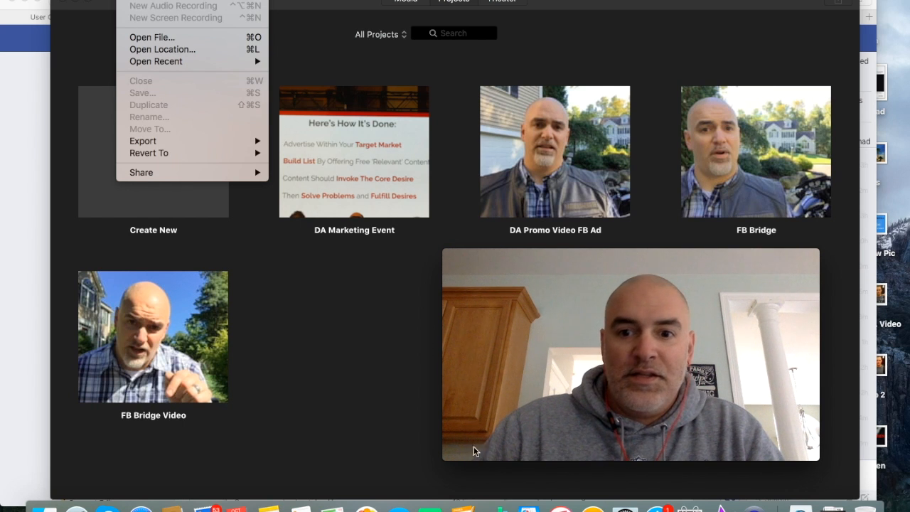
click(480, 322)
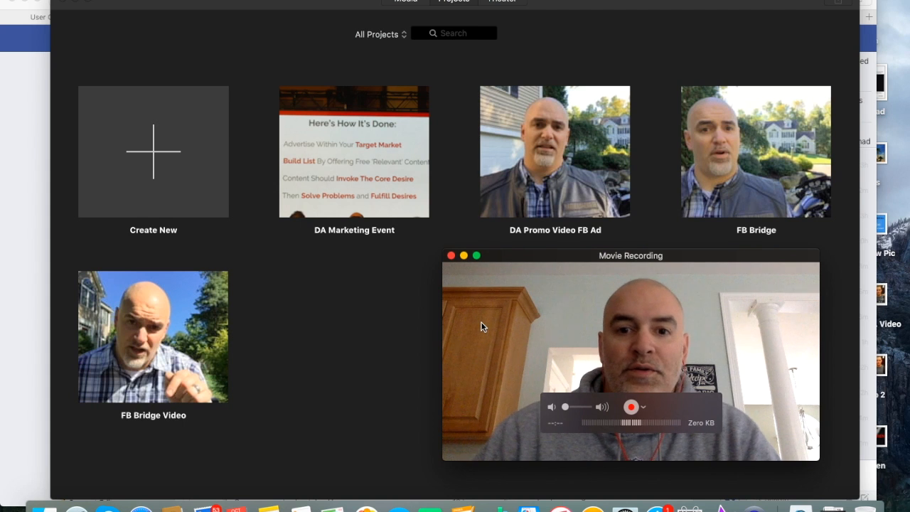
click(464, 256)
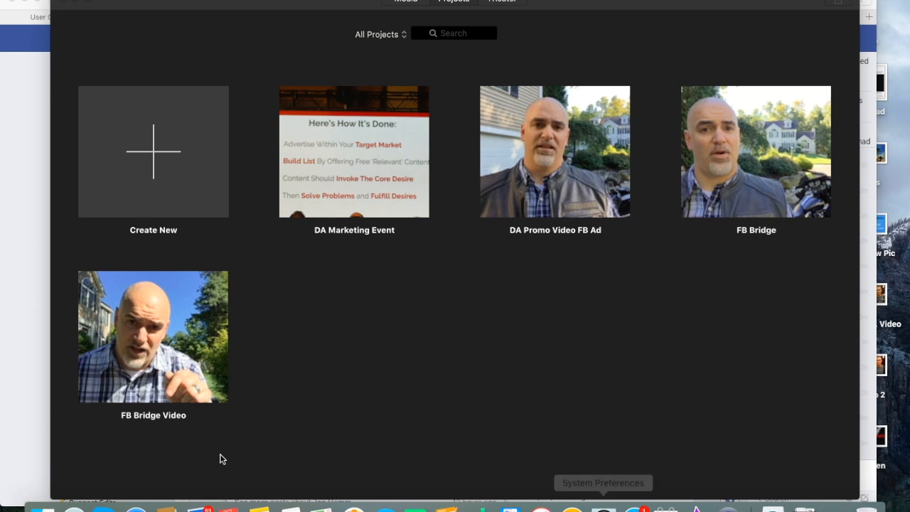
Step: Return to the iMovie projects and create a new project of type Movie
click(73, 507)
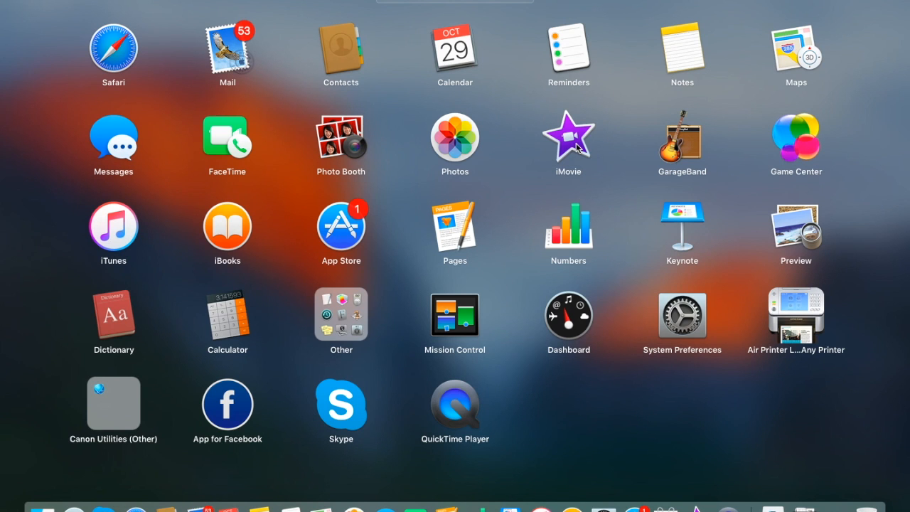
click(603, 430)
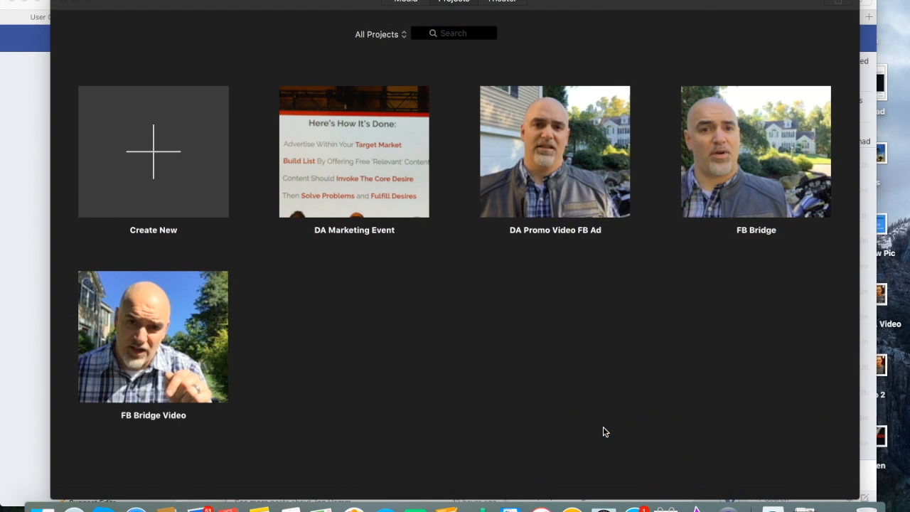
click(449, 6)
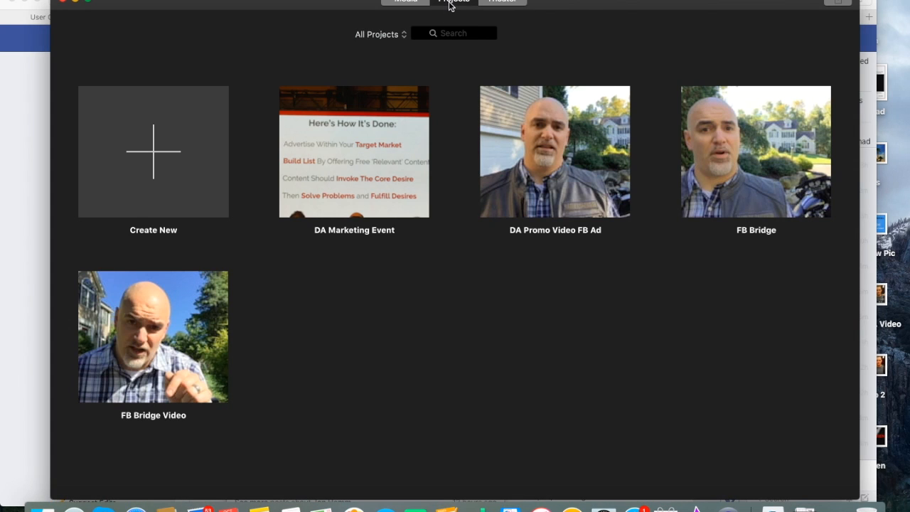
click(141, 153)
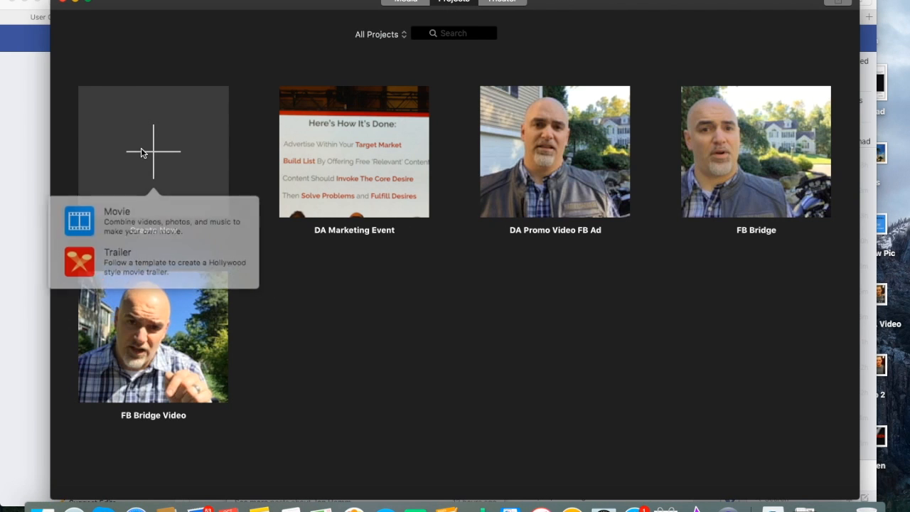
click(151, 222)
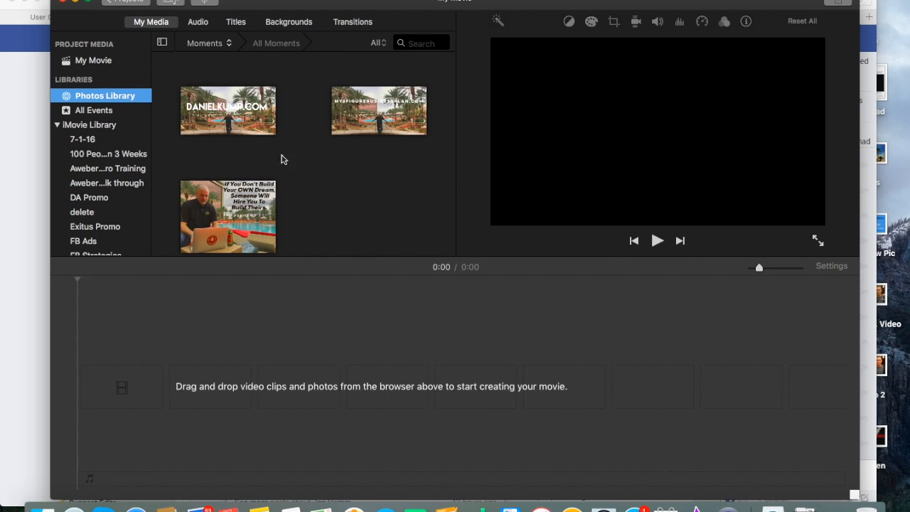
Step: Browse the moments in the Photos Library and open the Today moment dated Oct 29, 2016
click(306, 157)
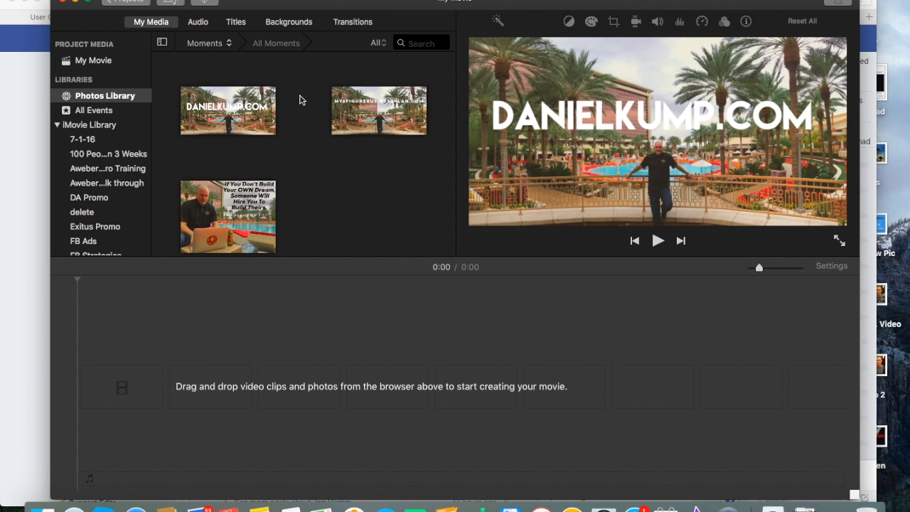
click(277, 44)
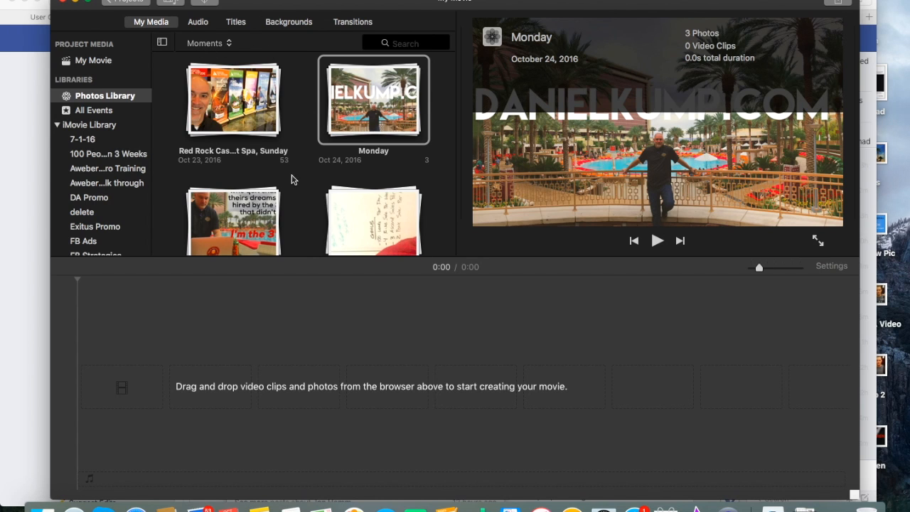
scroll(288, 184, down, 2)
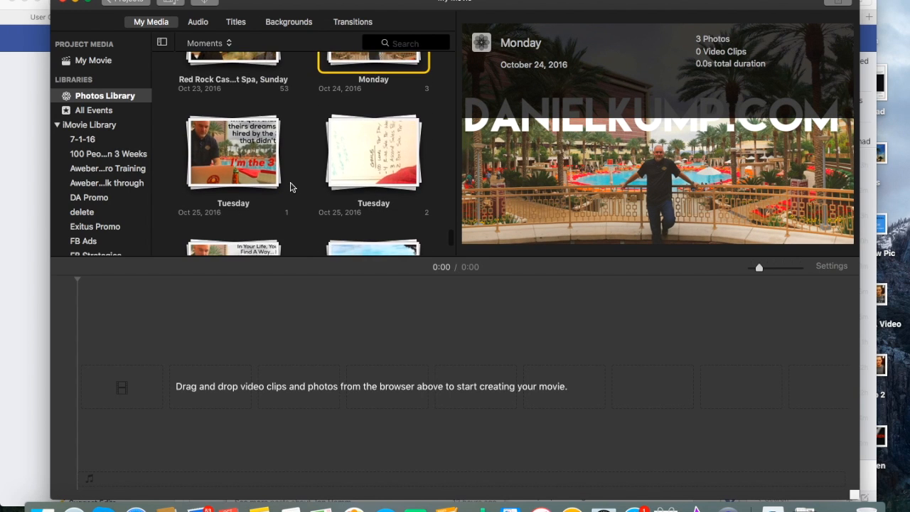
scroll(290, 187, down, 3)
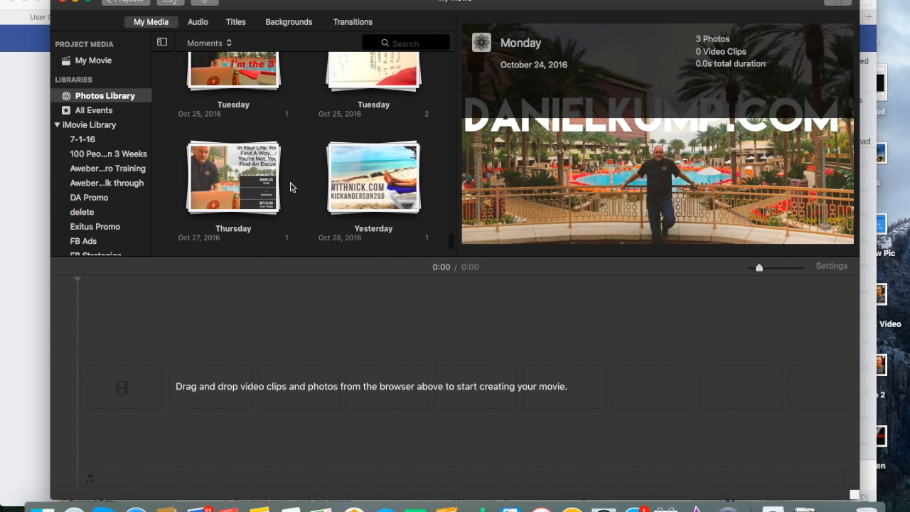
scroll(294, 206, down, 3)
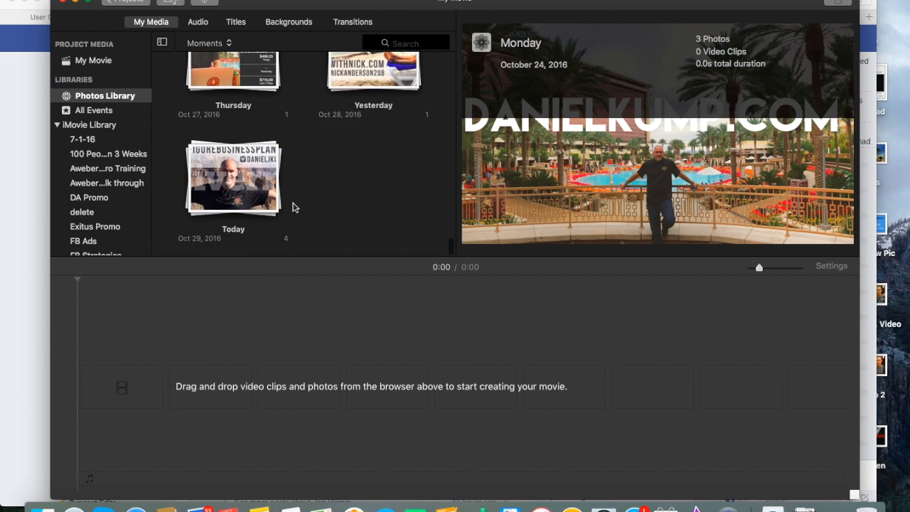
scroll(294, 206, up, 10)
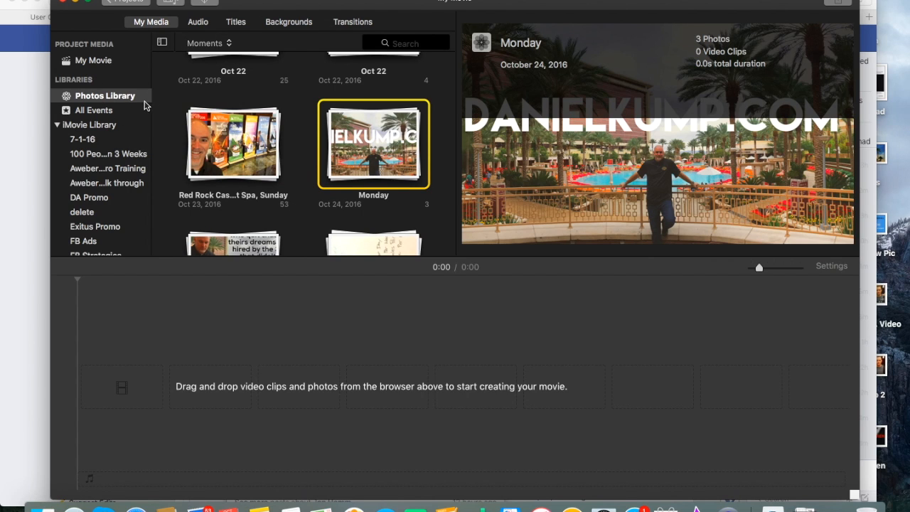
scroll(316, 212, down, 5)
scroll(315, 212, down, 3)
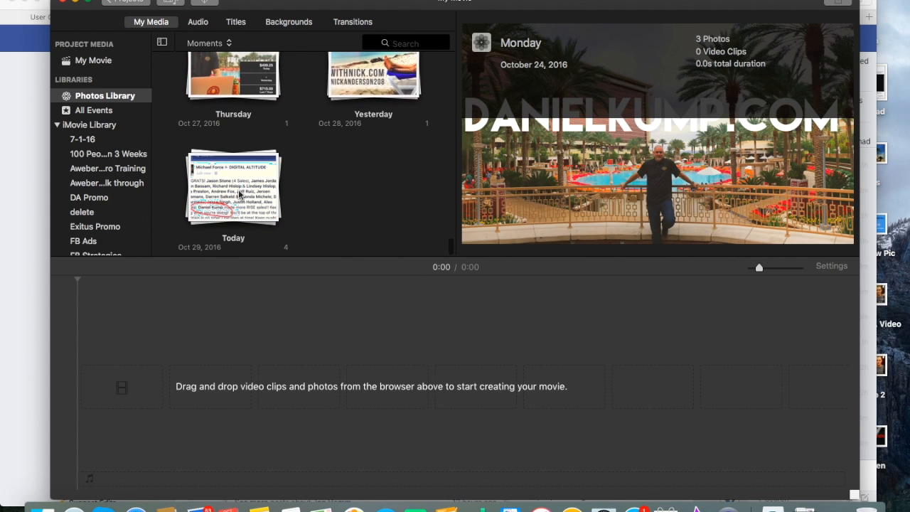
click(240, 195)
double_click(240, 195)
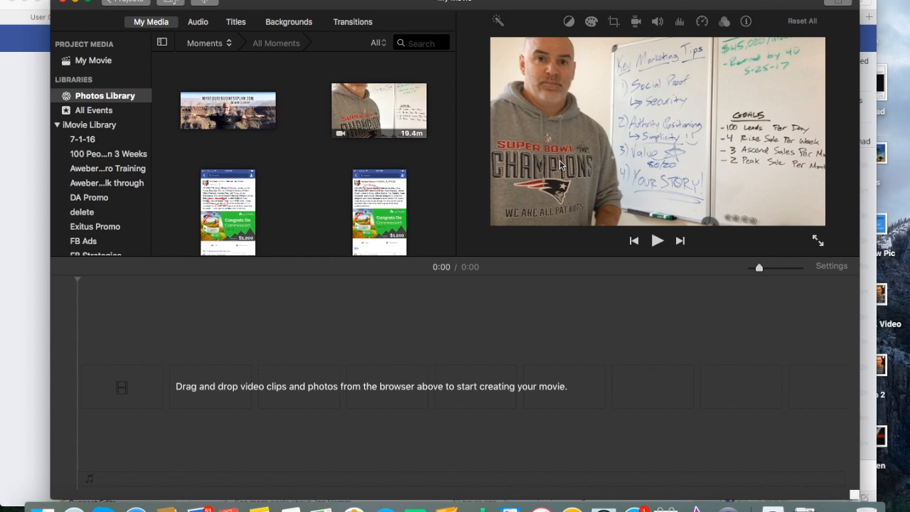
Step: Add the 19.4-minute whiteboard video to the empty timeline and enlarge its clip display
drag(382, 114, 128, 391)
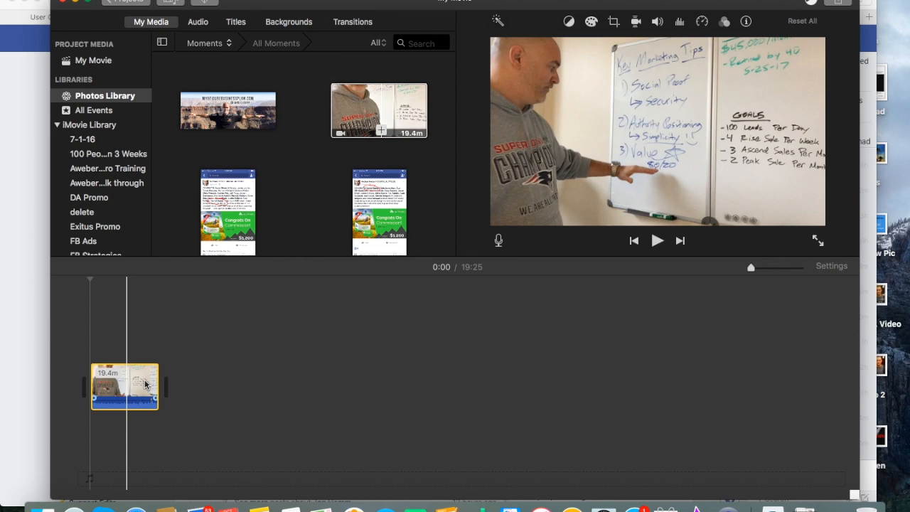
key(super+plus)
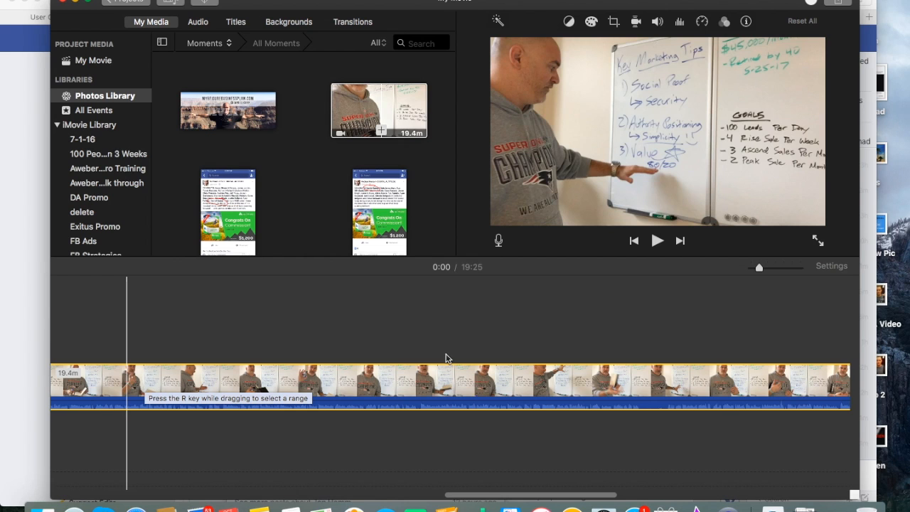
scroll(445, 357, right, 10)
scroll(445, 358, left, 15)
scroll(445, 356, left, 15)
scroll(445, 357, left, 3)
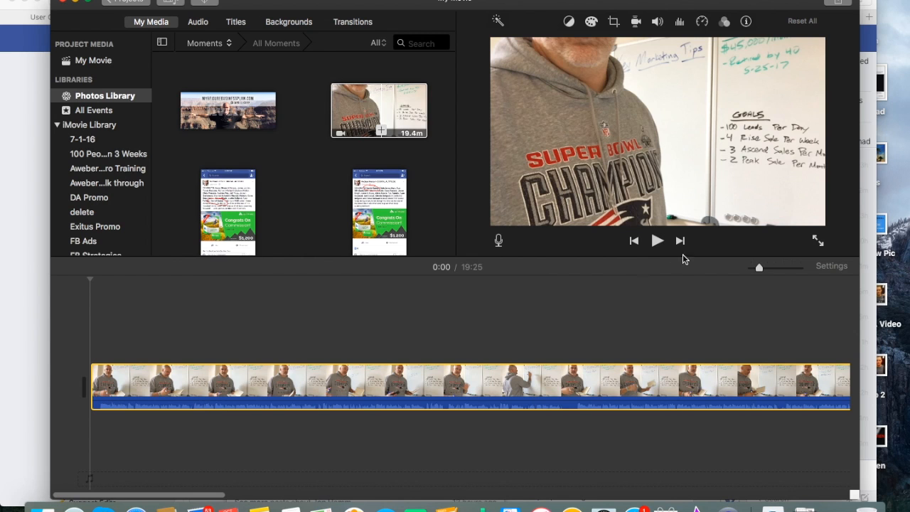
Step: Play the clip's opening seconds and trim about 3 seconds off its start
click(656, 242)
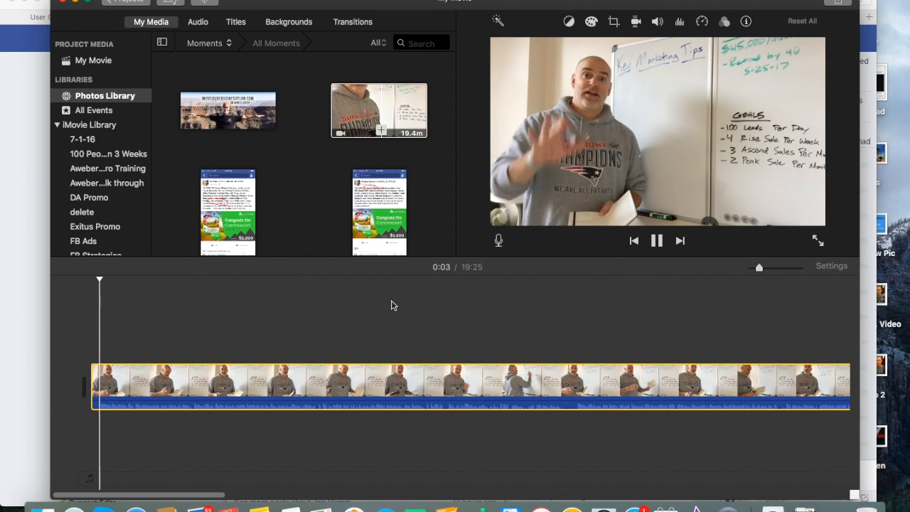
click(656, 240)
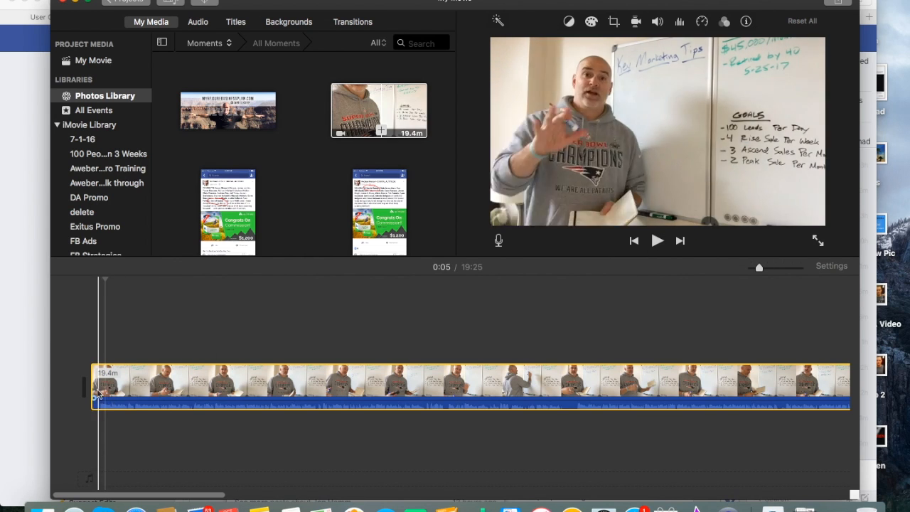
click(93, 386)
drag(93, 386, 99, 381)
click(94, 383)
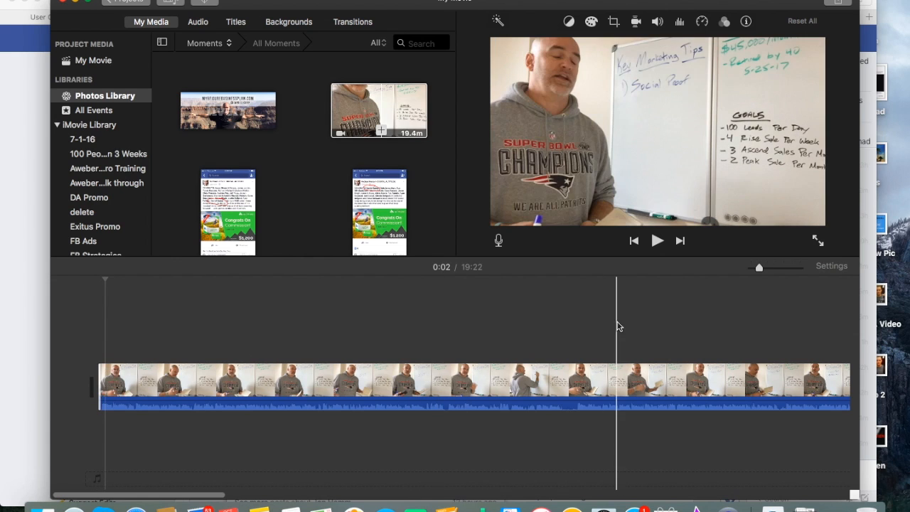
Step: Trim about 3 seconds off the end of the whiteboard clip
scroll(617, 327, right, 15)
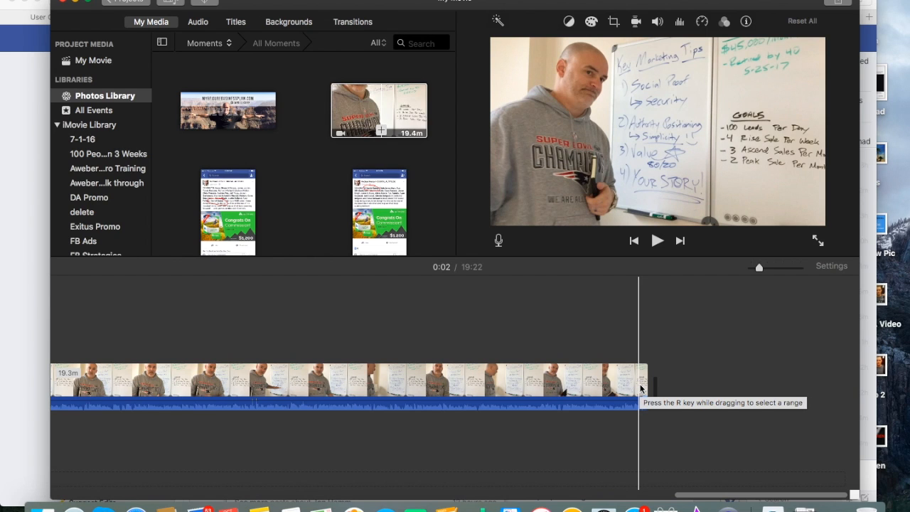
click(647, 386)
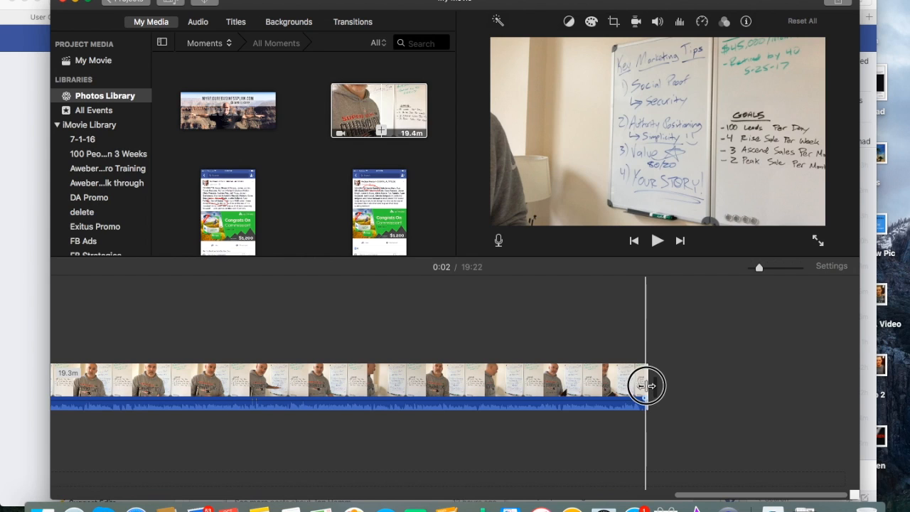
drag(646, 386, 638, 389)
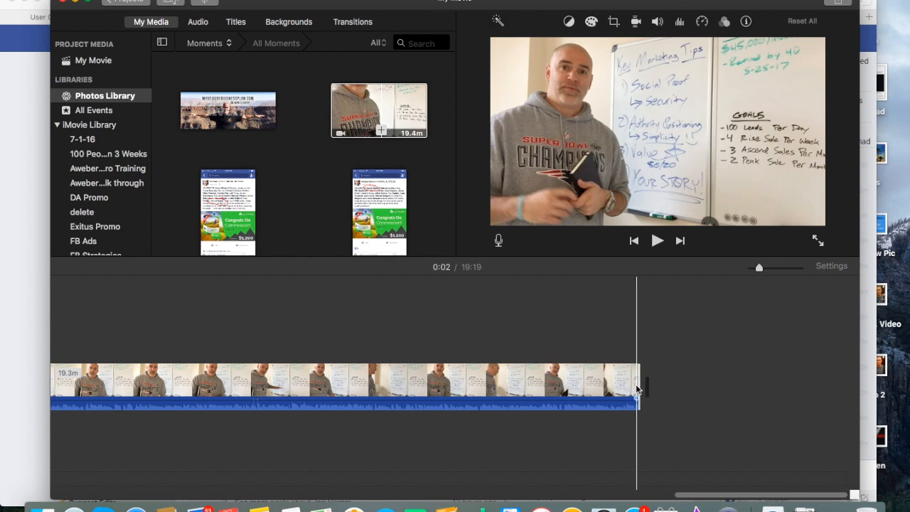
Step: Play the trimmed clip from about 18:54 to its end and look over its full length on the timeline
click(567, 382)
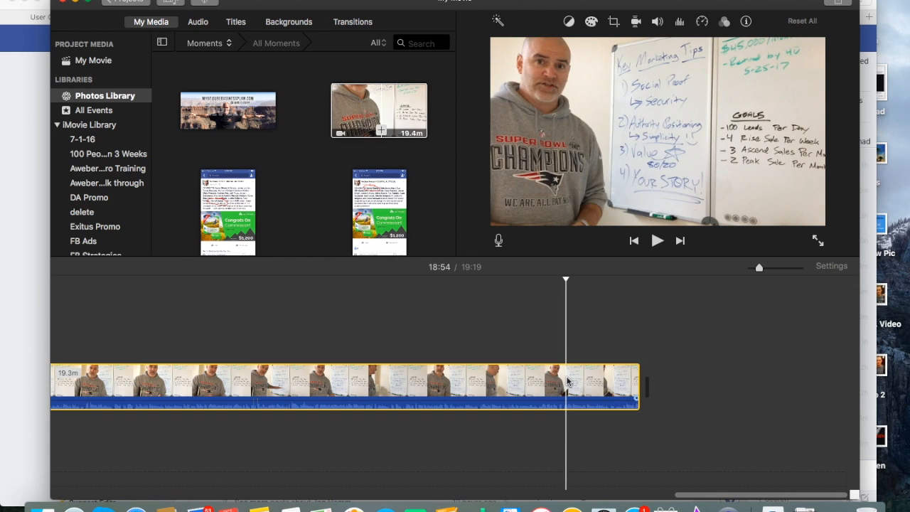
click(657, 242)
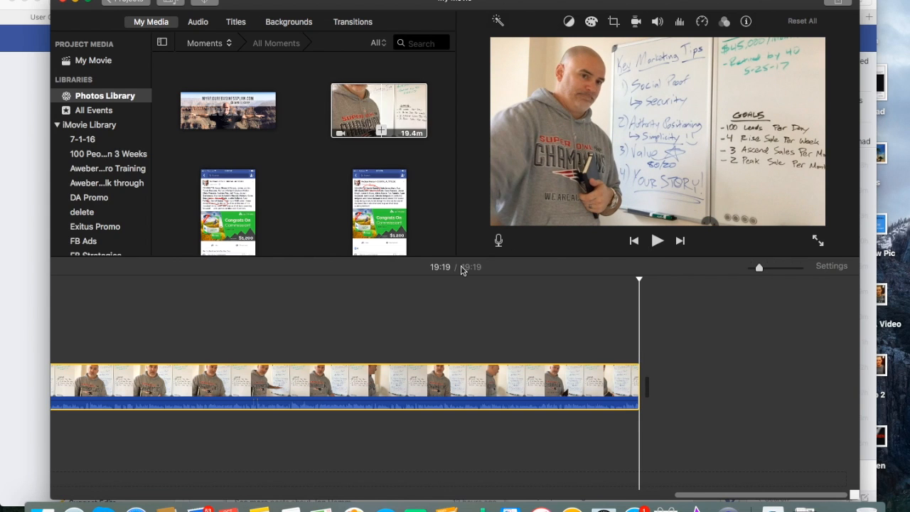
scroll(381, 324, left, 10)
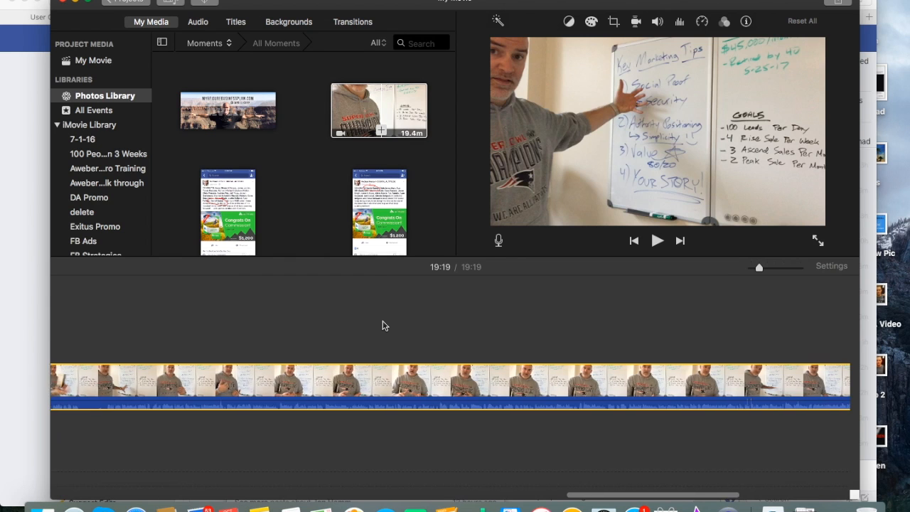
scroll(382, 324, left, 10)
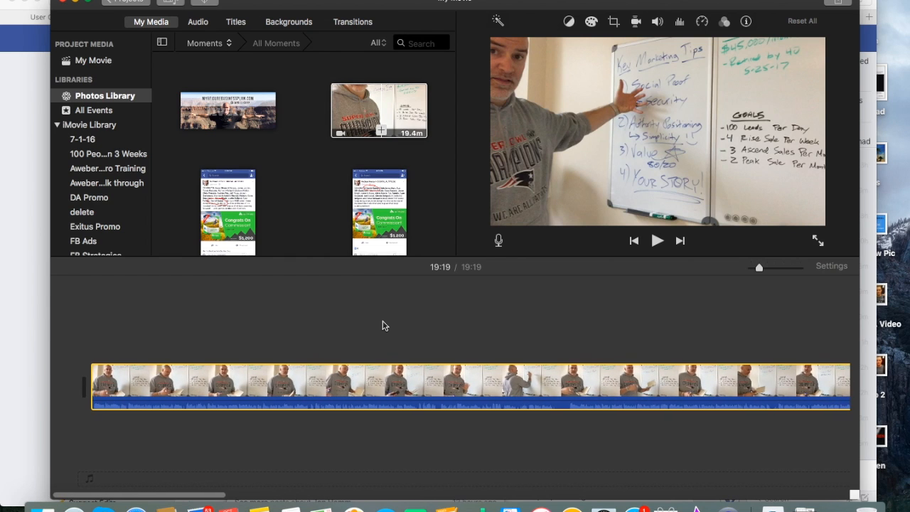
scroll(597, 319, right, 15)
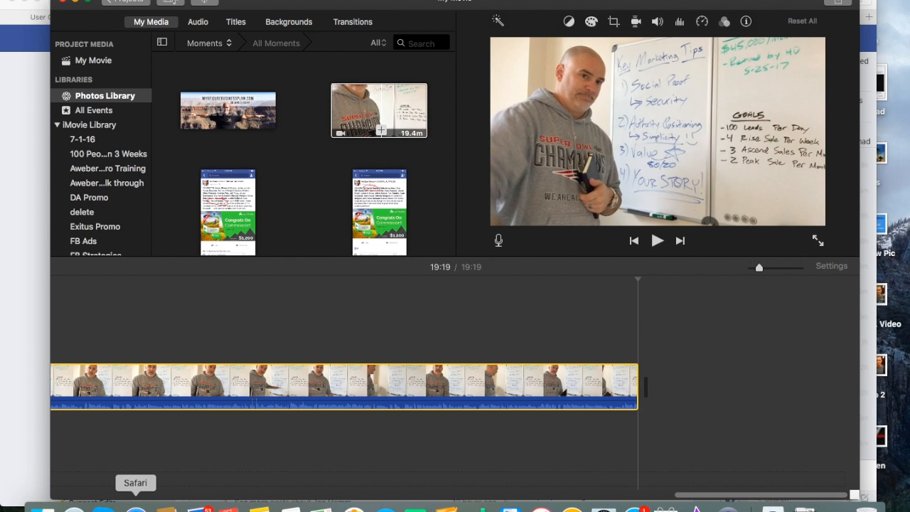
Step: Switch to Safari, view the open Fiverr order for a custom Facebook cover, and open the account's own Facebook profile
click(135, 506)
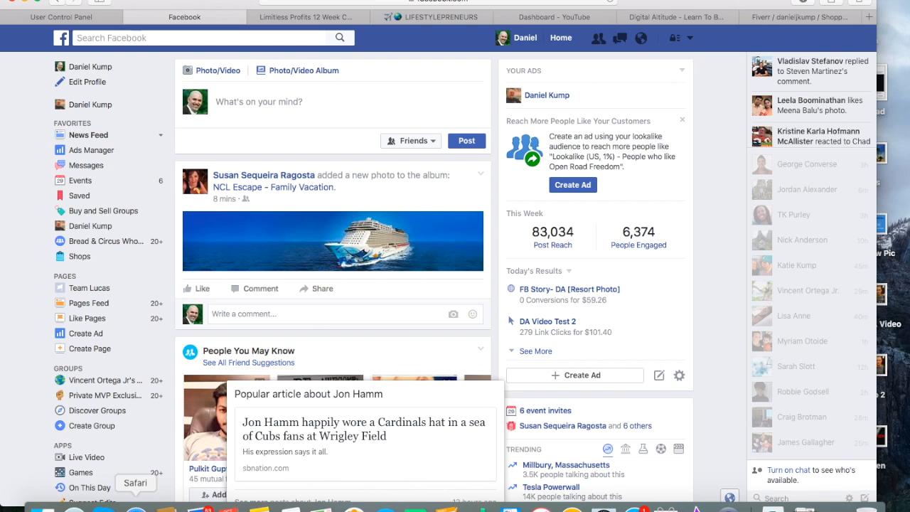
click(809, 20)
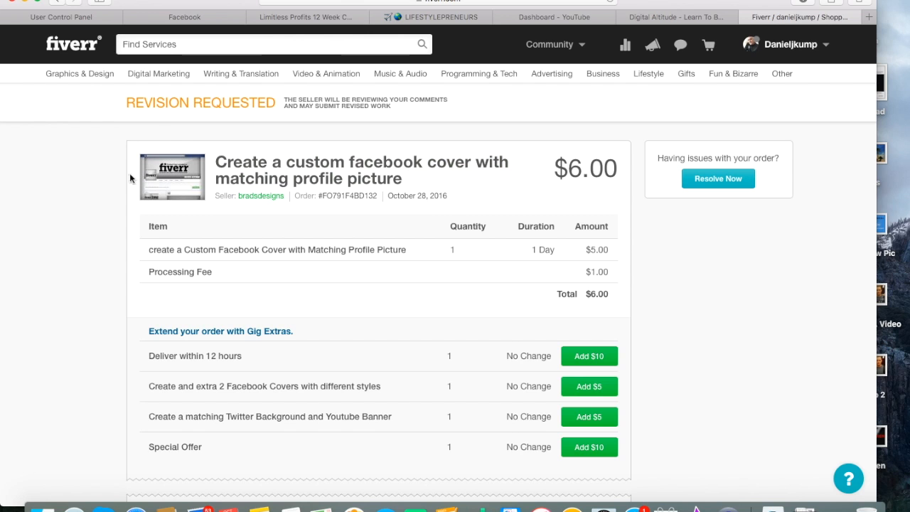
click(185, 17)
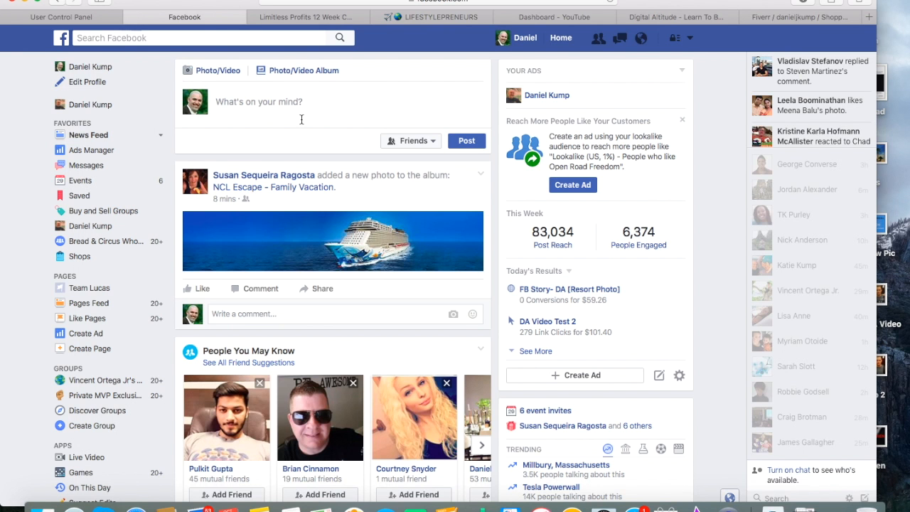
click(530, 40)
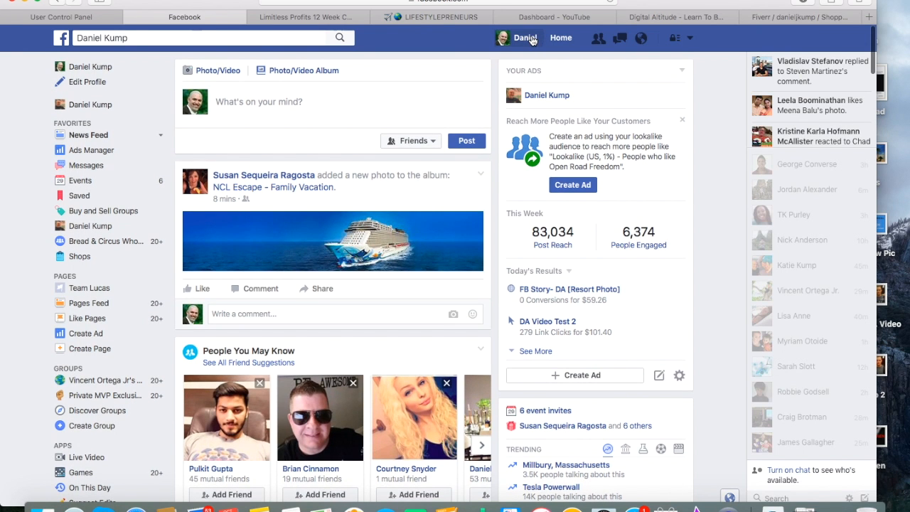
scroll(442, 97, down, 1)
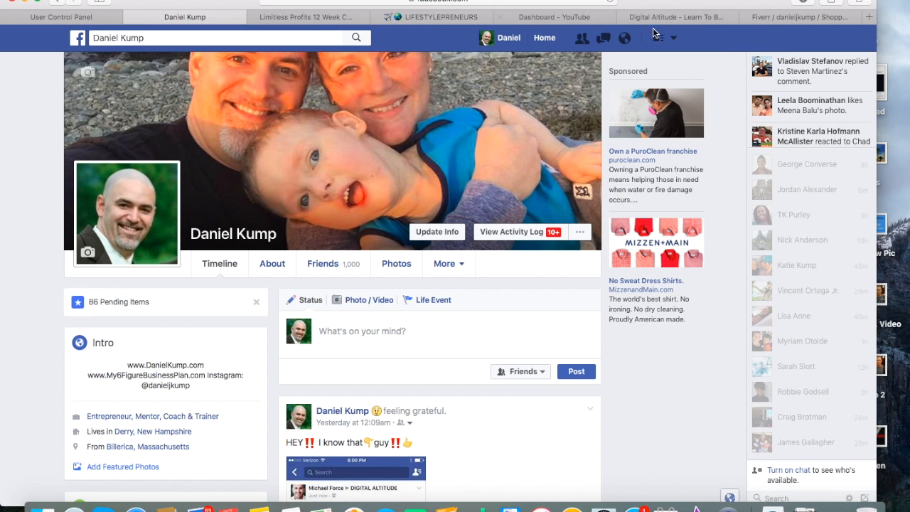
Step: Return to the Fiverr order, review the delivered Facebook cover and the revision requests, and put away the Movie Recording window
click(765, 17)
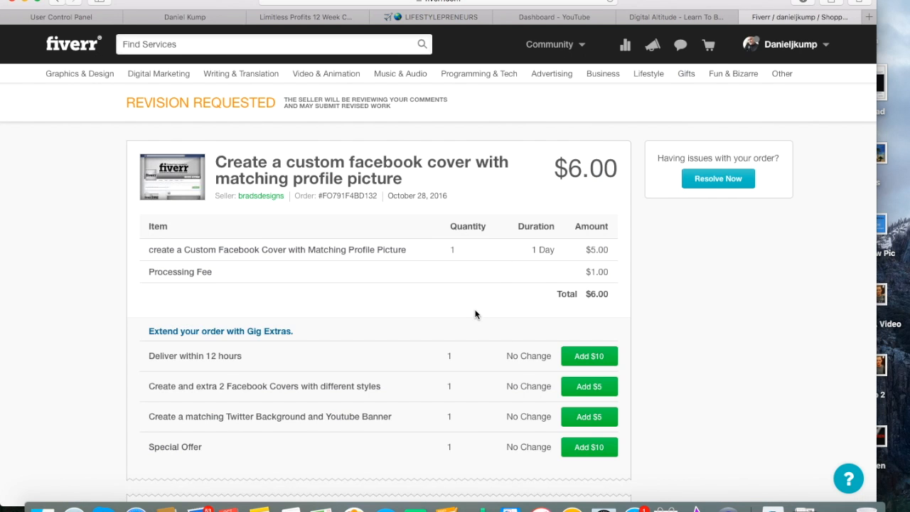
scroll(474, 313, down, 5)
scroll(474, 315, down, 10)
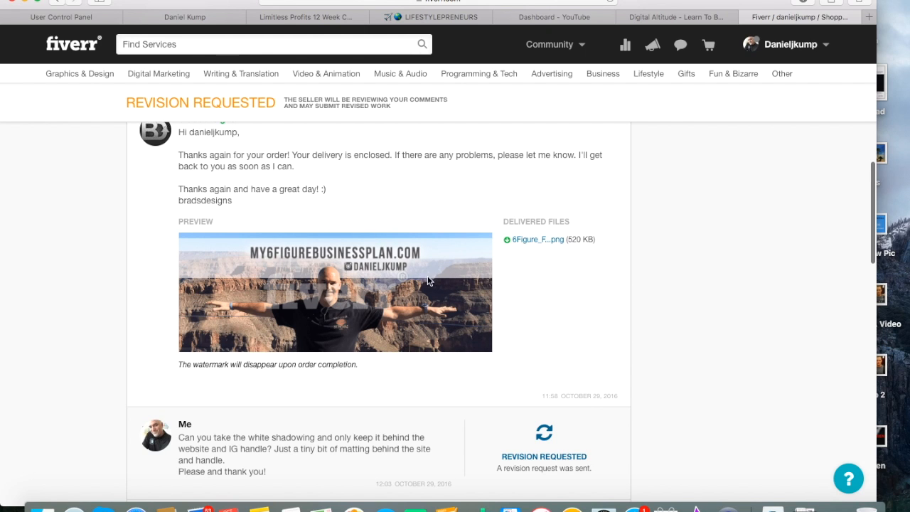
scroll(433, 298, down, 3)
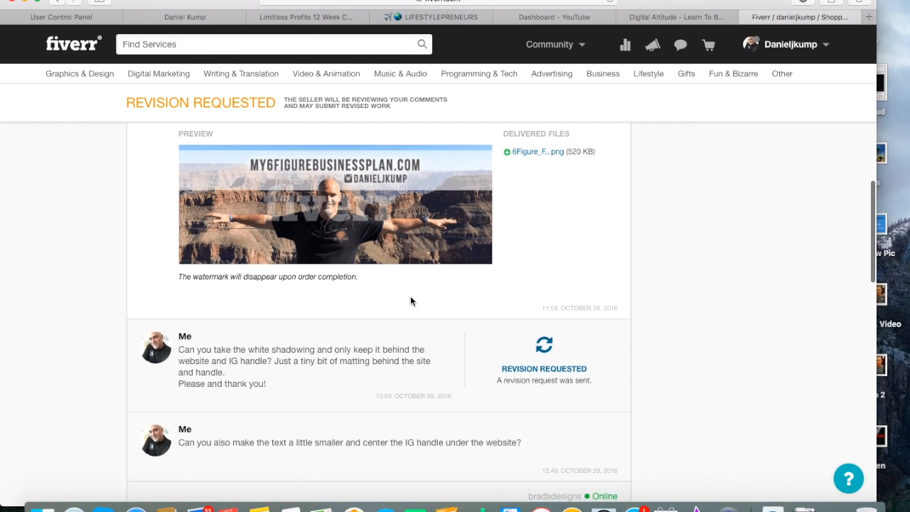
scroll(411, 300, up, 3)
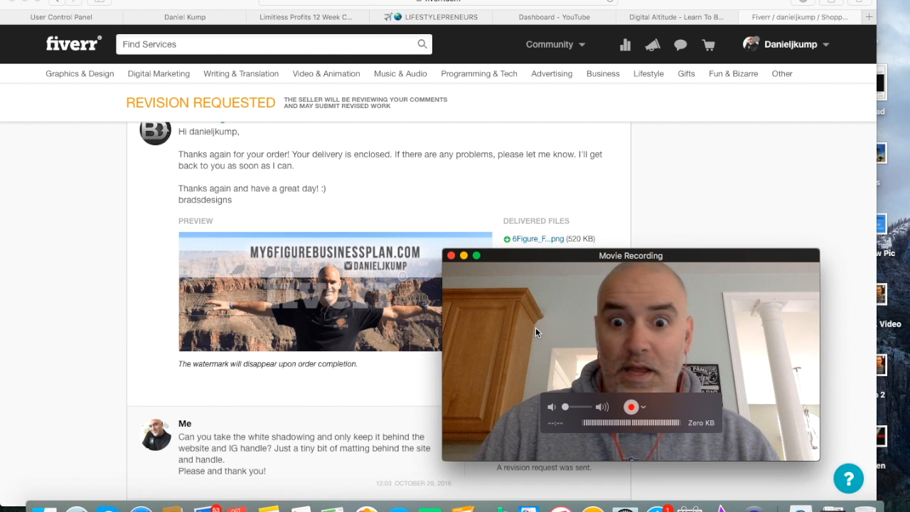
click(461, 255)
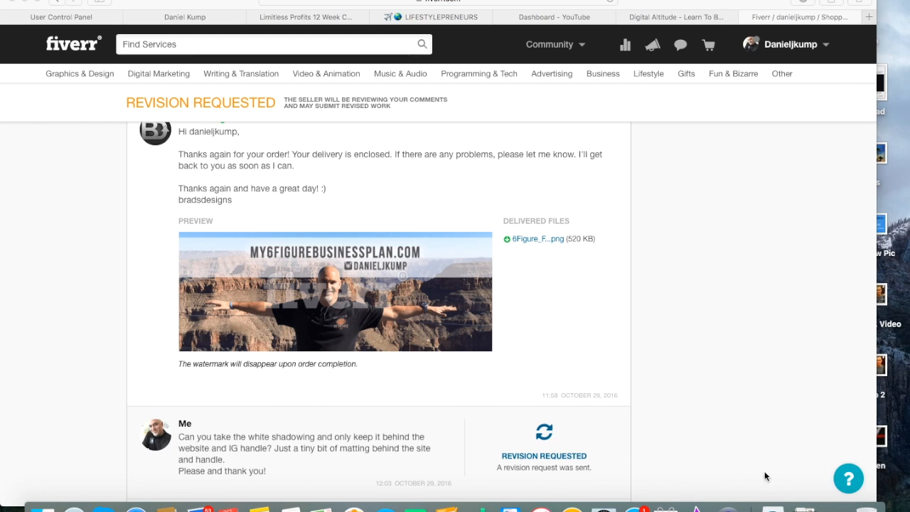
Step: Switch to iMovie, import the MP4 ending in "2 720p HD" from Downloads, and place it after the whiteboard clip
click(696, 505)
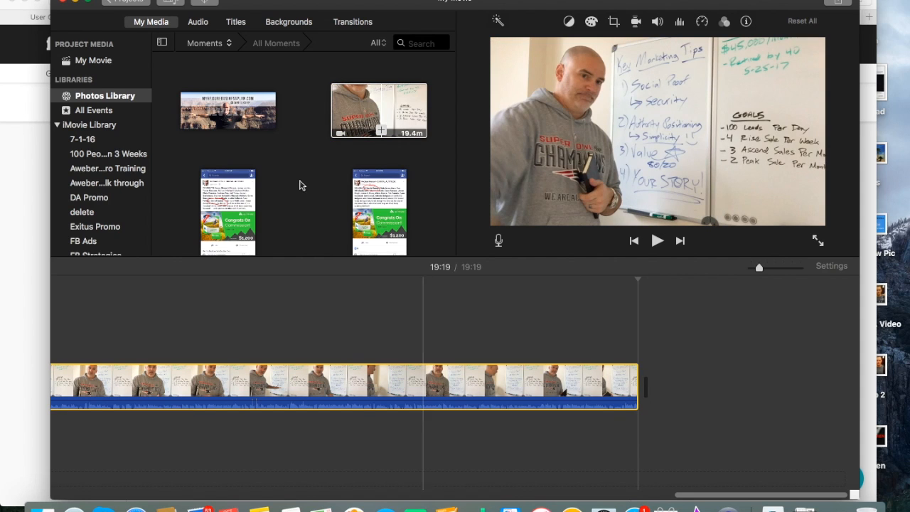
click(205, 3)
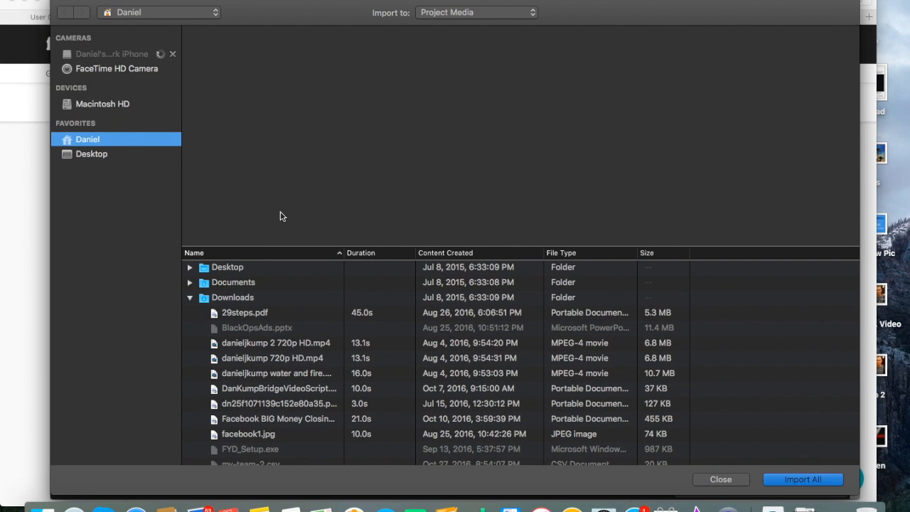
double_click(283, 342)
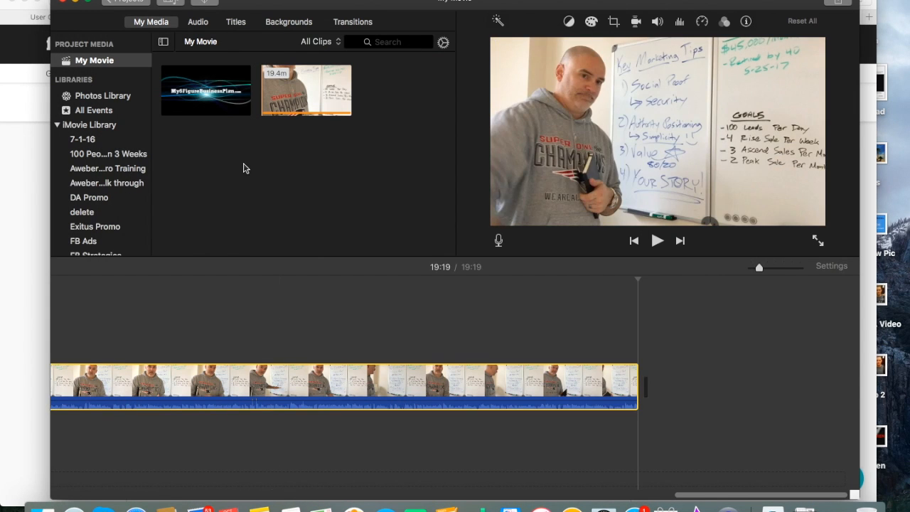
drag(208, 94, 668, 389)
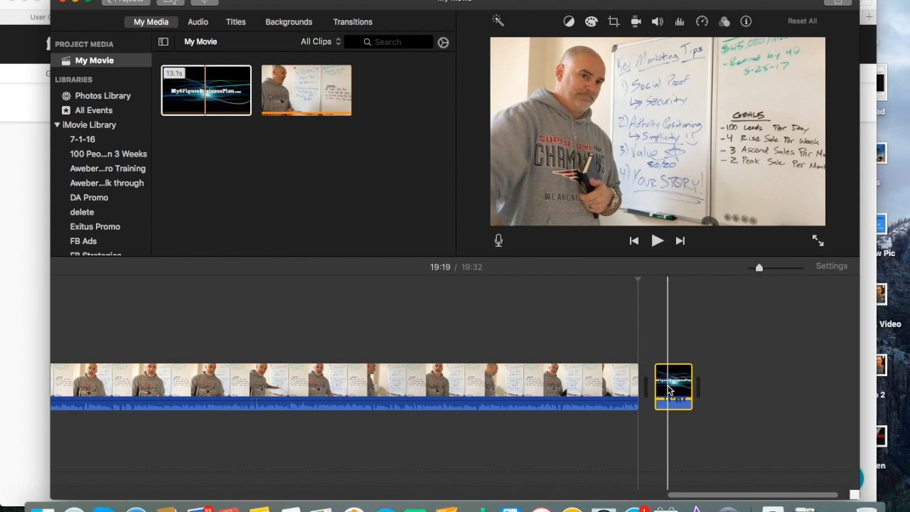
Step: Play the timeline from about 19:15 into the start of the branding clip to check the join
click(626, 381)
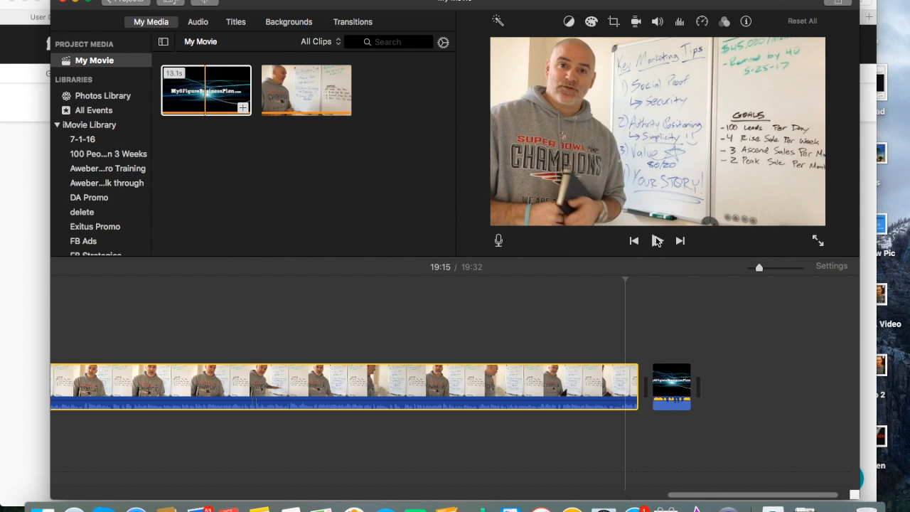
click(656, 241)
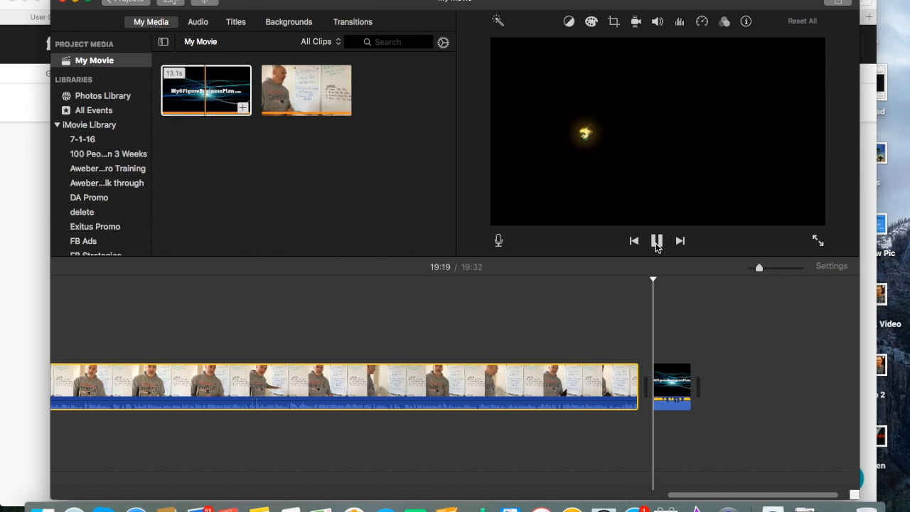
click(657, 241)
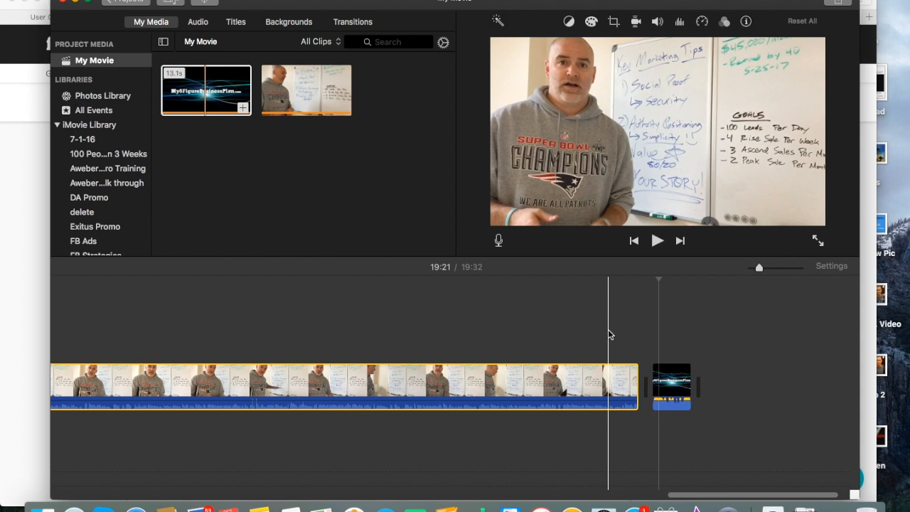
Step: Go back to the very beginning of the project and play its opening second
scroll(309, 304, left, 15)
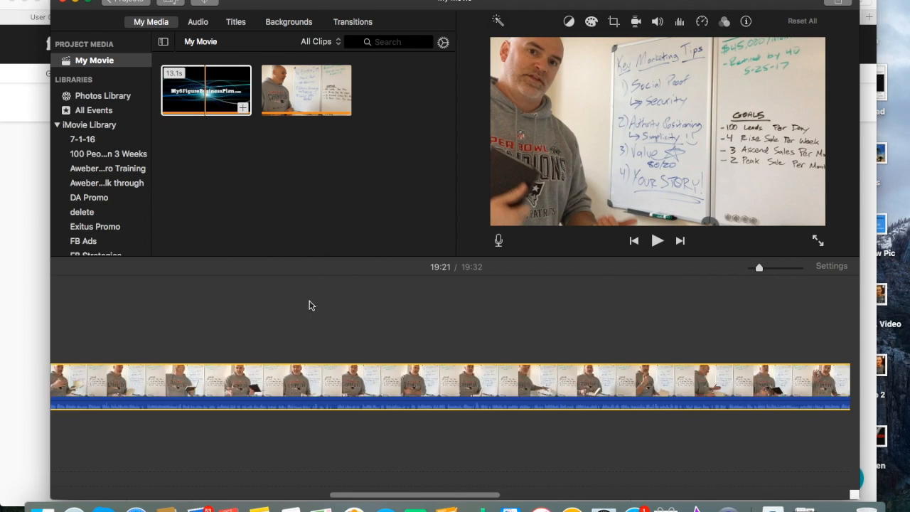
scroll(310, 305, left, 15)
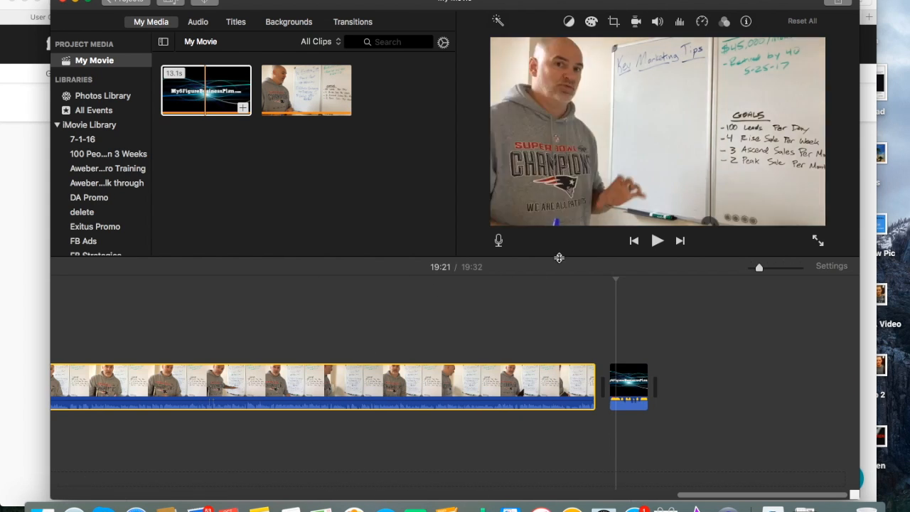
scroll(245, 356, left, 15)
scroll(246, 356, left, 15)
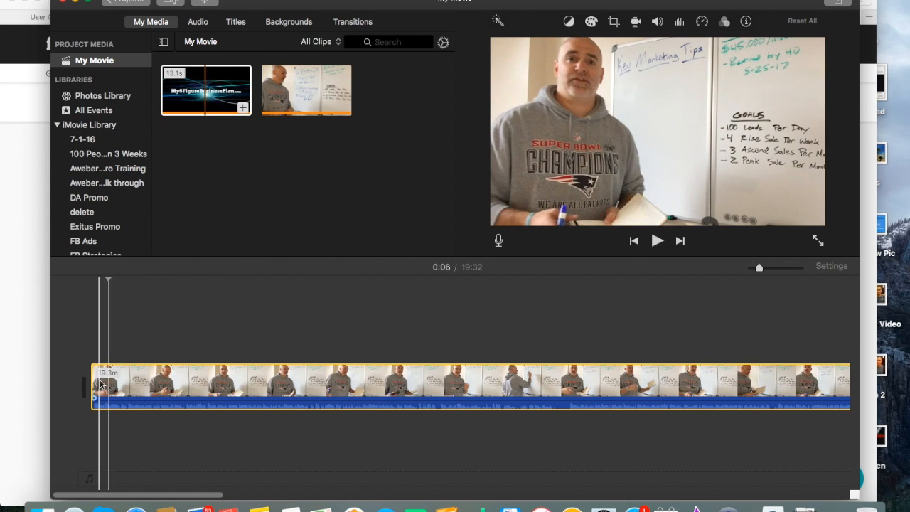
click(632, 241)
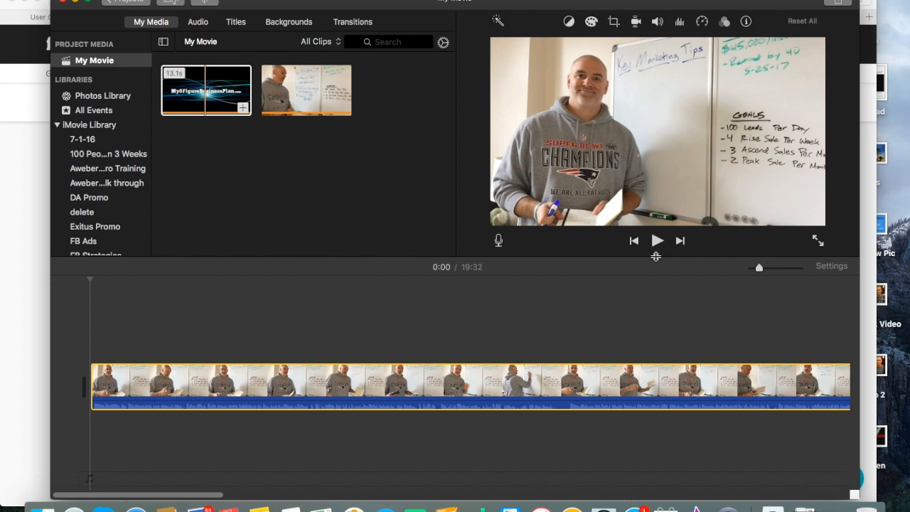
click(657, 241)
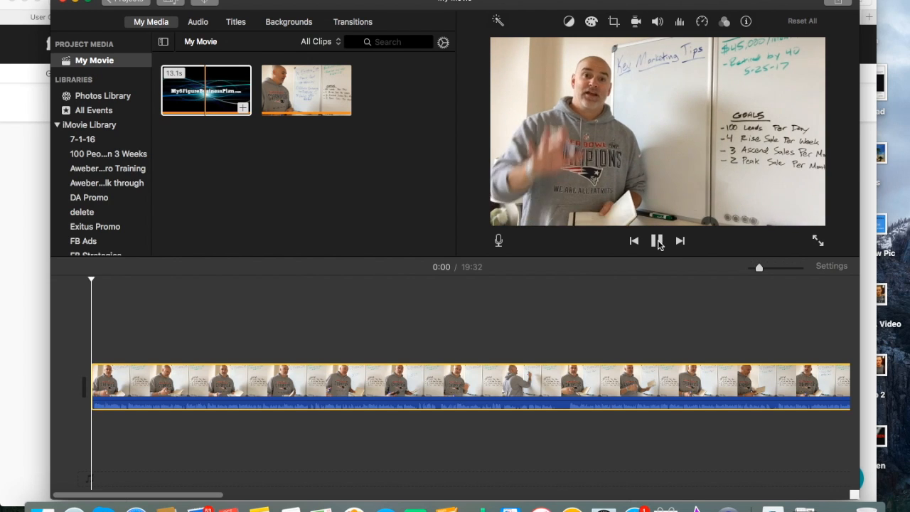
click(657, 241)
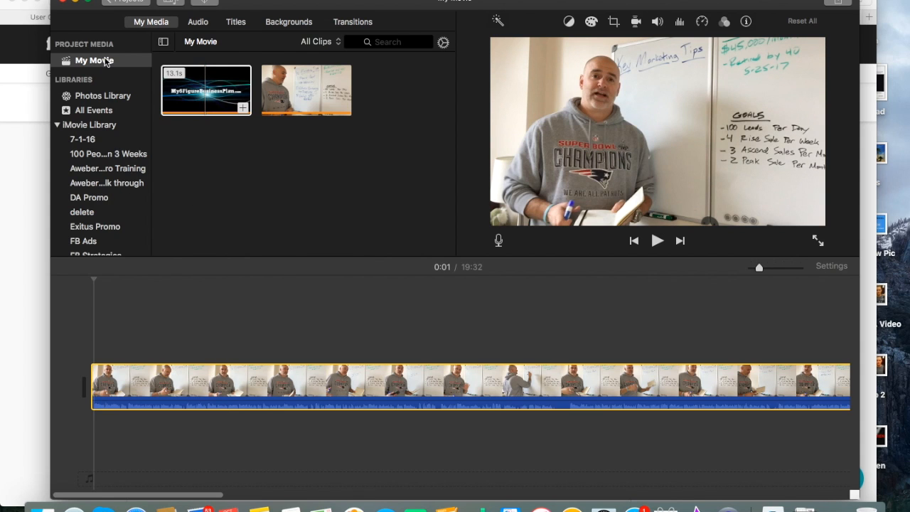
Step: Show the Photos Library media and preview the Congrats On Commission screenshots
click(118, 100)
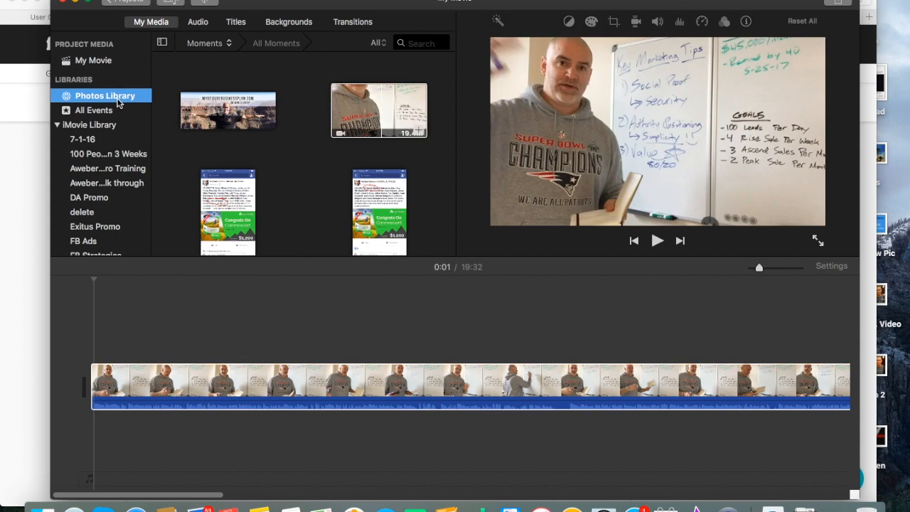
click(335, 106)
scroll(300, 165, down, 2)
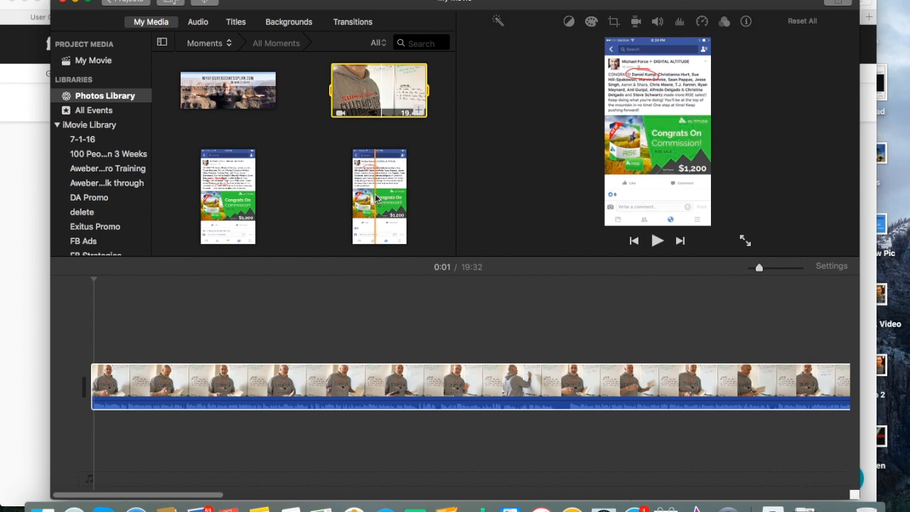
Step: Skim the whiteboard clip to the Social Proof part and play it from 2:43 to about 2:52
click(211, 404)
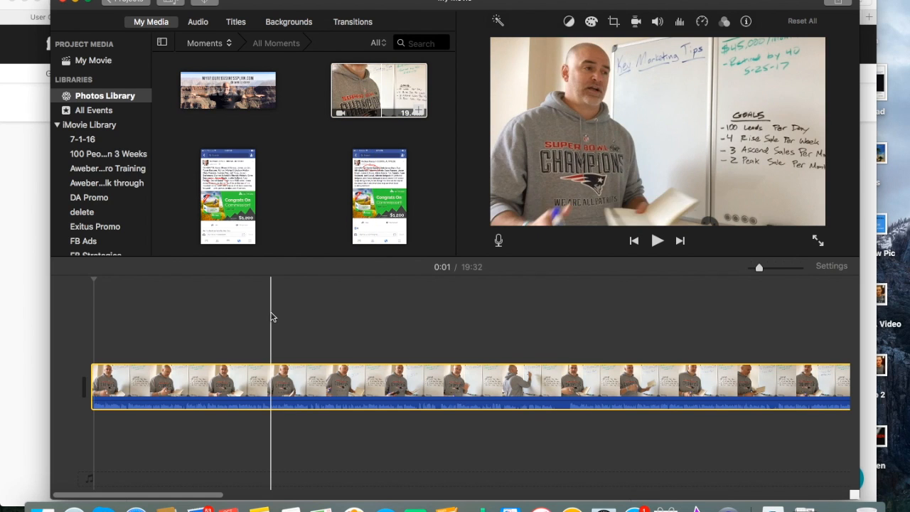
click(139, 383)
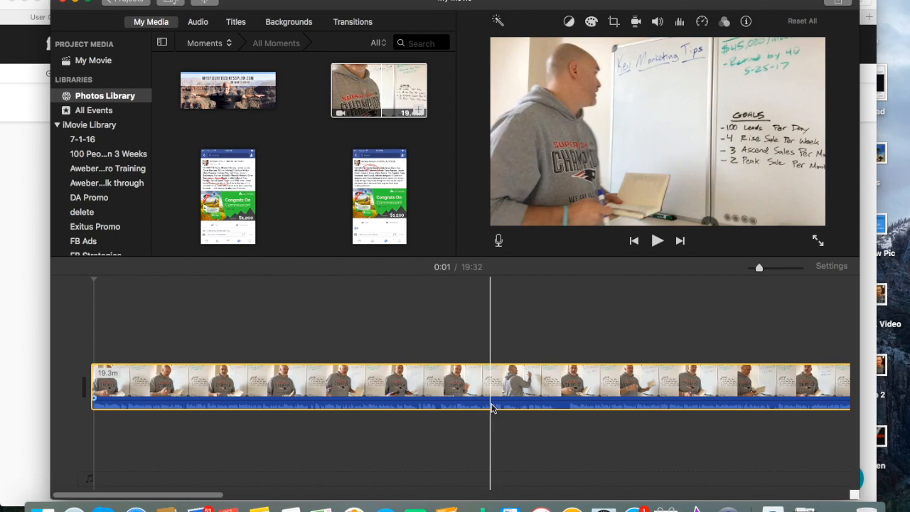
click(570, 395)
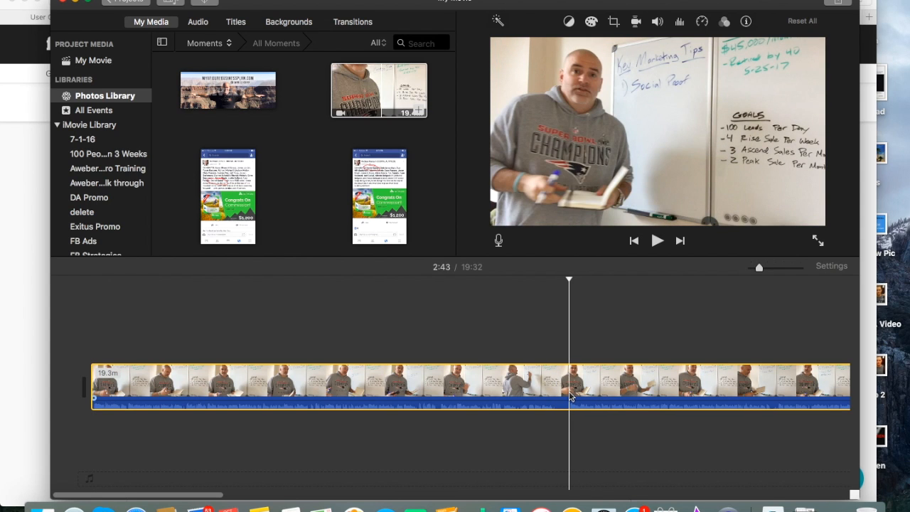
click(656, 241)
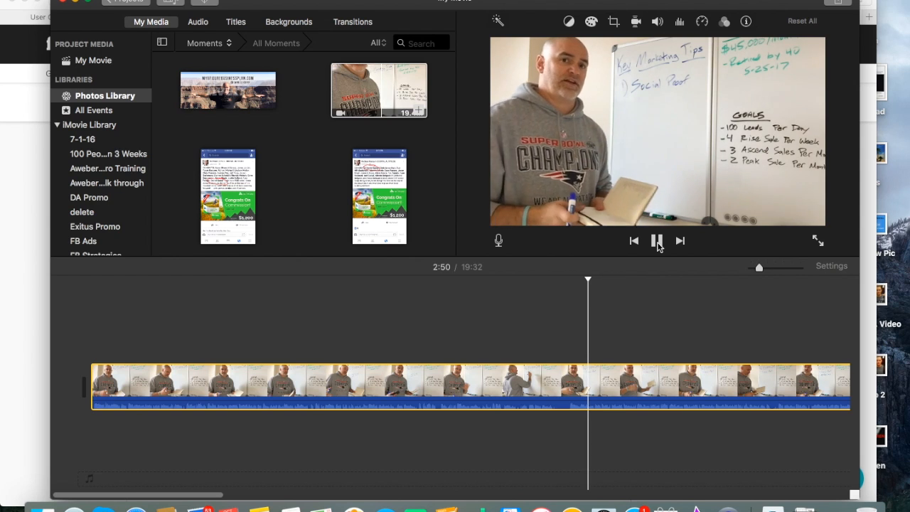
click(657, 242)
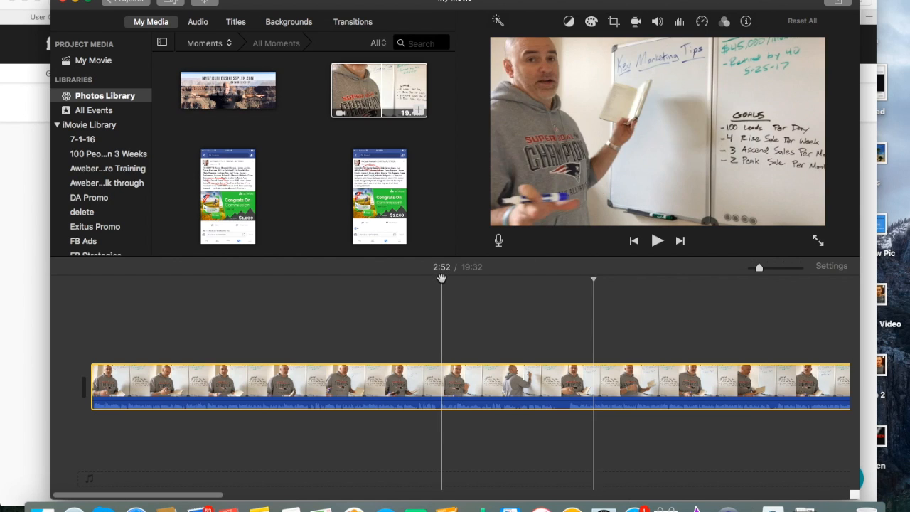
Step: Place the two commission screenshots side by side as cutaways above the whiteboard clip, starting at about 2:52
scroll(270, 193, up, 2)
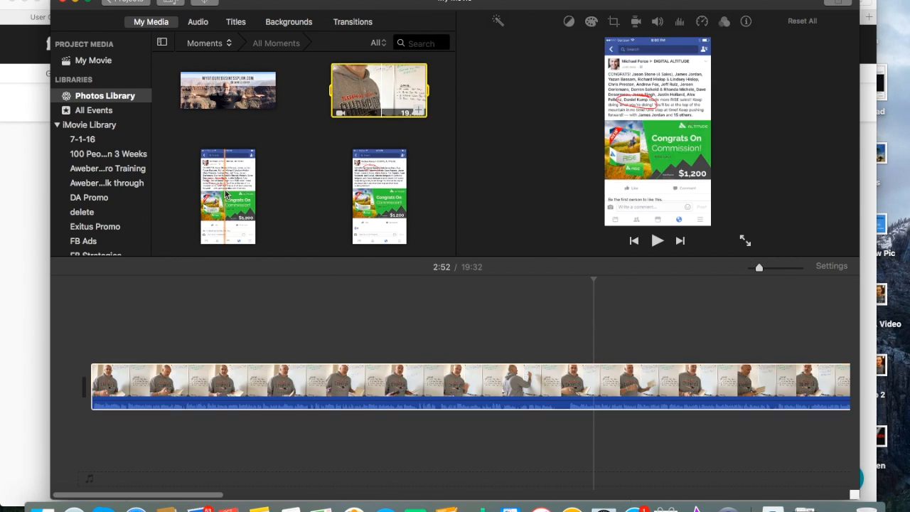
drag(226, 193, 597, 327)
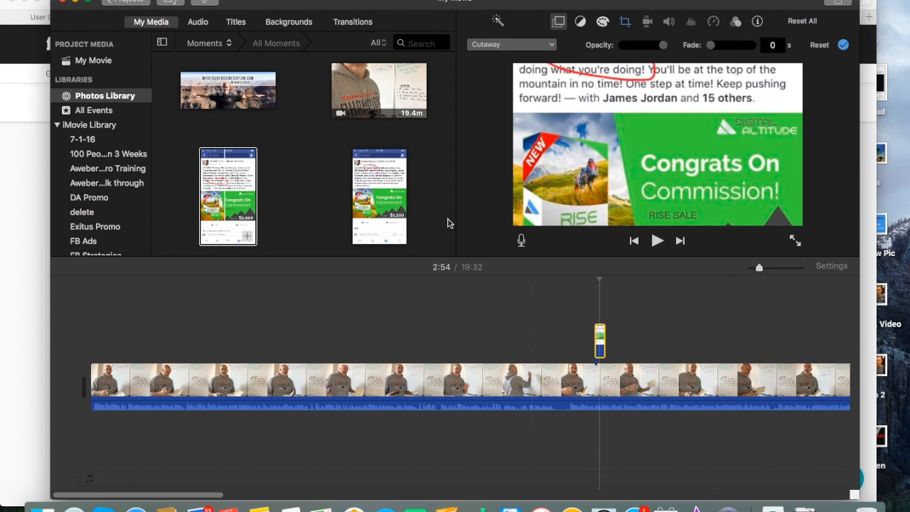
drag(380, 201, 609, 342)
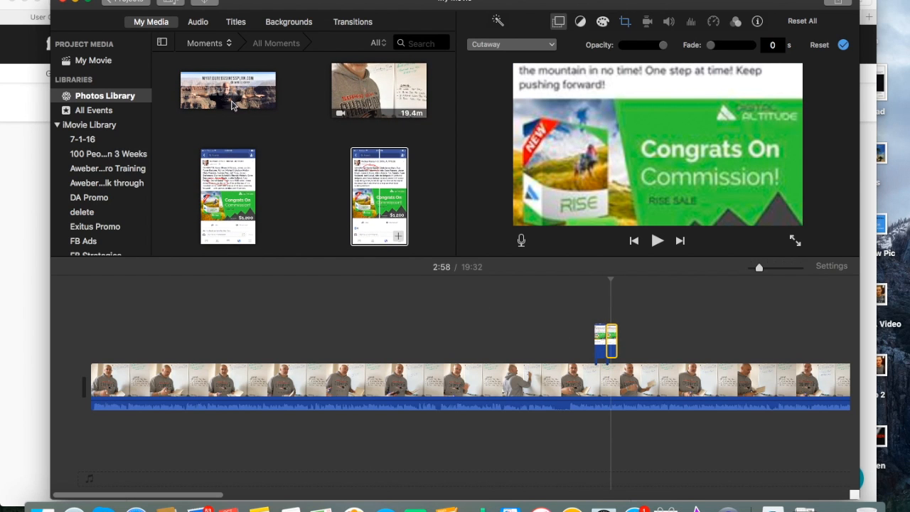
Step: Browse the Photos Library moments from October 27 to 29, 2016 and open each to examine its images for further cutaways
click(269, 44)
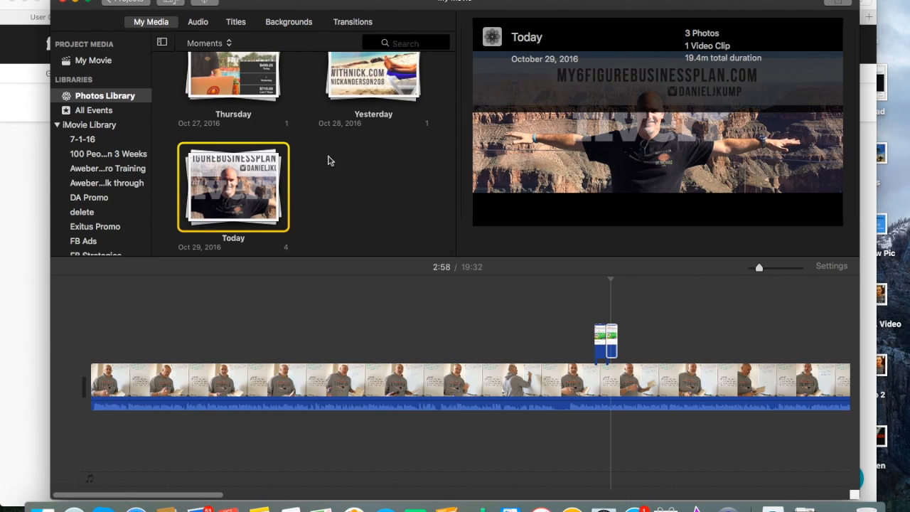
scroll(320, 156, up, 3)
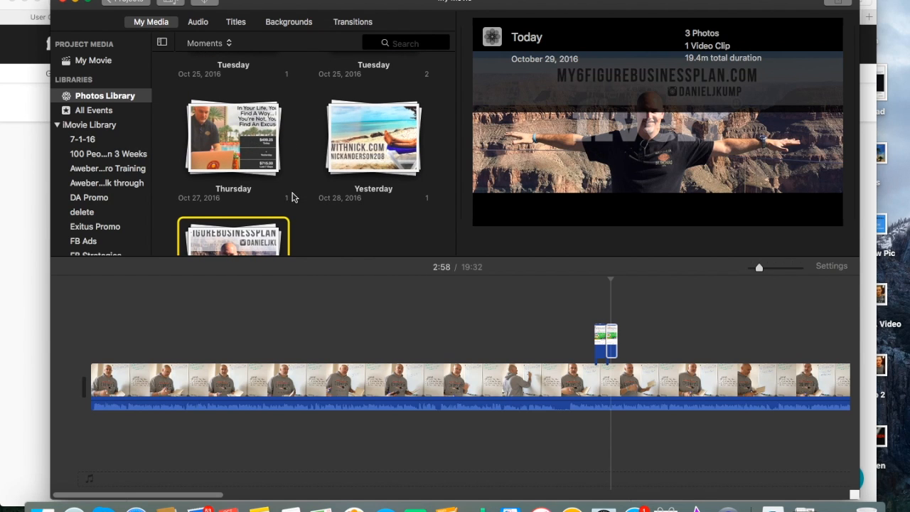
scroll(291, 197, down, 3)
double_click(244, 204)
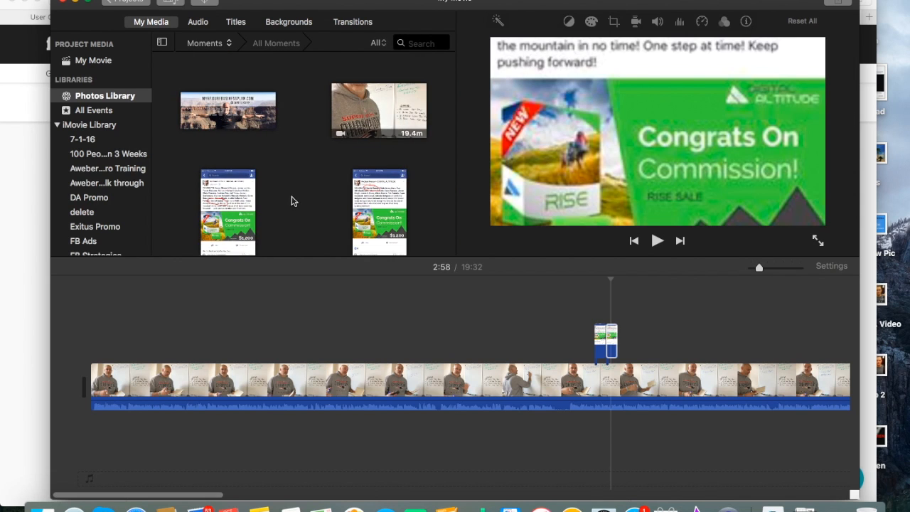
click(276, 44)
scroll(254, 122, up, 3)
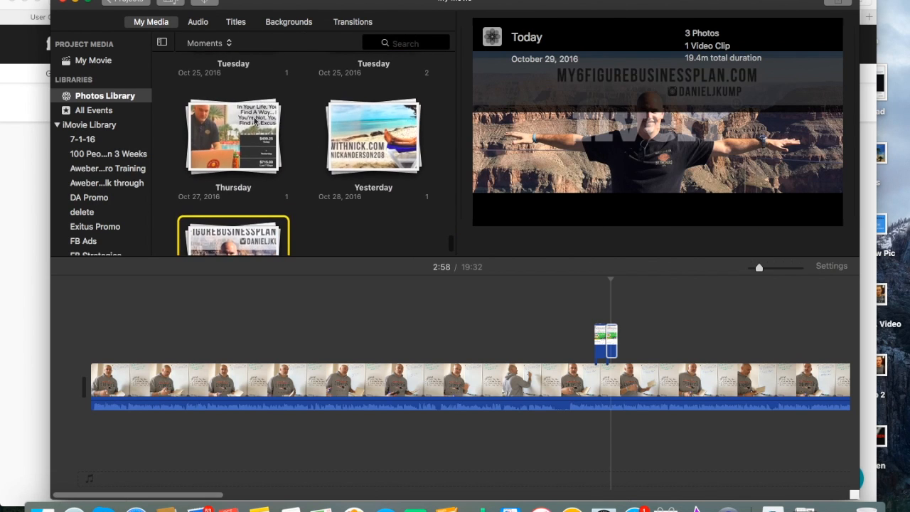
double_click(250, 127)
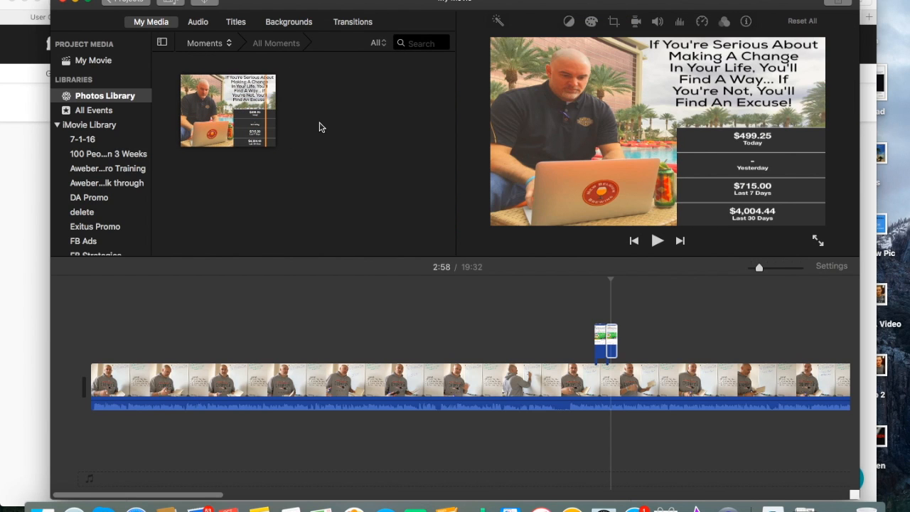
click(275, 43)
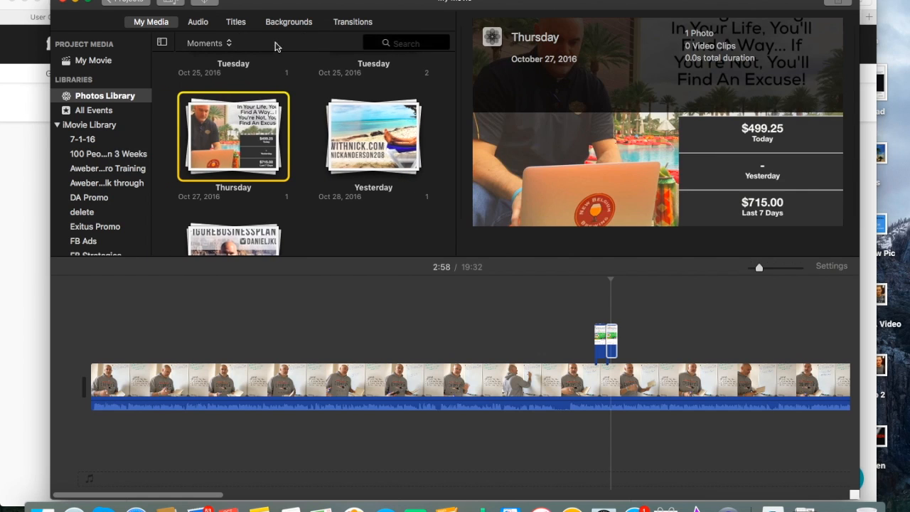
double_click(358, 149)
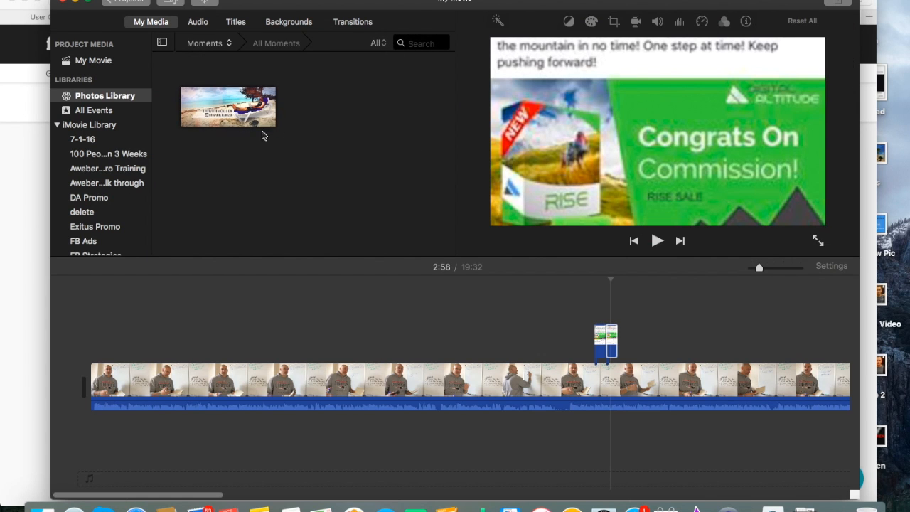
Step: Browse the late-October 2016 moments and check the Messages conversation for the circled $6,000 commission screenshot, closing Messages again
click(274, 44)
scroll(288, 140, up, 3)
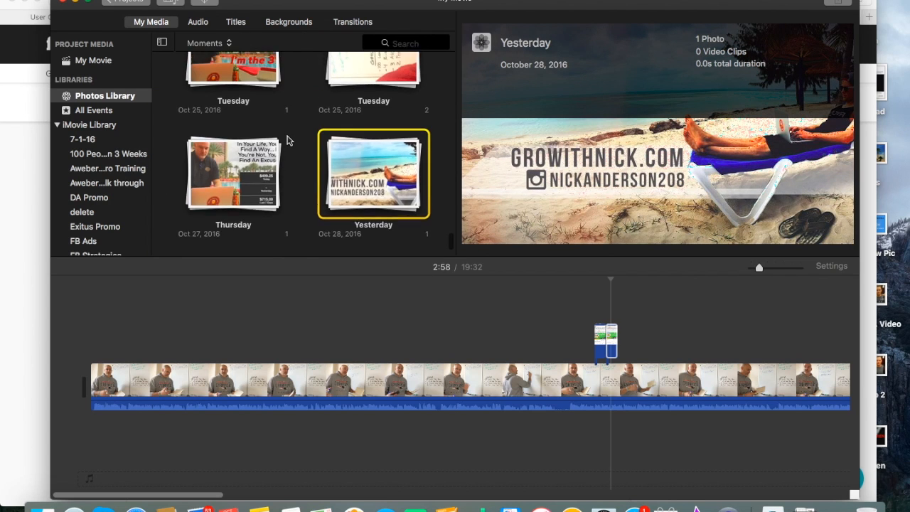
scroll(288, 140, up, 5)
scroll(287, 140, down, 3)
scroll(288, 140, down, 2)
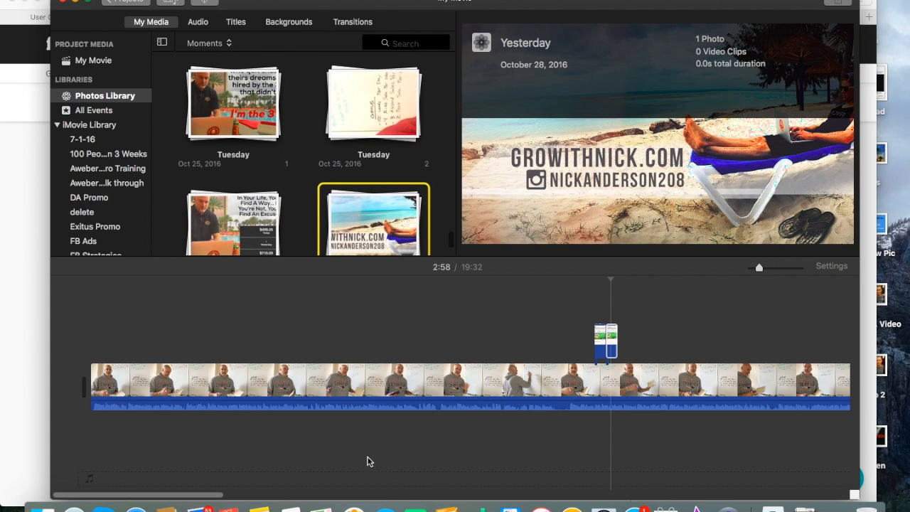
click(605, 341)
click(385, 507)
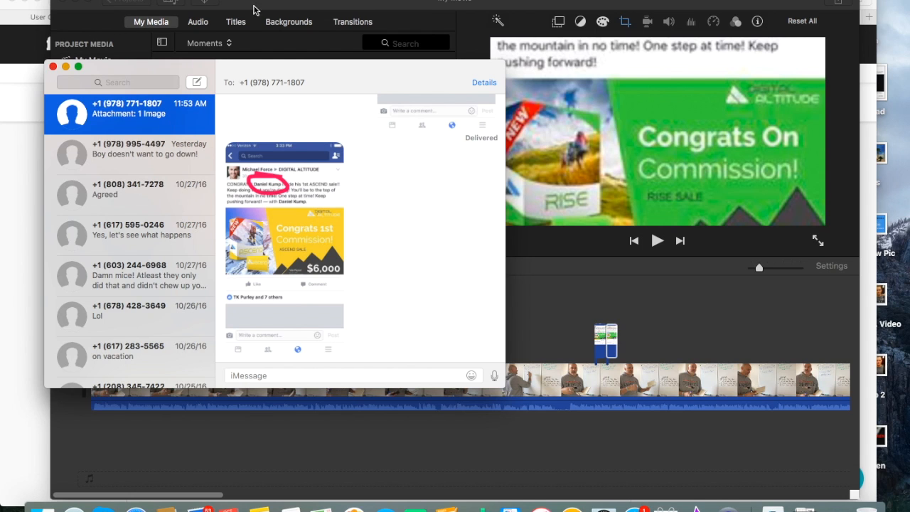
click(53, 67)
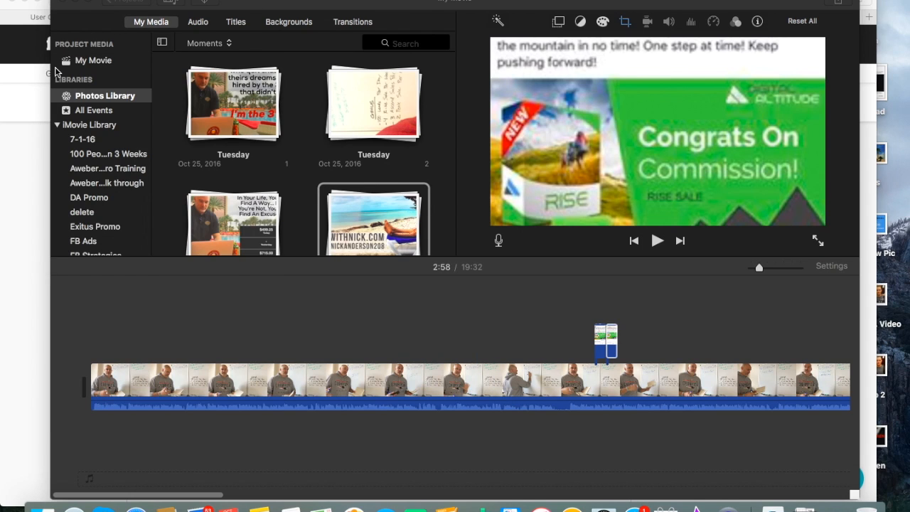
Step: Find the Derry, NH, October 6 moment and place its circled ASCEND commission screenshot as a third cutaway after the existing two
scroll(296, 145, up, 5)
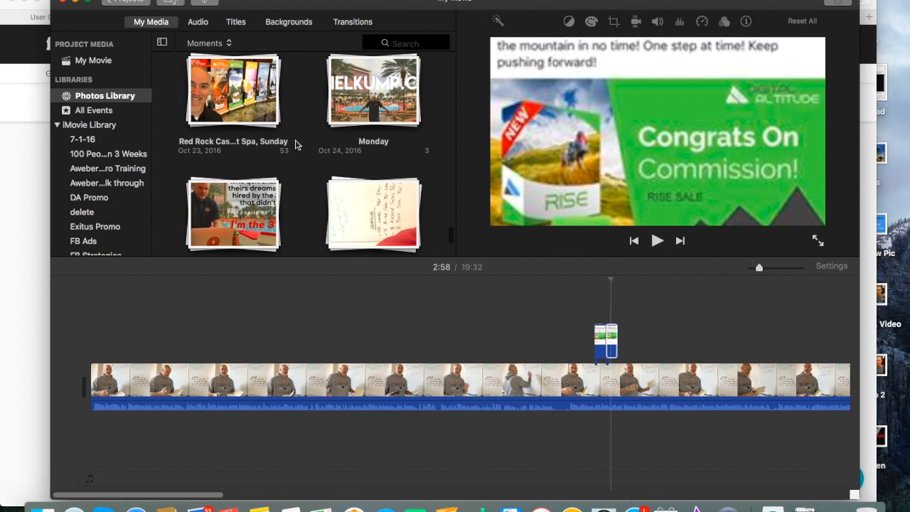
scroll(297, 145, up, 10)
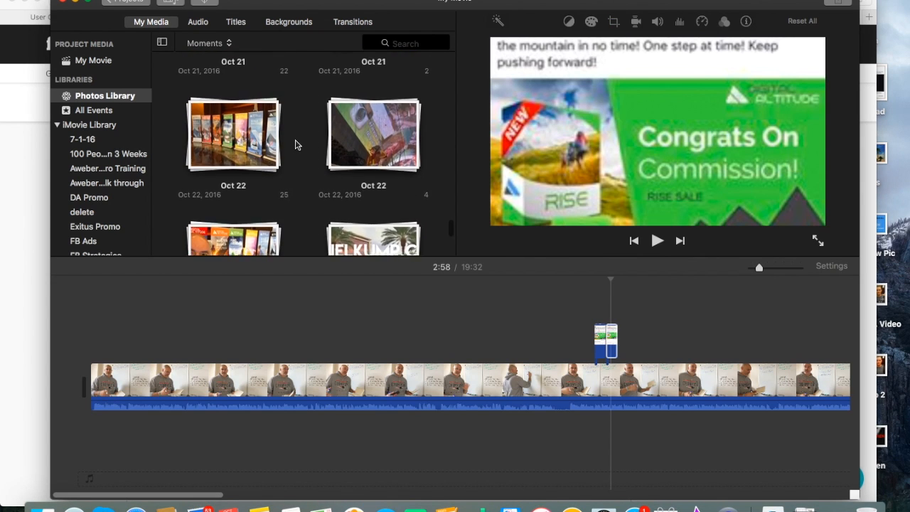
scroll(297, 145, up, 5)
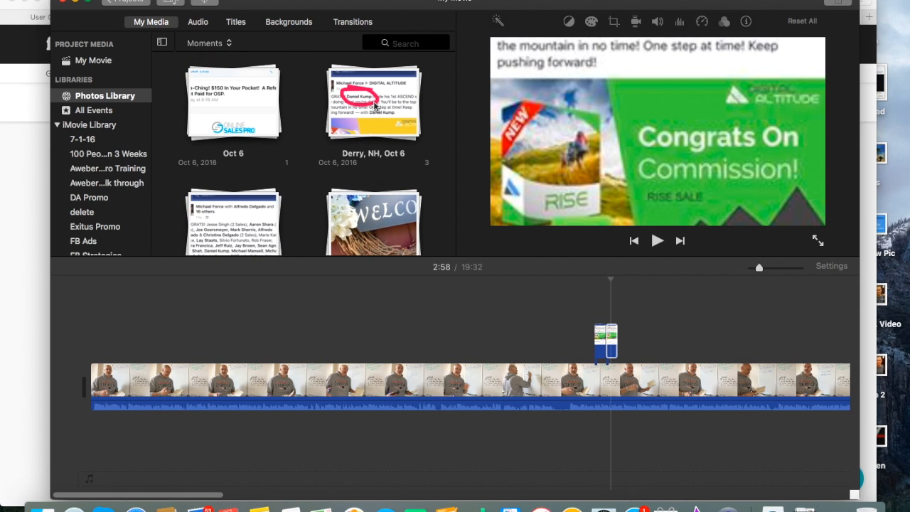
double_click(373, 107)
drag(376, 122, 616, 346)
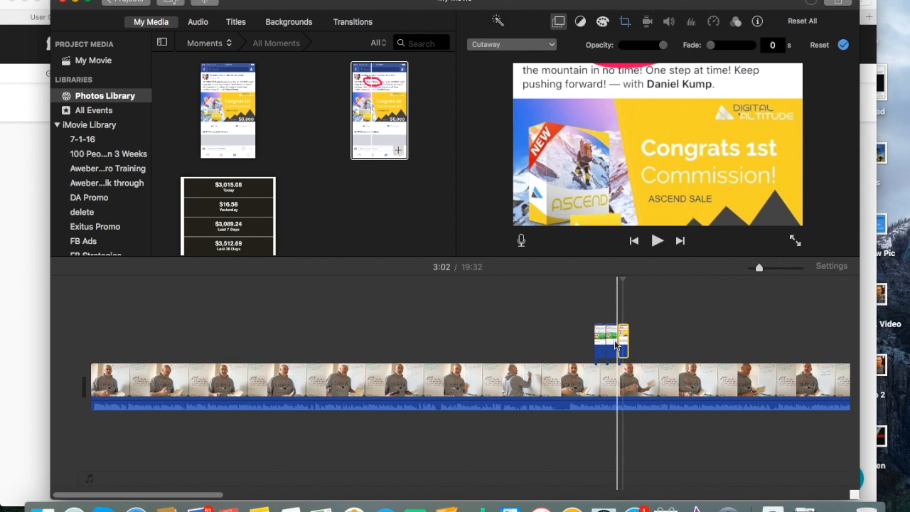
Step: Return to the late-October moments and examine the images in the October 27 and October 25 ones for another cutaway
click(275, 43)
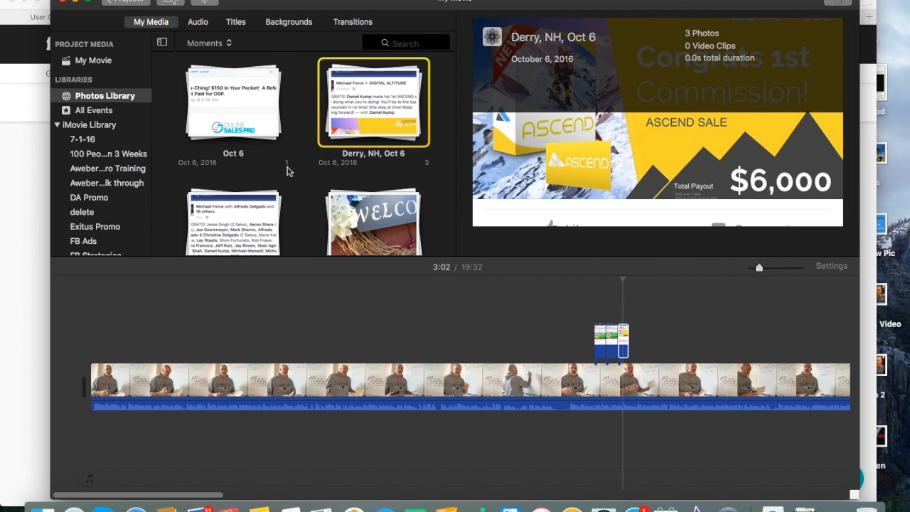
scroll(288, 171, down, 10)
scroll(288, 171, down, 8)
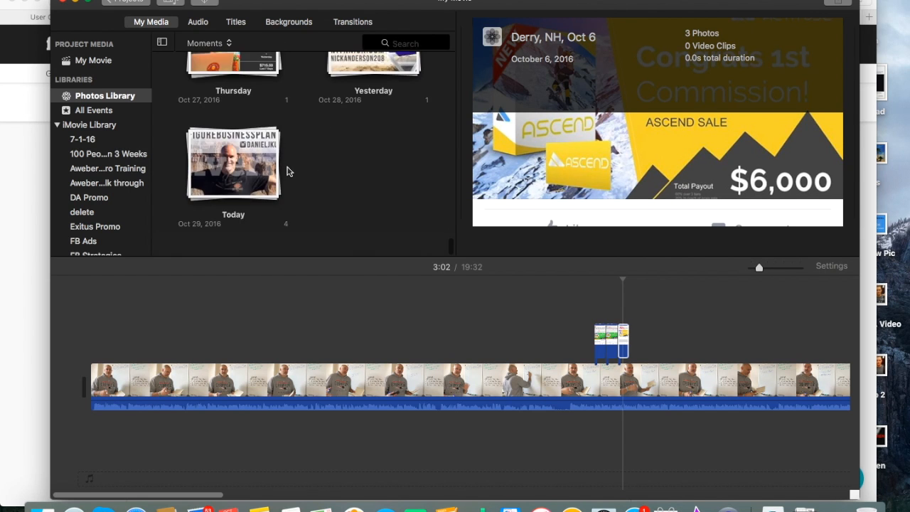
scroll(288, 171, up, 3)
scroll(288, 170, up, 2)
scroll(313, 192, down, 3)
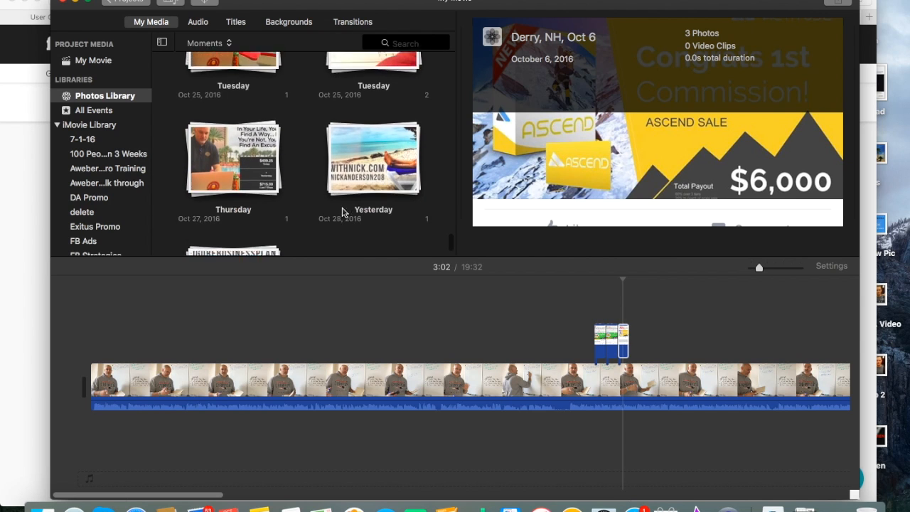
click(265, 145)
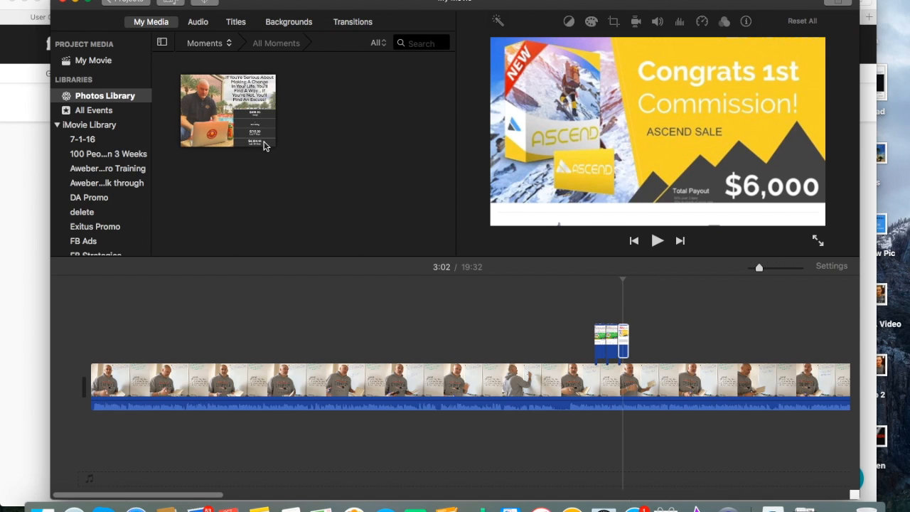
click(271, 44)
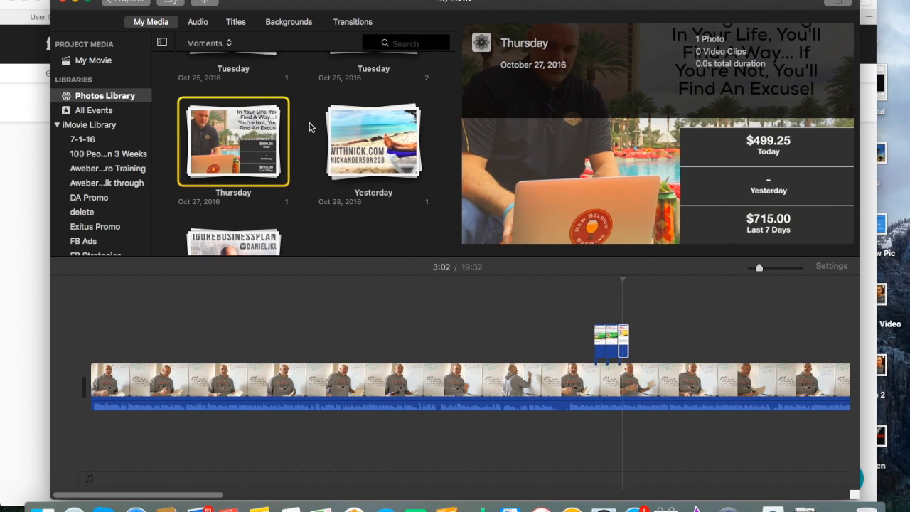
scroll(320, 149, up, 2)
click(362, 106)
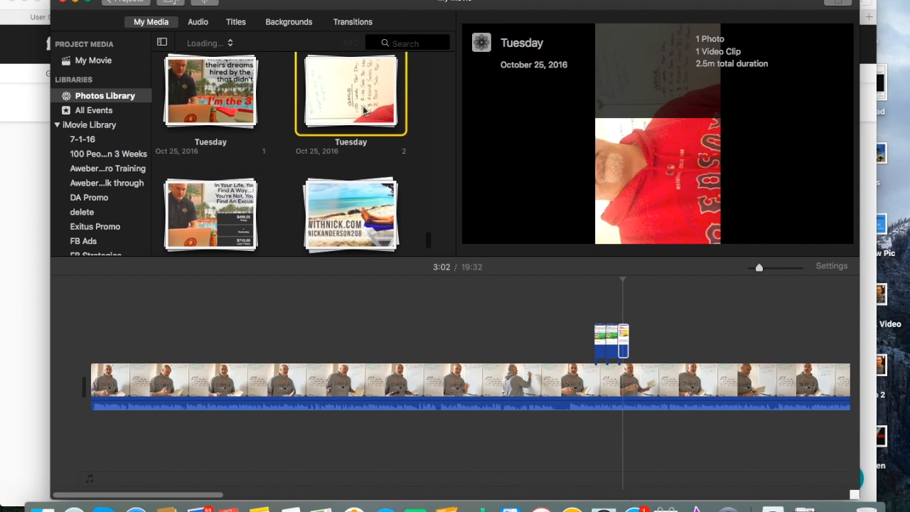
click(276, 44)
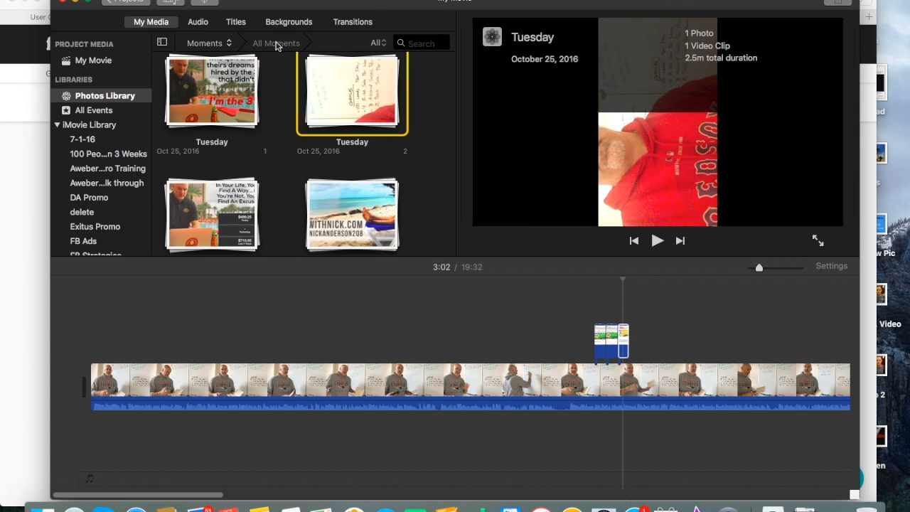
double_click(248, 144)
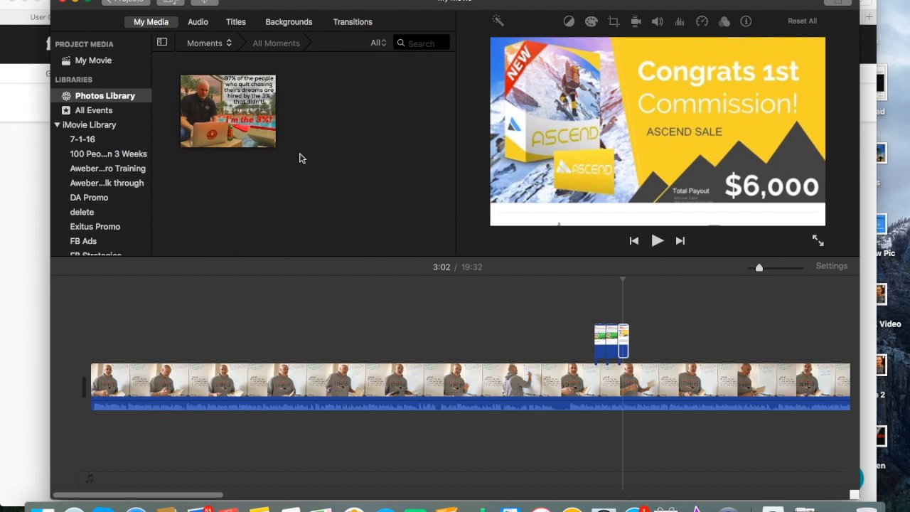
click(273, 44)
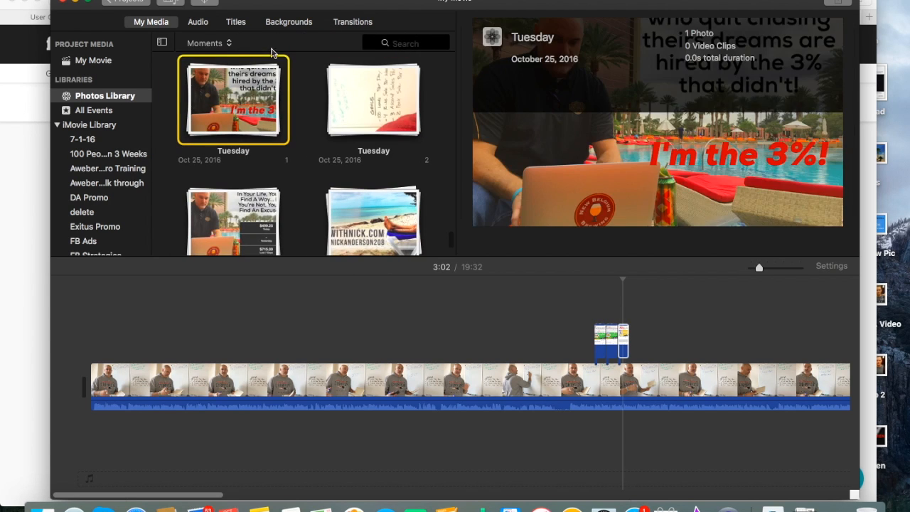
click(216, 44)
click(219, 44)
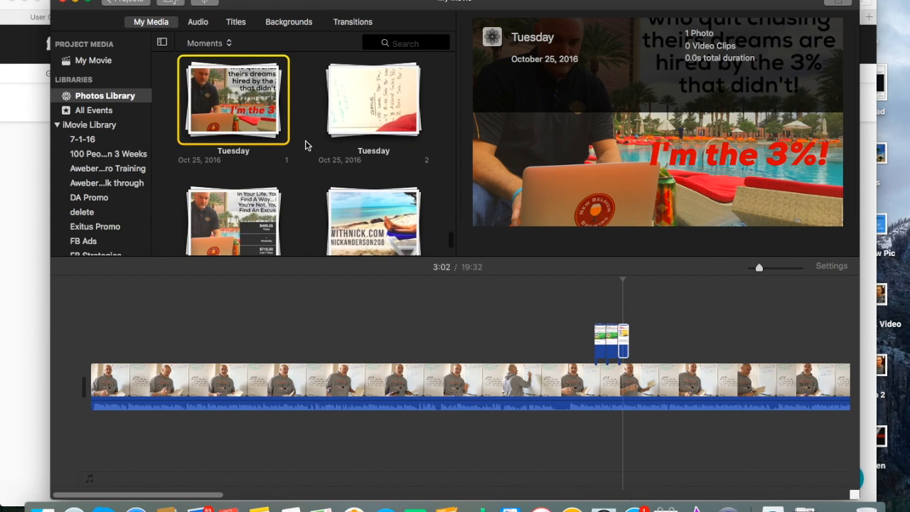
Step: Open the October 24 and October 23, 2016 moments and look through their photos for a social proof image
scroll(308, 150, down, 2)
scroll(308, 151, up, 5)
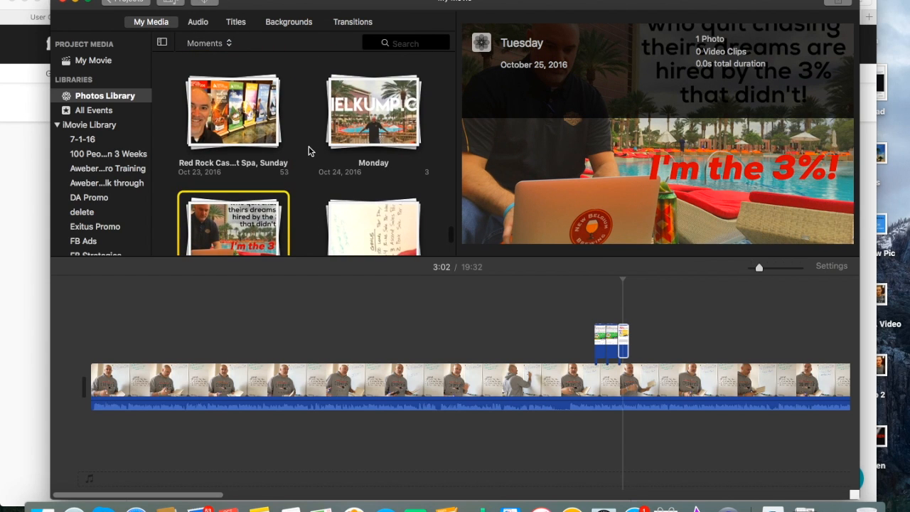
double_click(378, 122)
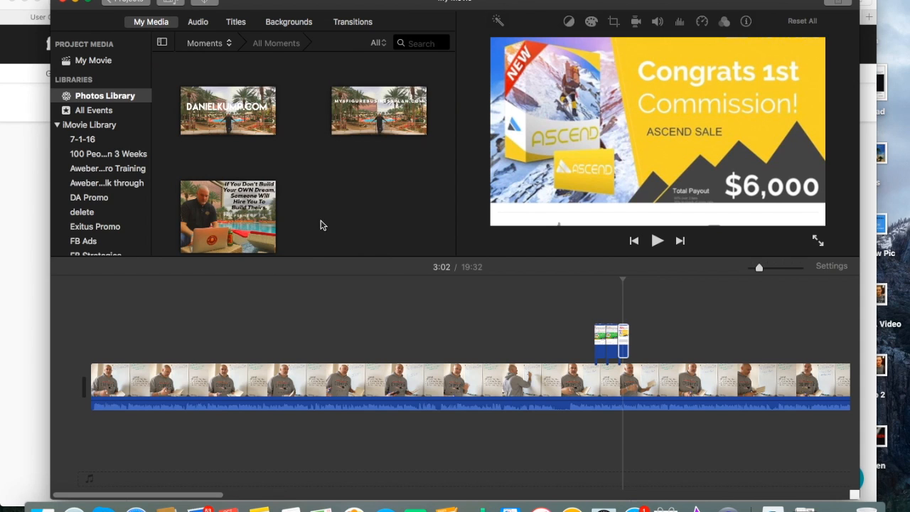
click(284, 45)
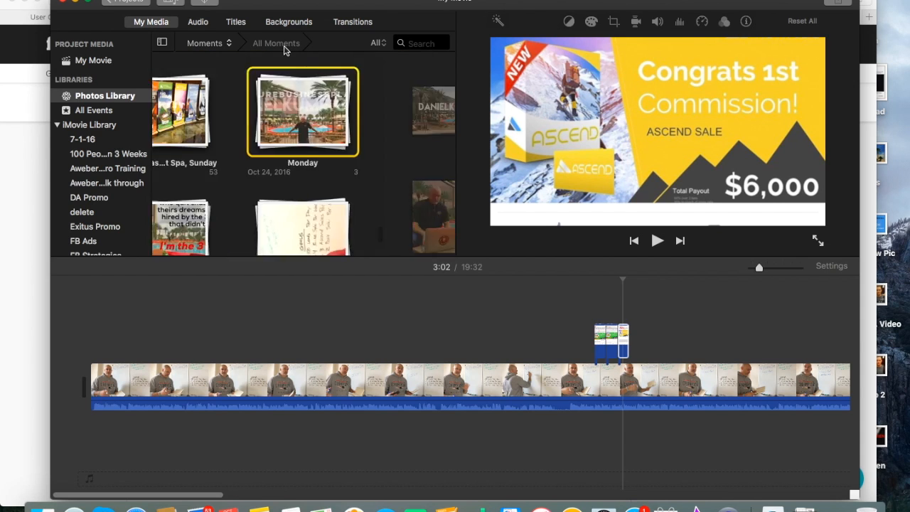
double_click(245, 116)
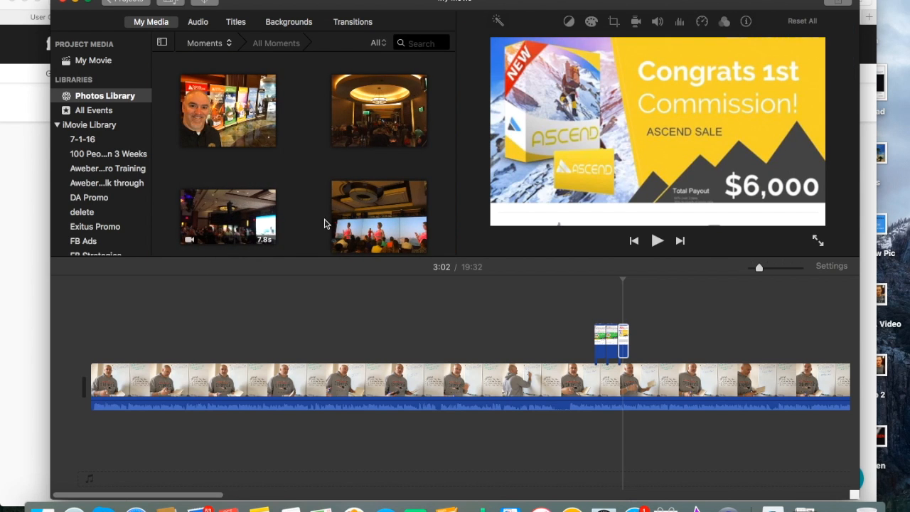
scroll(324, 224, down, 10)
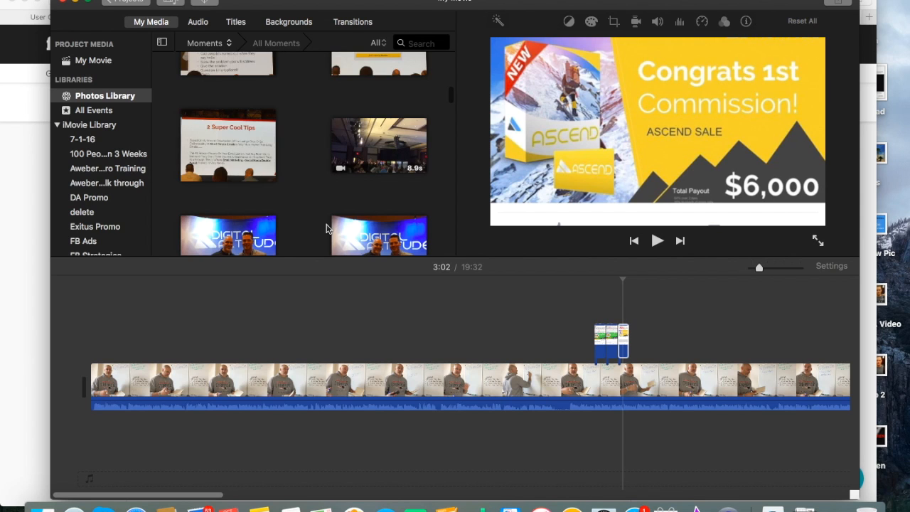
scroll(325, 228, down, 10)
scroll(325, 227, down, 5)
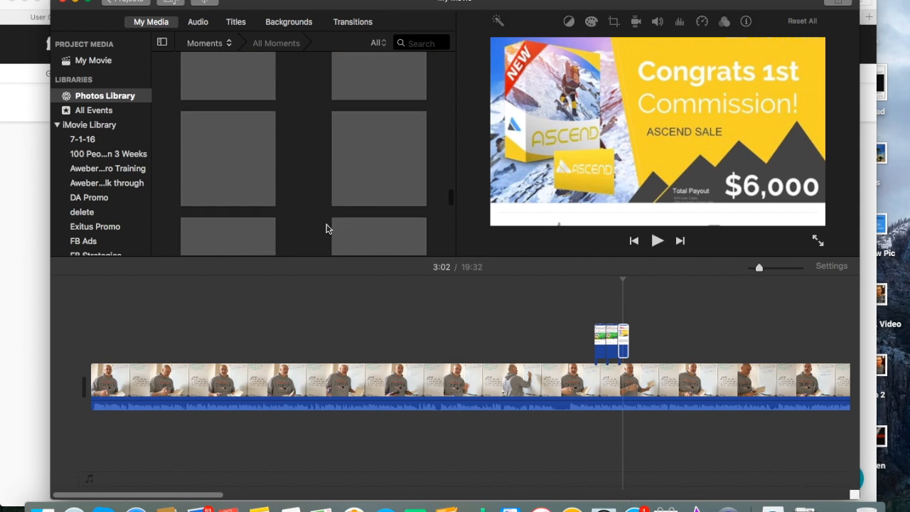
scroll(325, 227, down, 10)
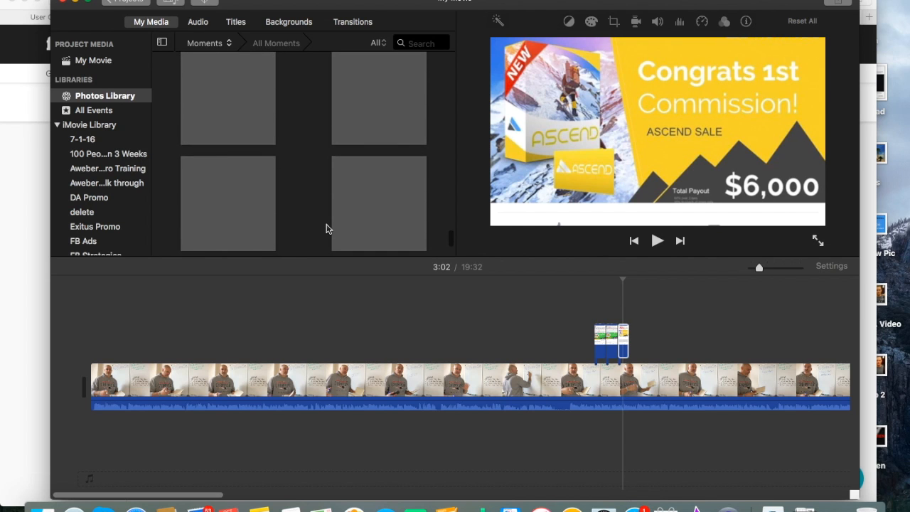
scroll(326, 227, down, 3)
scroll(326, 227, up, 10)
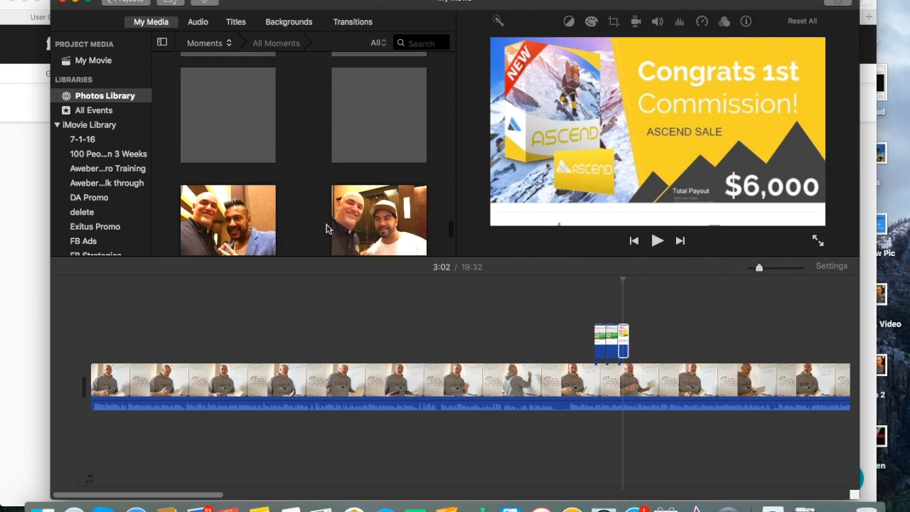
scroll(326, 227, up, 3)
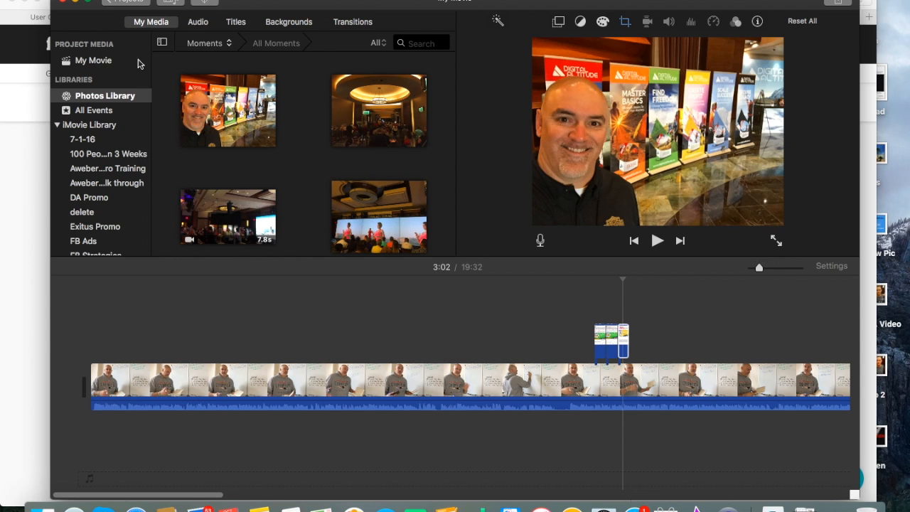
Step: Import the Social Proof image from the Desktop into the project media and place it as the fourth cutaway after the ASCEND screenshot
click(204, 2)
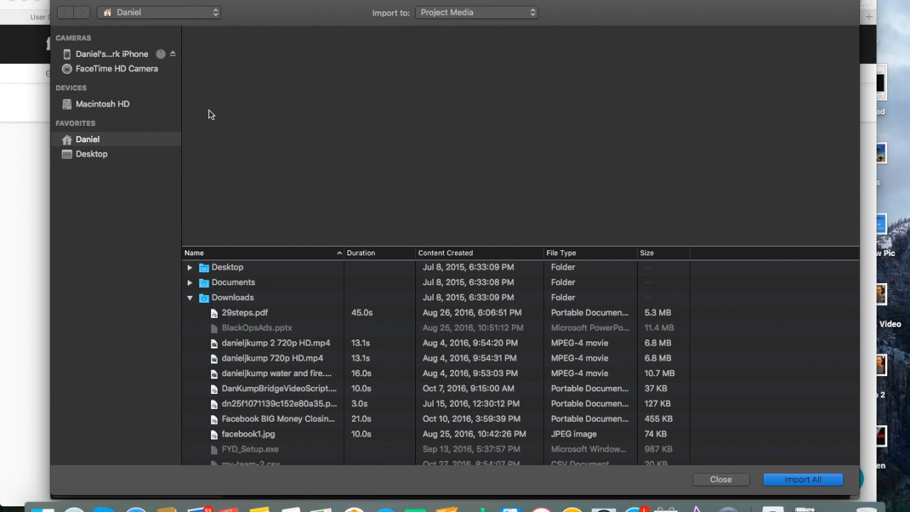
click(96, 155)
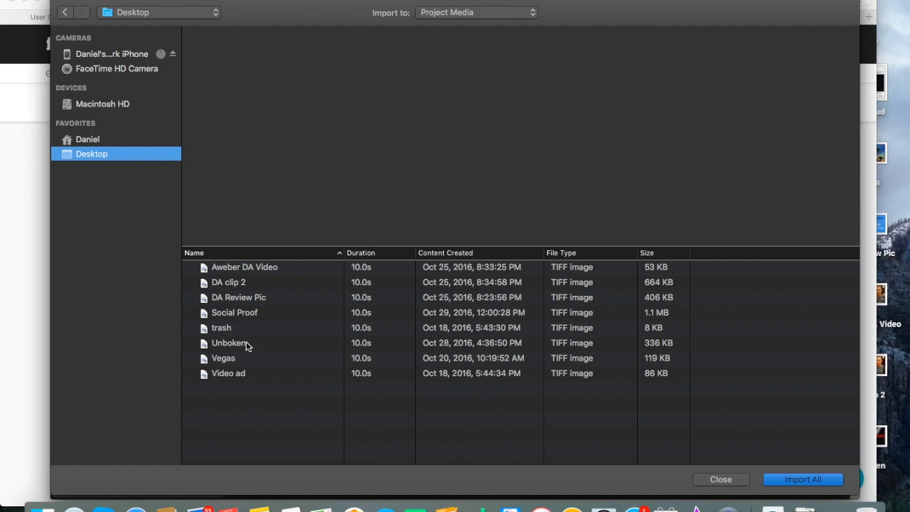
double_click(239, 317)
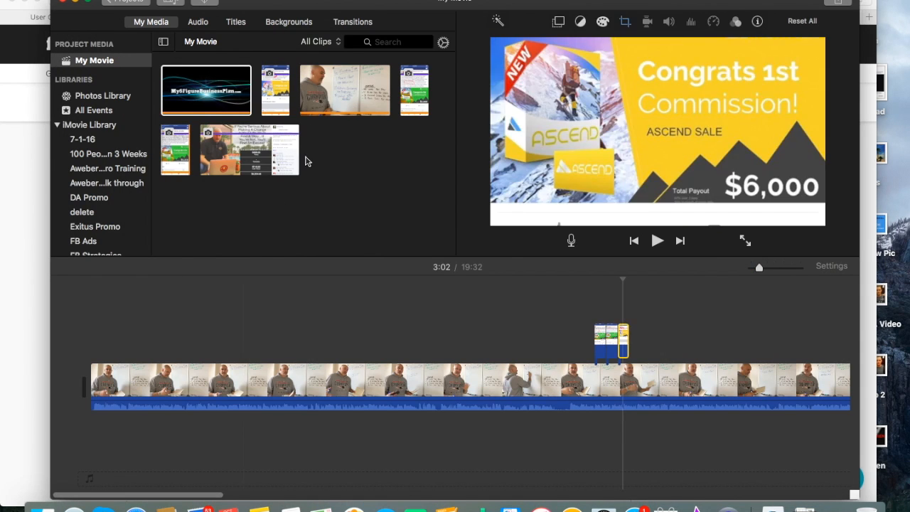
drag(270, 153, 633, 343)
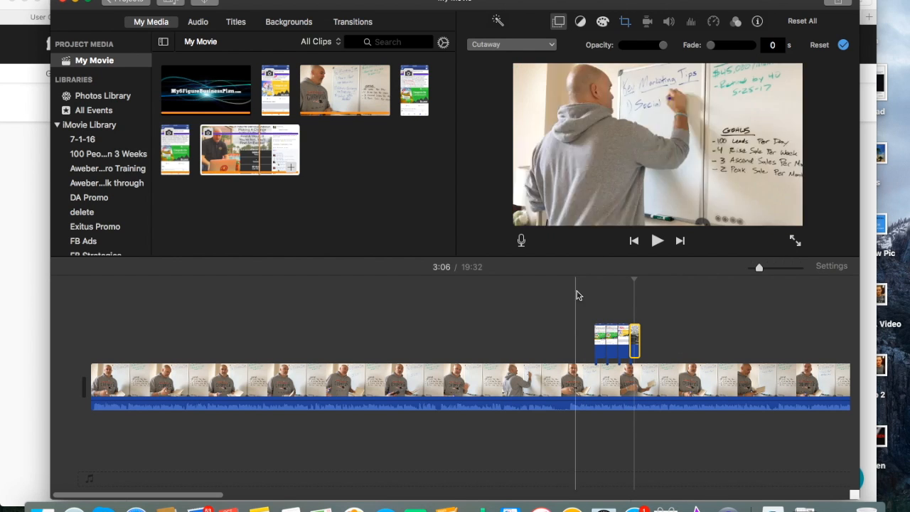
Step: Open the Ken Burns crop of the first commission cutaway and move its start frame up to the heading of the post
click(557, 305)
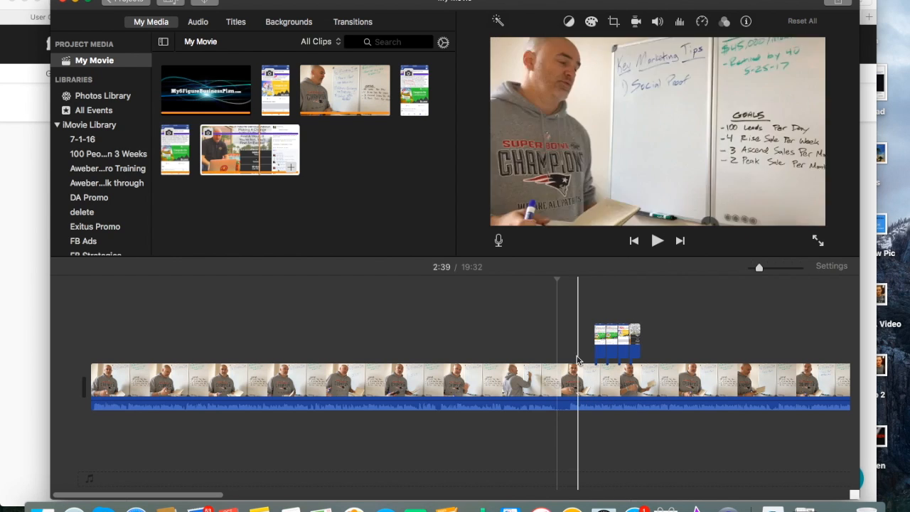
click(600, 345)
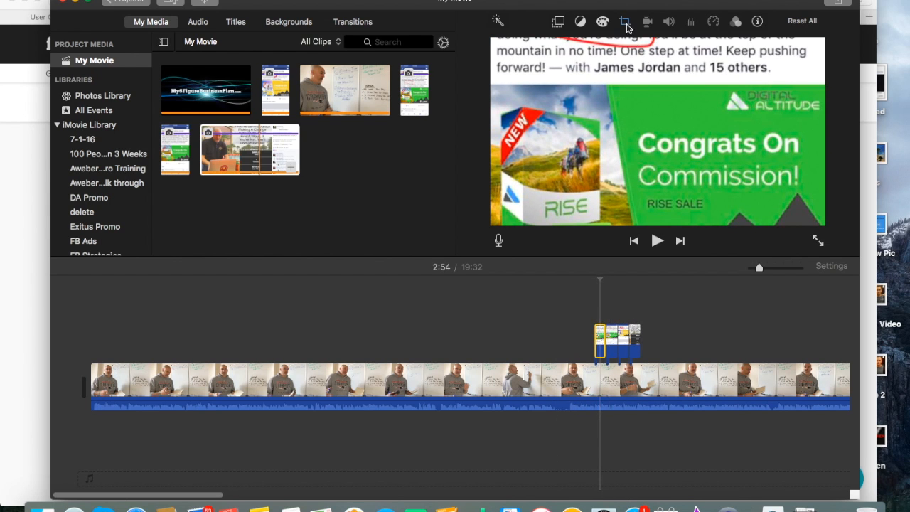
click(625, 23)
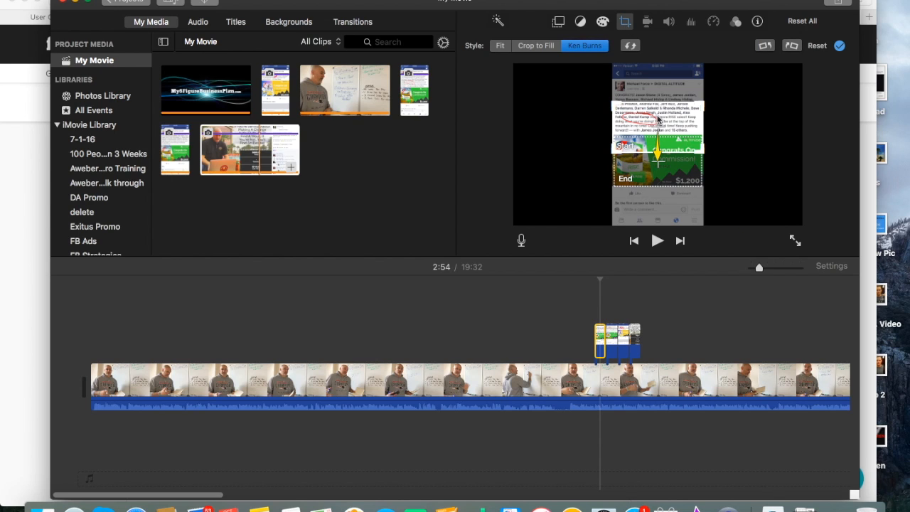
mouse_move(662, 126)
mouse_down()
mouse_move(661, 100)
mouse_move(662, 112)
mouse_up()
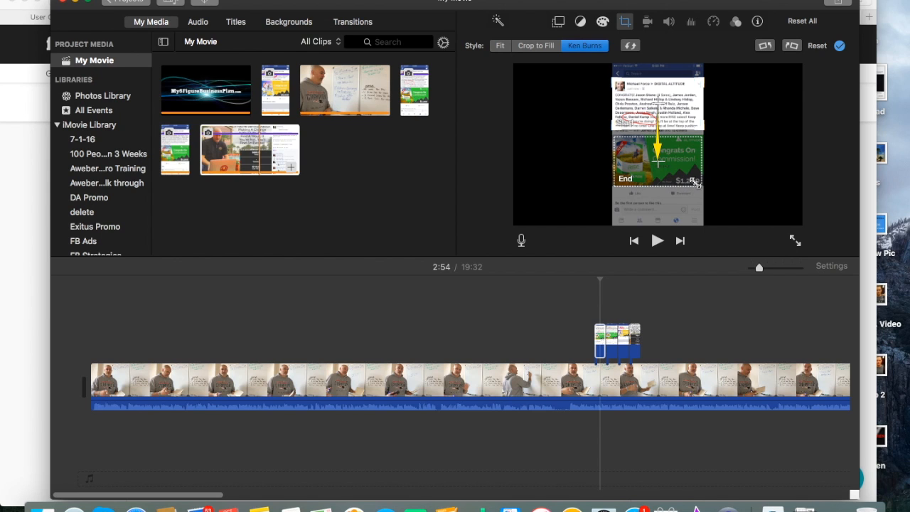
Step: Play back the footage before the cutaways, and change the first commission cutaway's overlay style to Picture in Picture
click(569, 313)
key(space)
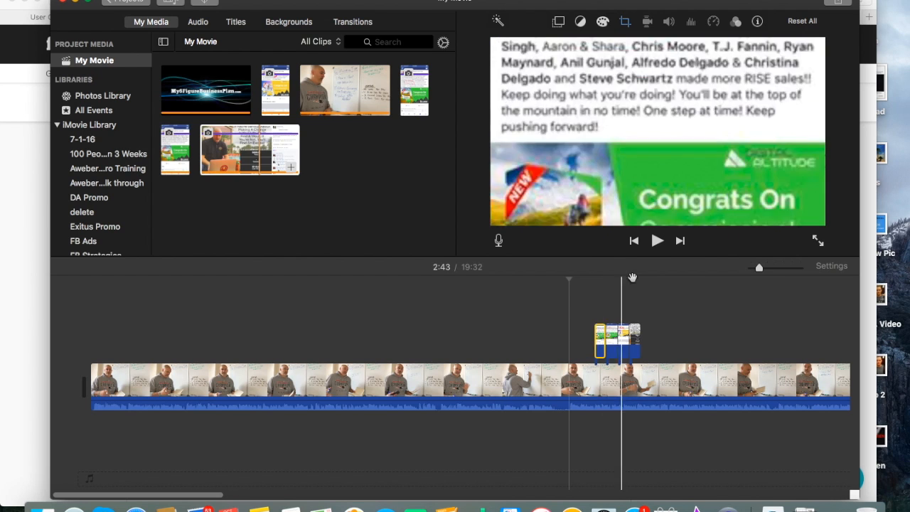
click(558, 22)
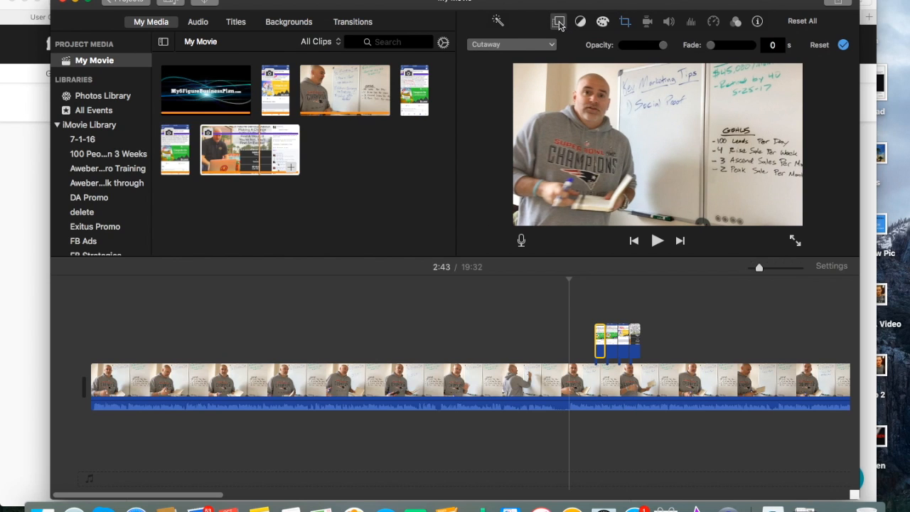
click(601, 346)
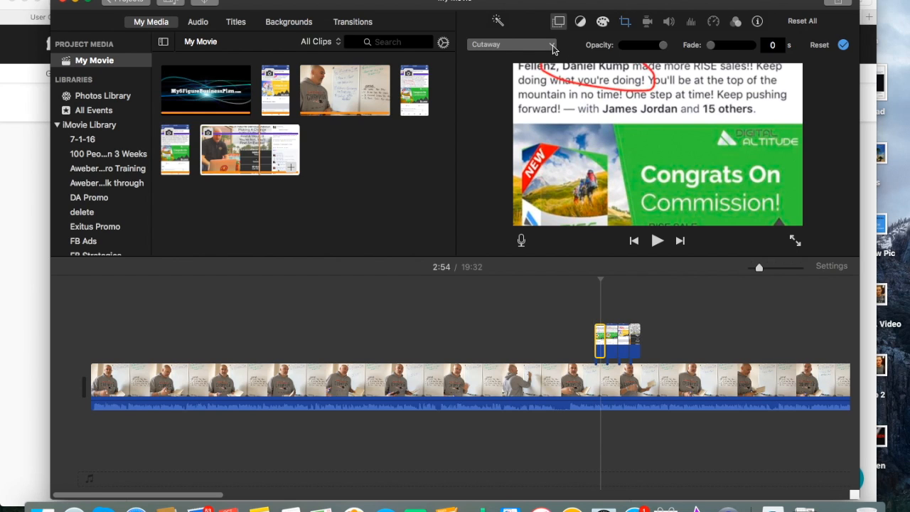
click(552, 45)
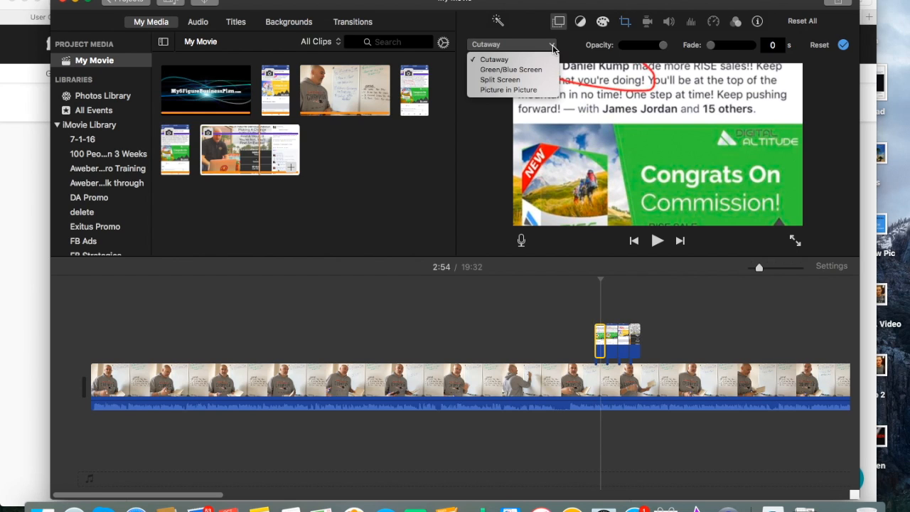
click(530, 91)
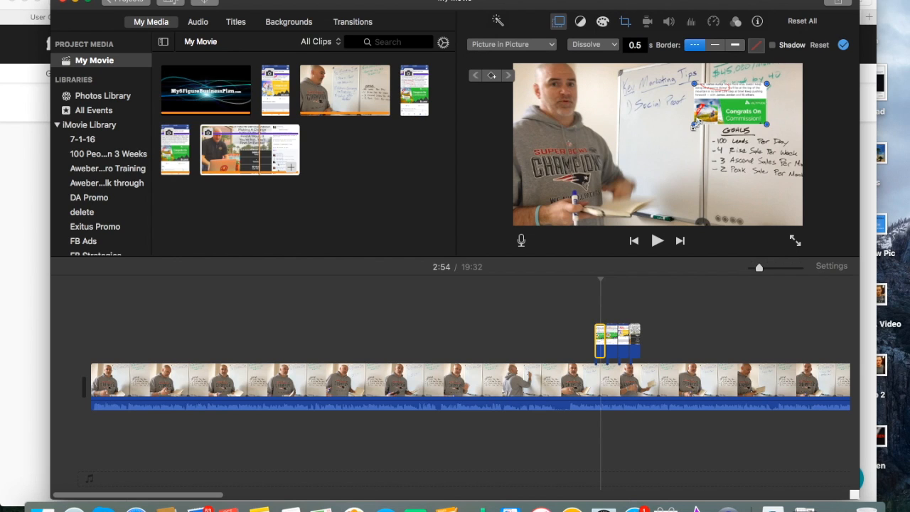
Step: Enlarge the first commission screenshot's picture-in-picture inset and place it in the lower-right corner of the video frame, clear of the speaker
drag(693, 124, 660, 173)
drag(671, 120, 709, 172)
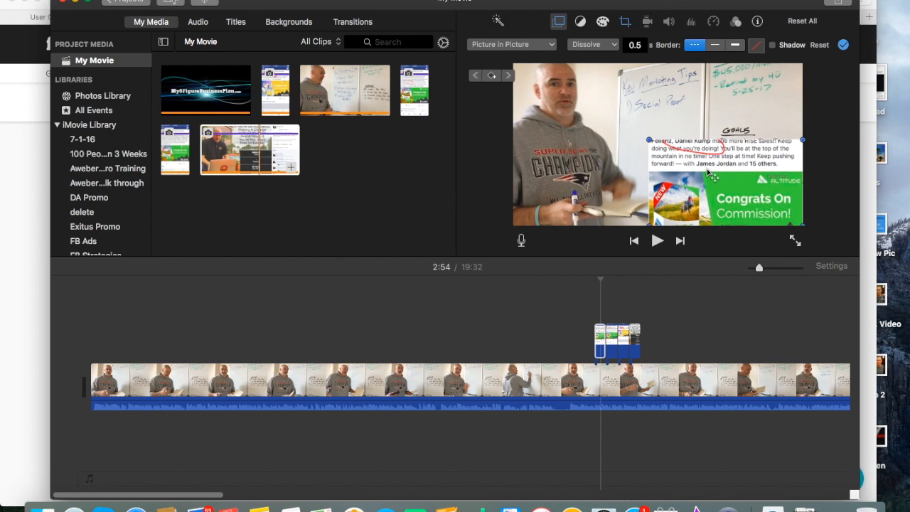
click(651, 142)
drag(650, 142, 639, 132)
Step: Move the Ken Burns start frame of the second commission cutaway up to the heading of the post
click(619, 292)
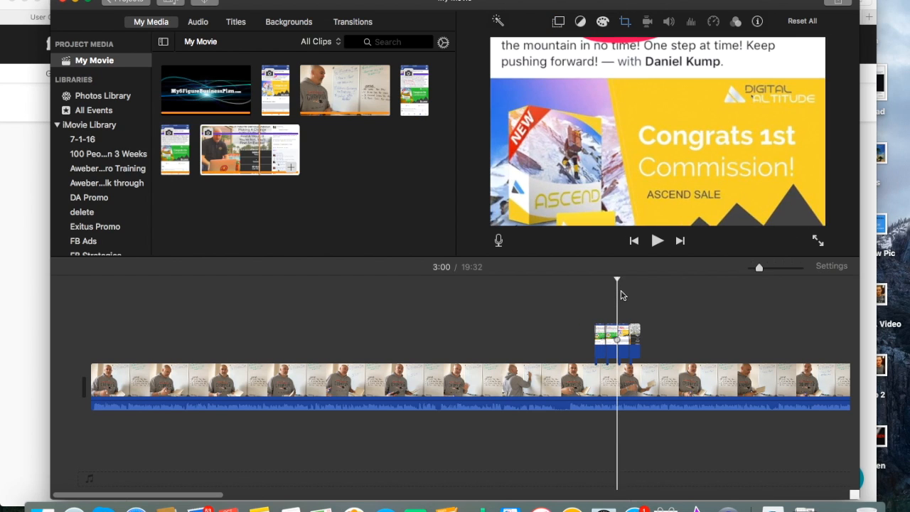
click(612, 337)
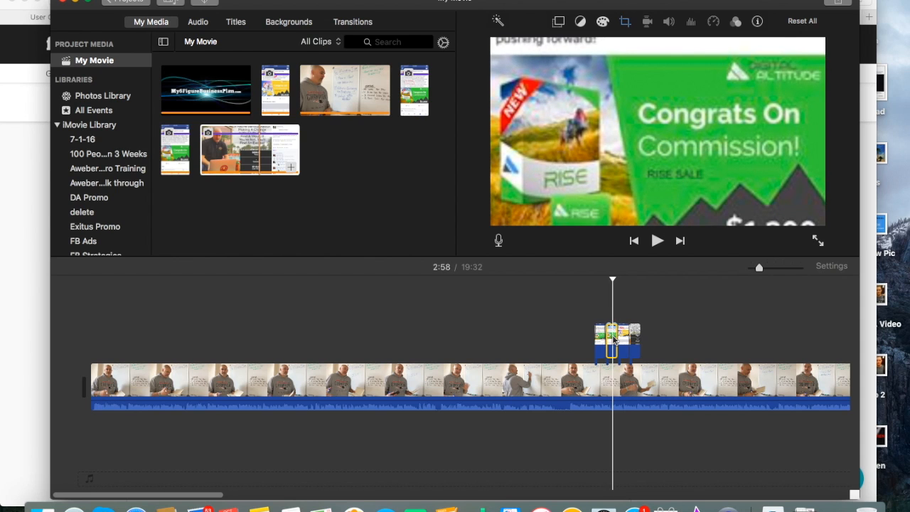
click(624, 22)
drag(635, 112, 636, 91)
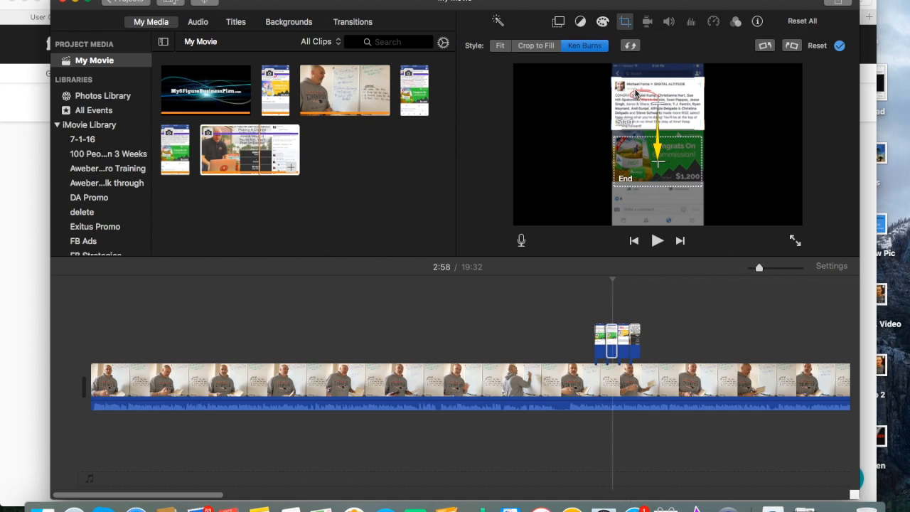
Step: Make the second commission cutaway a Picture in Picture overlay, enlarged and placed in the lower-right corner of the video frame
click(559, 22)
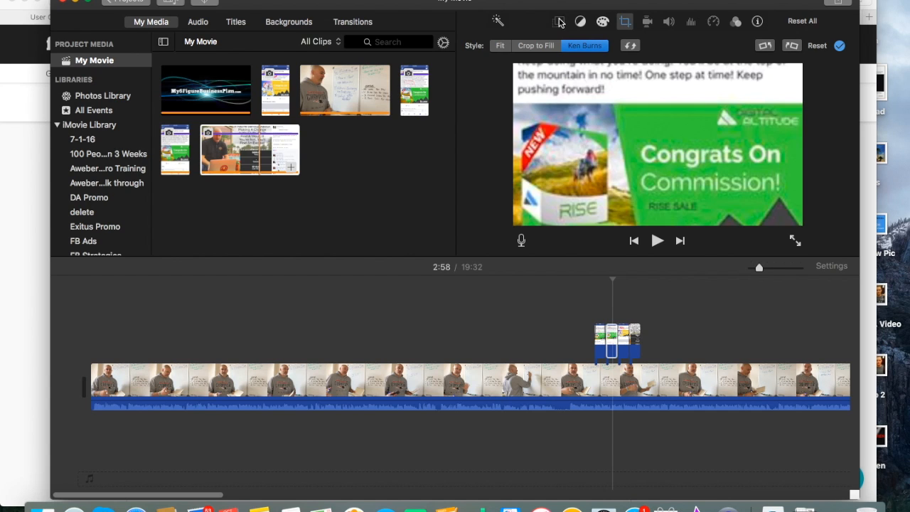
click(544, 45)
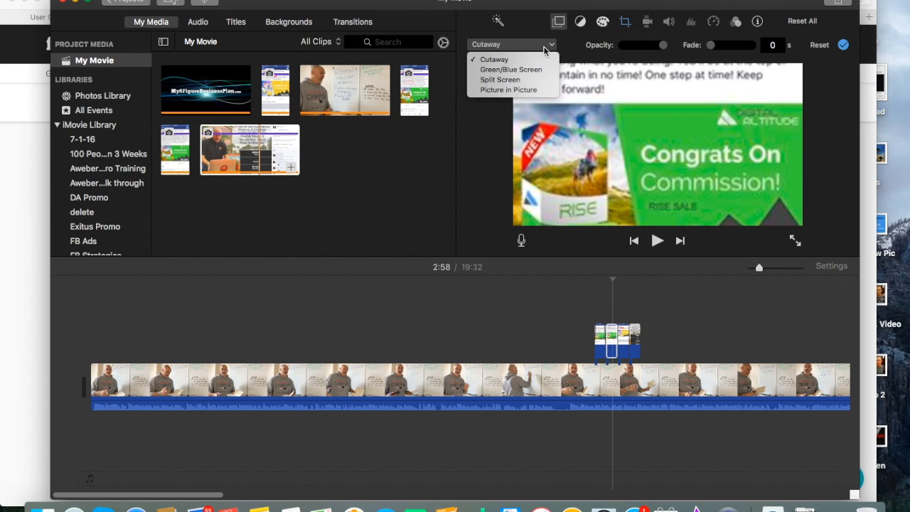
click(545, 91)
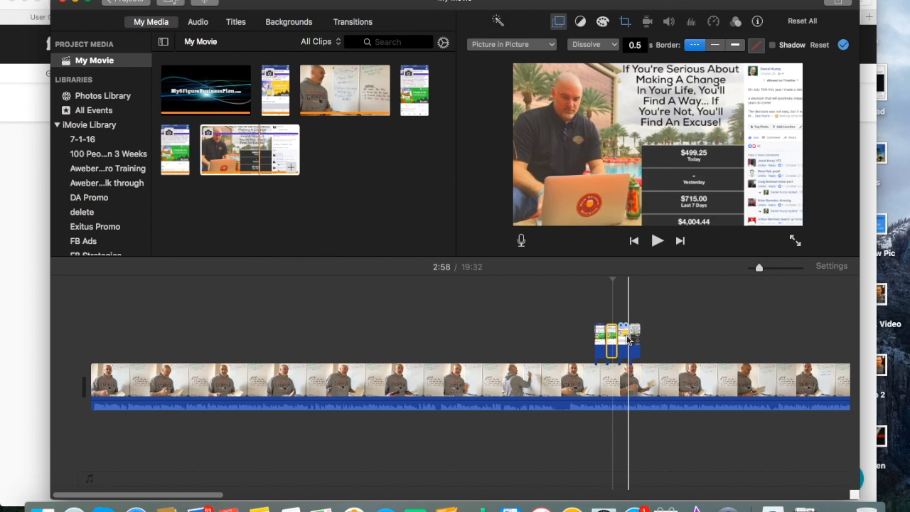
click(626, 343)
click(612, 343)
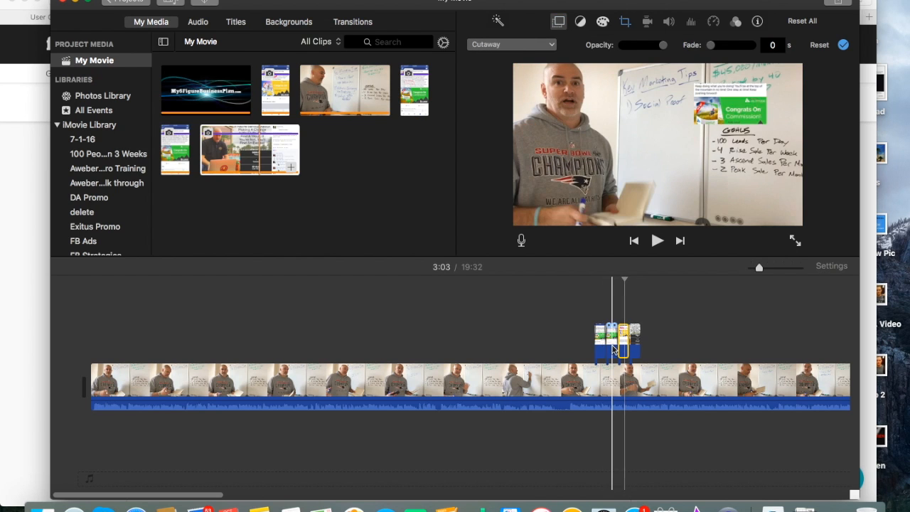
drag(693, 124, 662, 178)
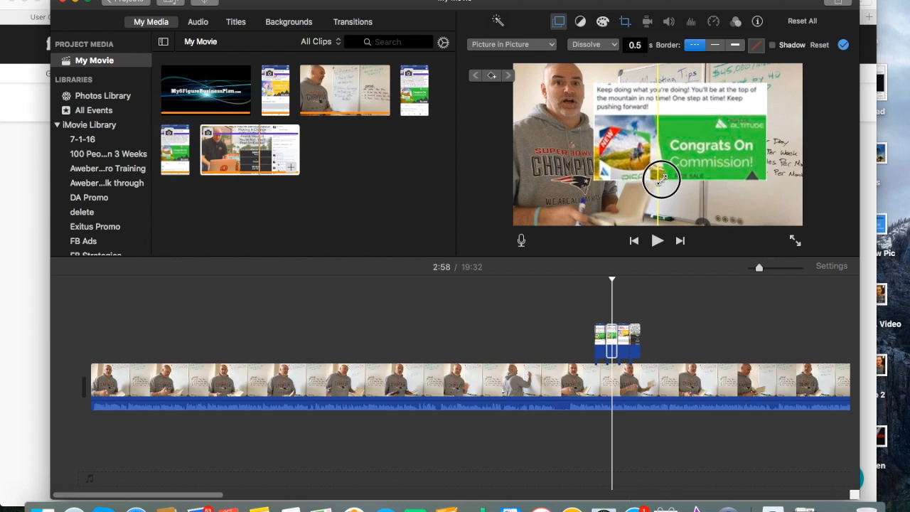
drag(669, 129, 703, 183)
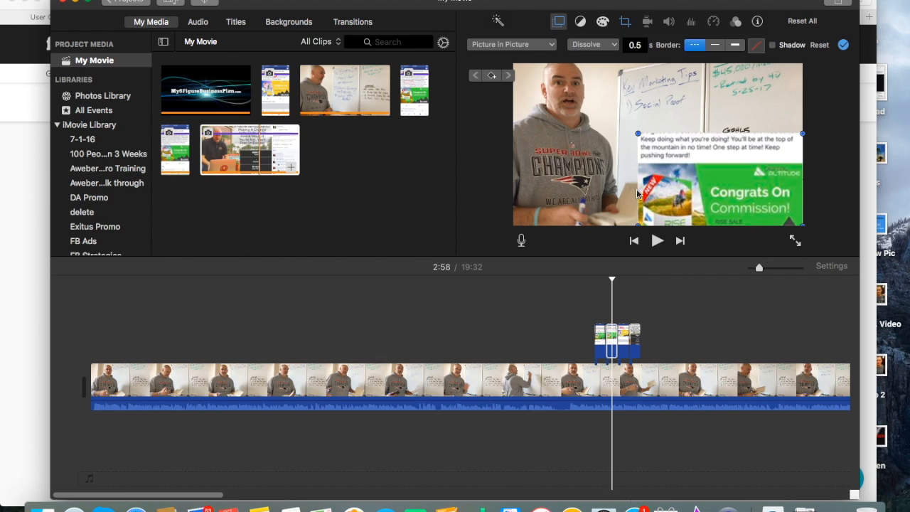
Step: Adjust the ASCEND cutaway's Ken Burns framing, with the start frame on the post heading and the end frame on the Congrats 1st Commission banner
click(625, 344)
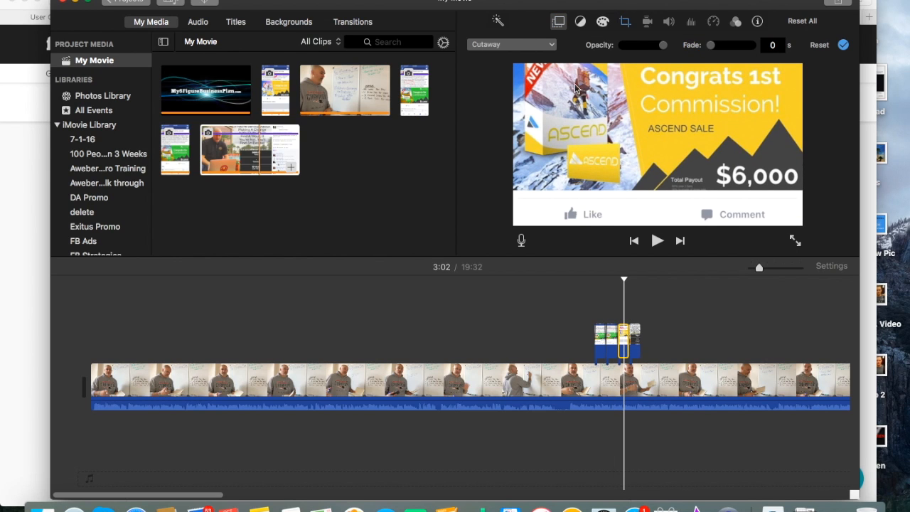
click(624, 23)
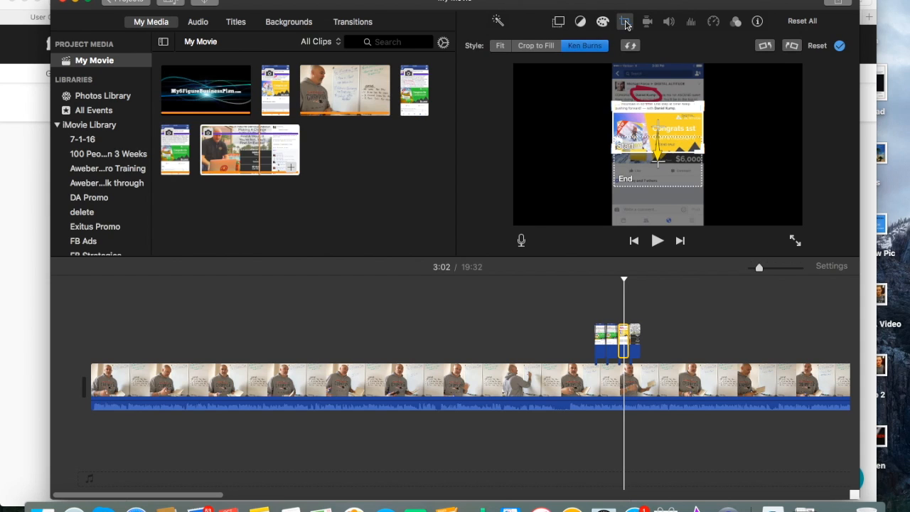
drag(649, 115, 651, 96)
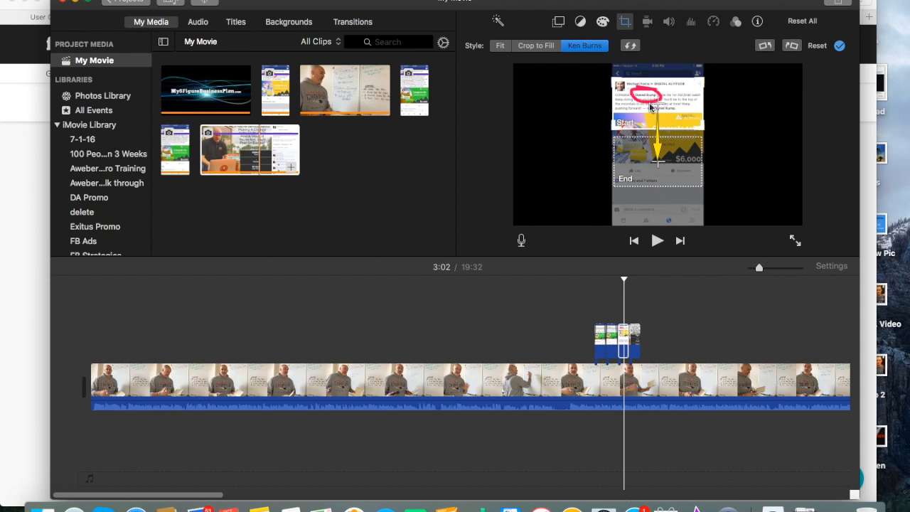
drag(652, 153, 657, 132)
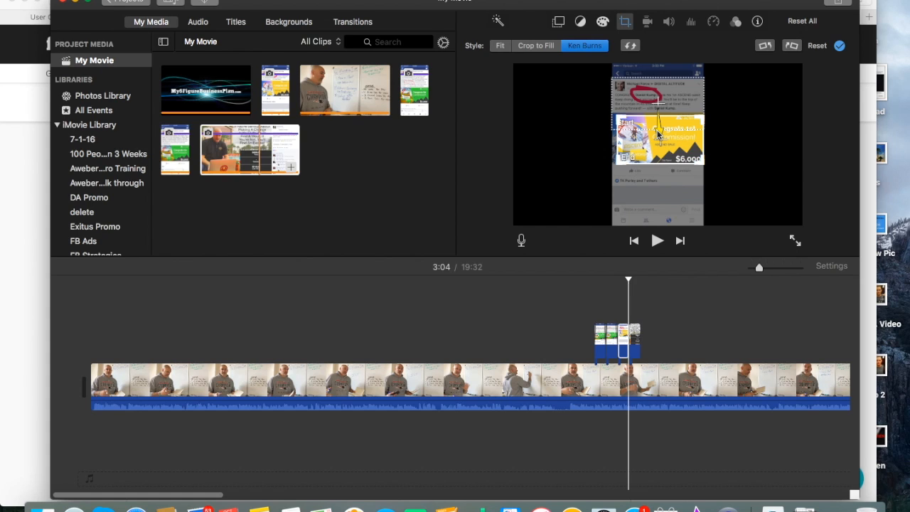
Step: Make the ASCEND cutaway a Picture in Picture overlay, enlarged and placed in the lower-right corner of the video frame
click(559, 23)
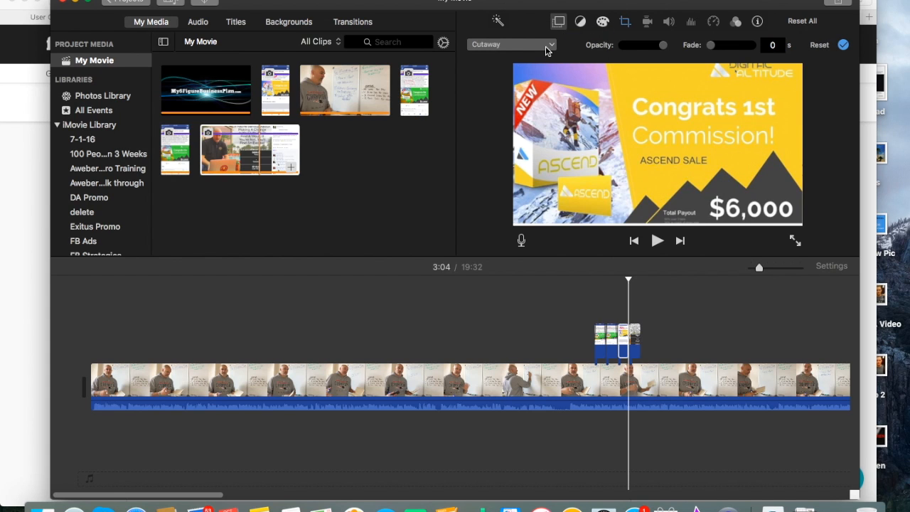
click(547, 48)
click(534, 91)
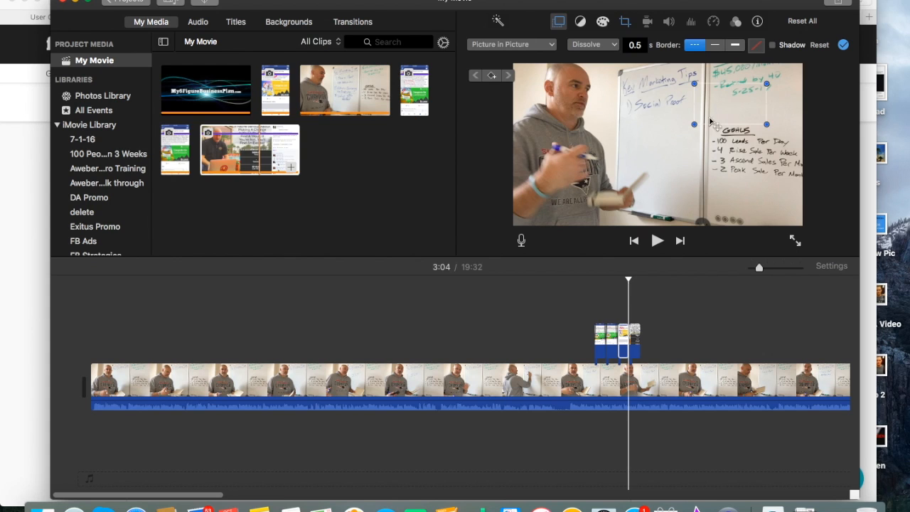
drag(694, 125, 652, 169)
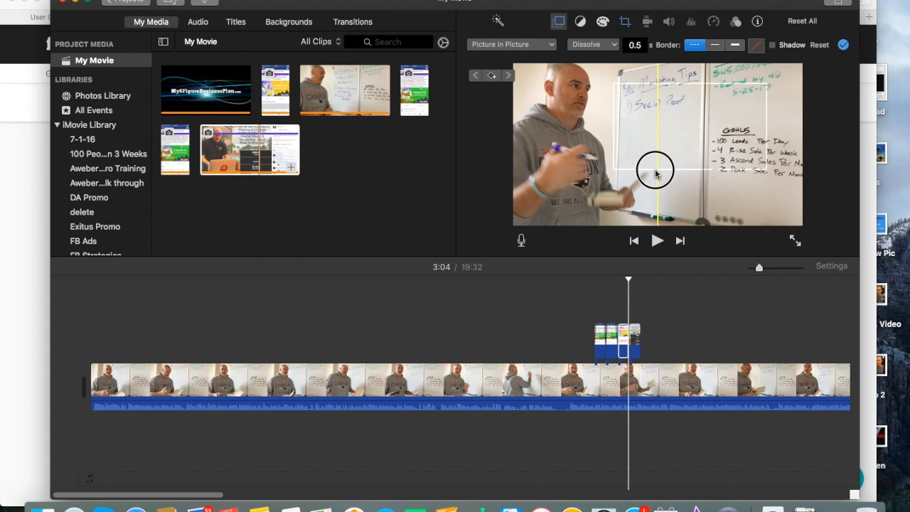
click(625, 341)
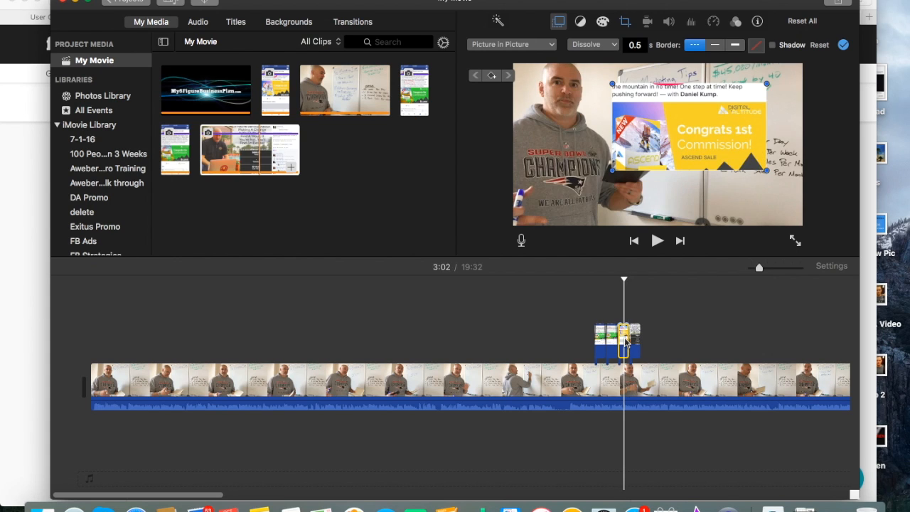
drag(686, 120, 724, 173)
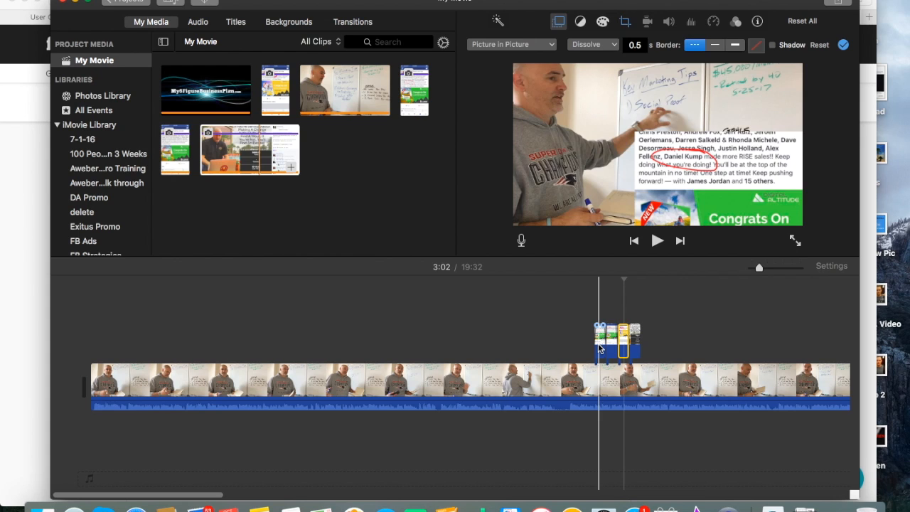
Step: Set the Social Proof cutaway's Ken Burns start frame at the image's left edge and its end frame, enlarged to full height, at the right edge
click(636, 349)
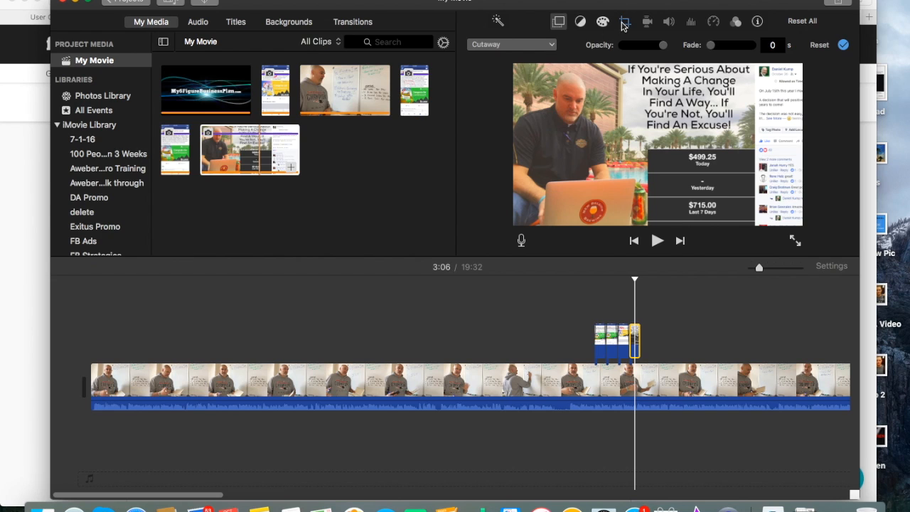
click(623, 23)
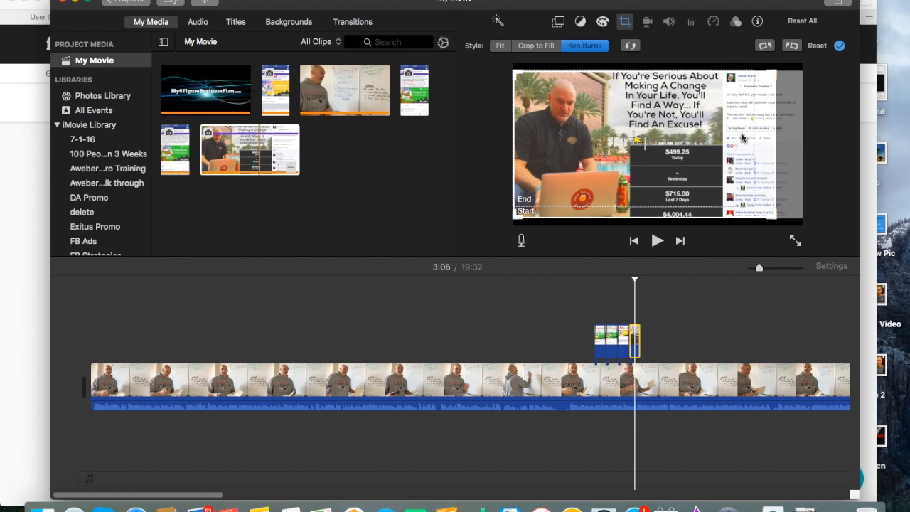
drag(772, 145, 790, 147)
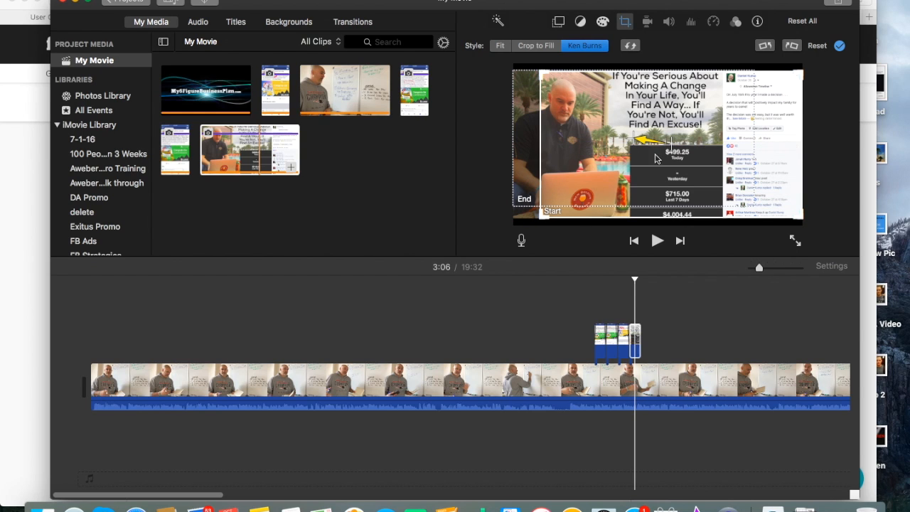
drag(557, 191, 529, 192)
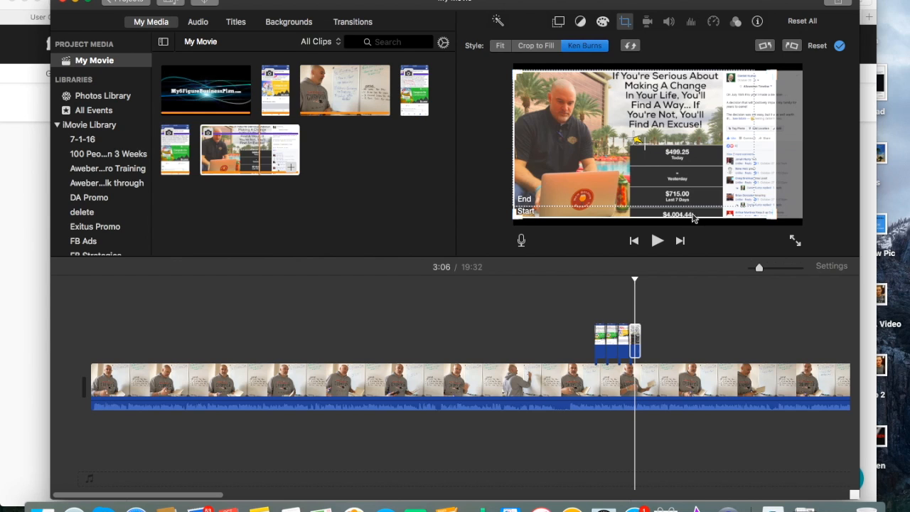
drag(748, 202, 771, 206)
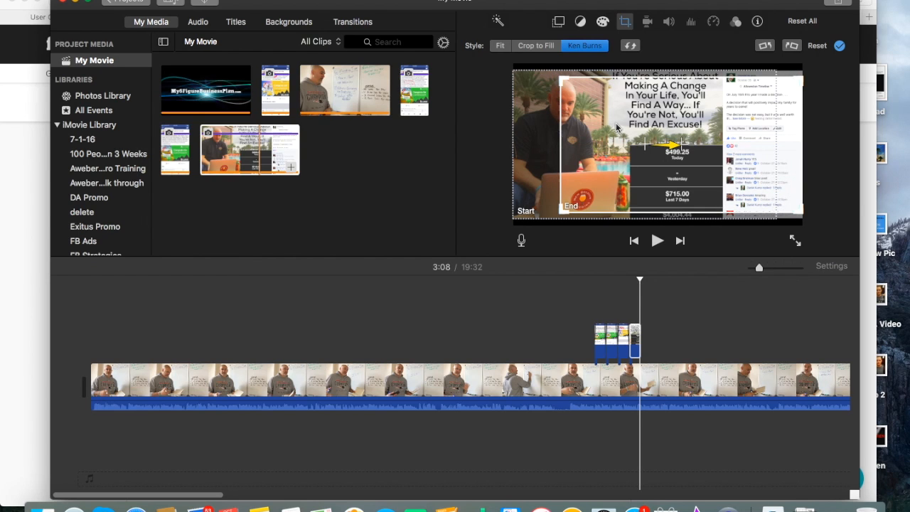
drag(631, 101, 631, 98)
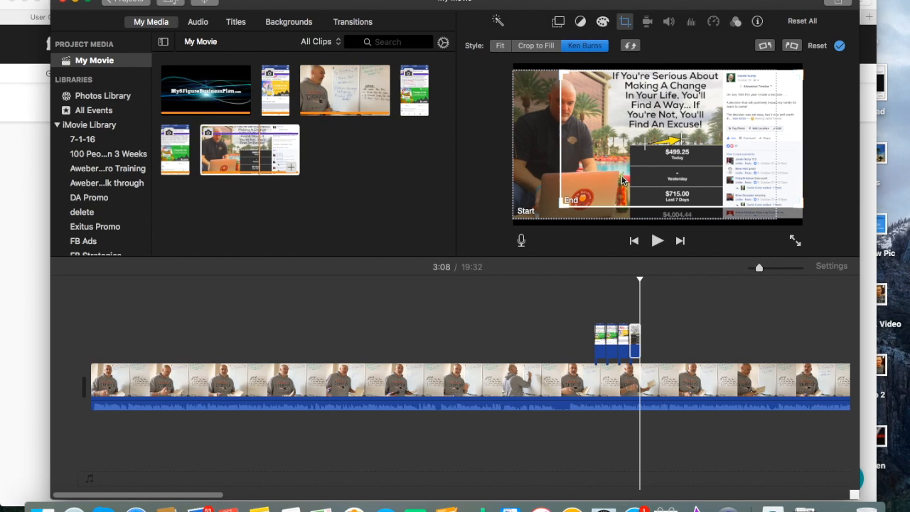
drag(565, 207, 560, 217)
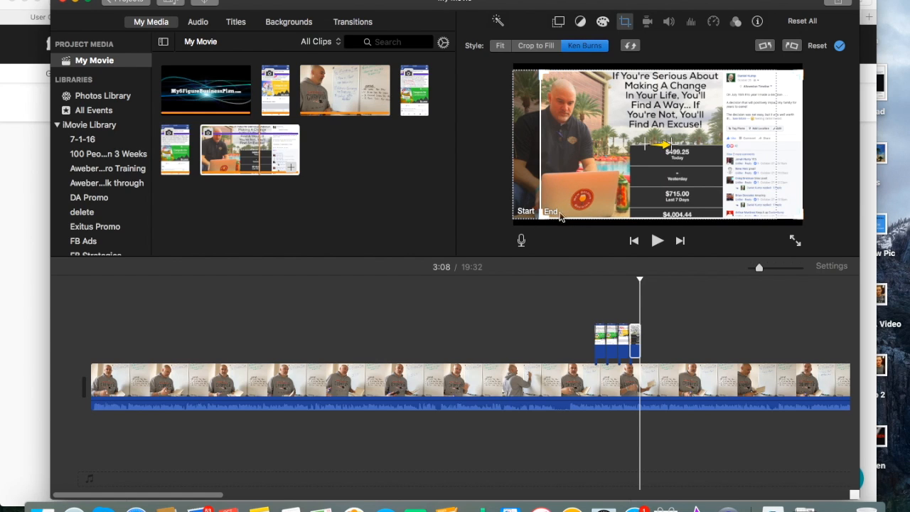
Step: Change the Social Proof cutaway's overlay style to Picture in Picture
click(560, 22)
click(545, 48)
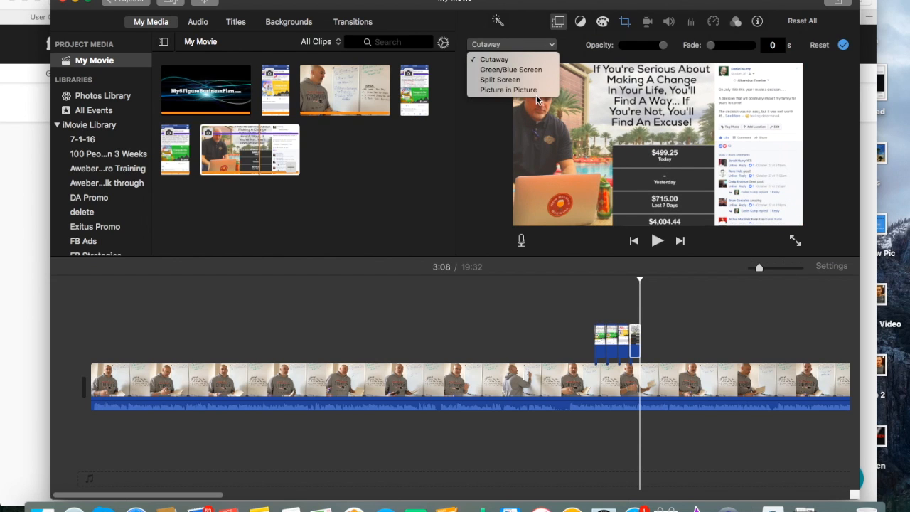
click(540, 94)
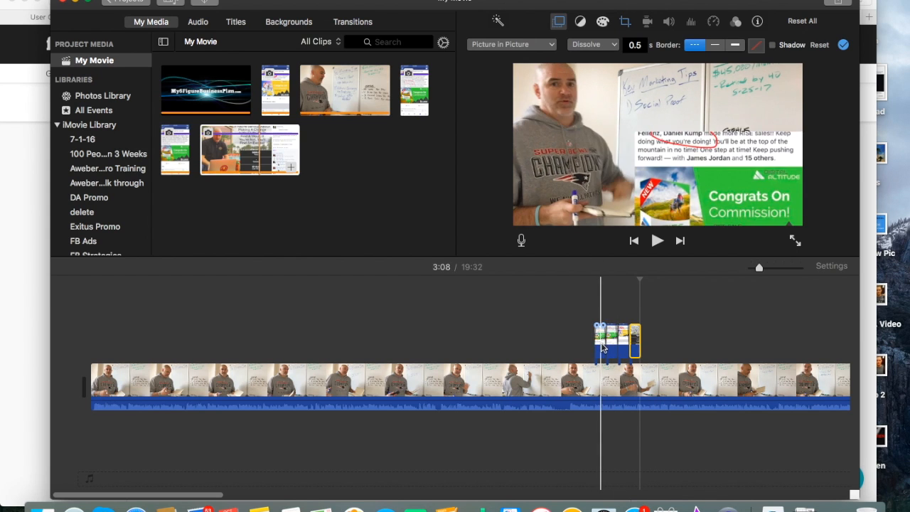
Step: Reopen the Ken Burns crop of the first commission cutaway to check its start and end frames
click(602, 349)
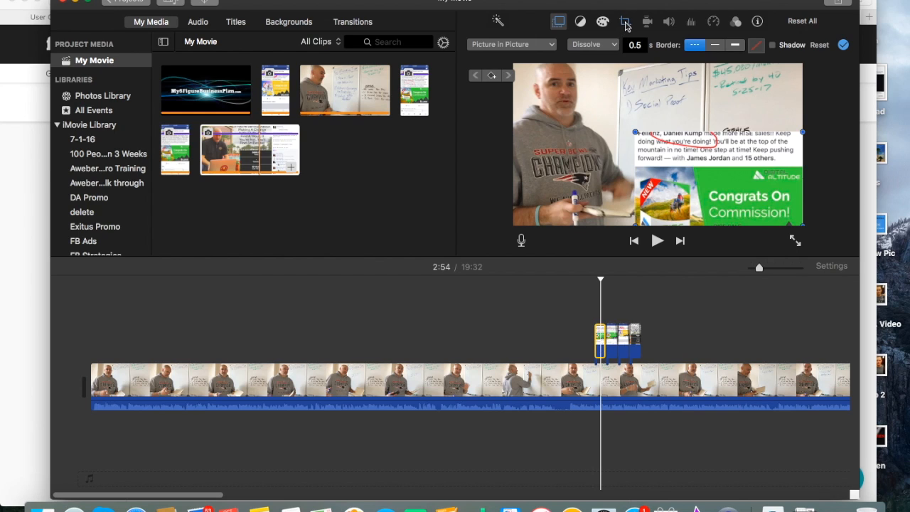
click(625, 22)
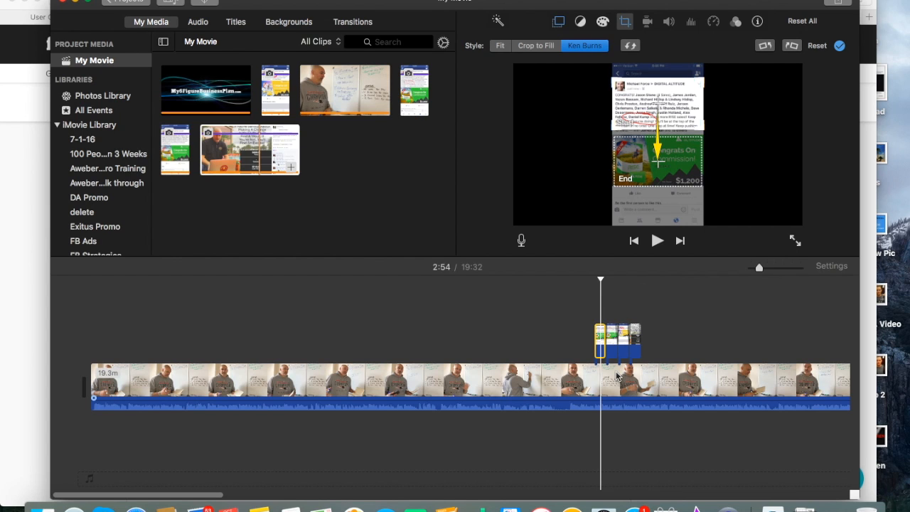
Step: Leave the Ken Burns crop and check the main clip from 2:43 back to 2:38, ahead of the overlays
click(570, 380)
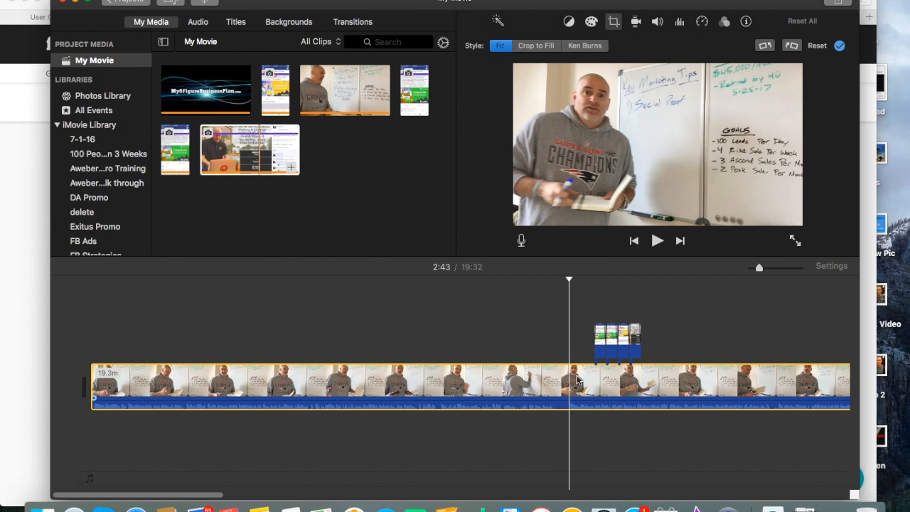
click(553, 380)
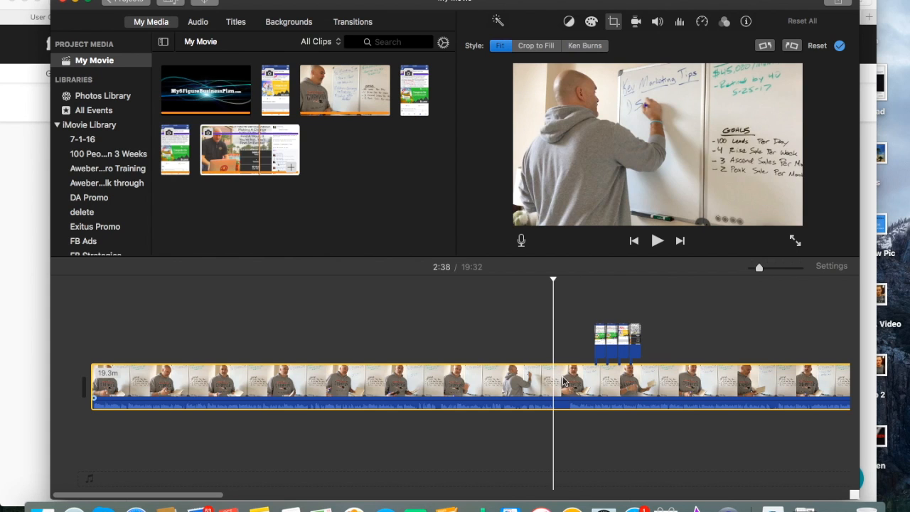
click(561, 336)
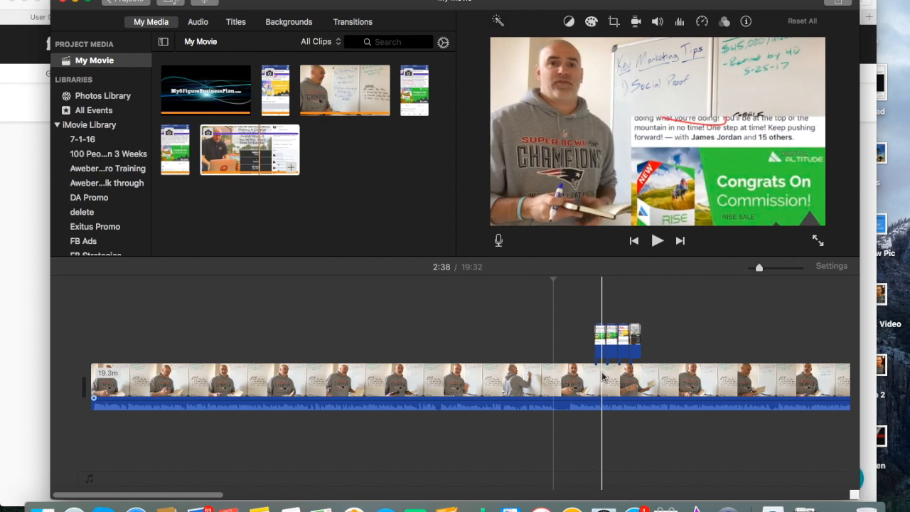
Step: Lengthen the Social Proof cutaway slightly at its end and move it well away from the other cutaways to free up space
click(635, 340)
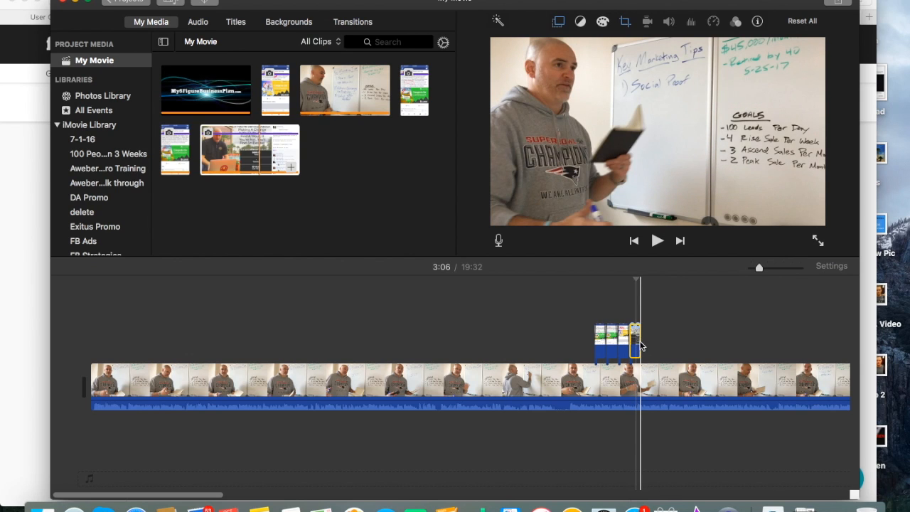
drag(640, 341, 644, 341)
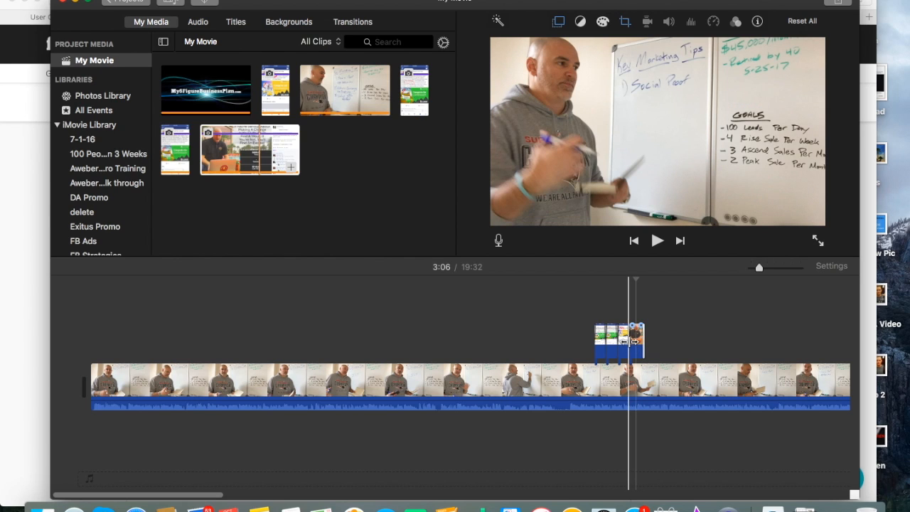
drag(629, 344, 628, 343)
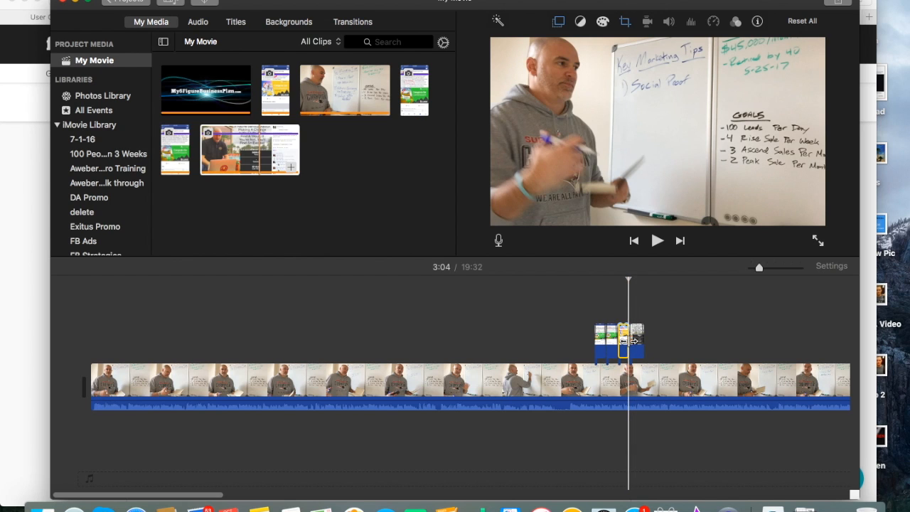
drag(626, 341, 735, 338)
click(638, 339)
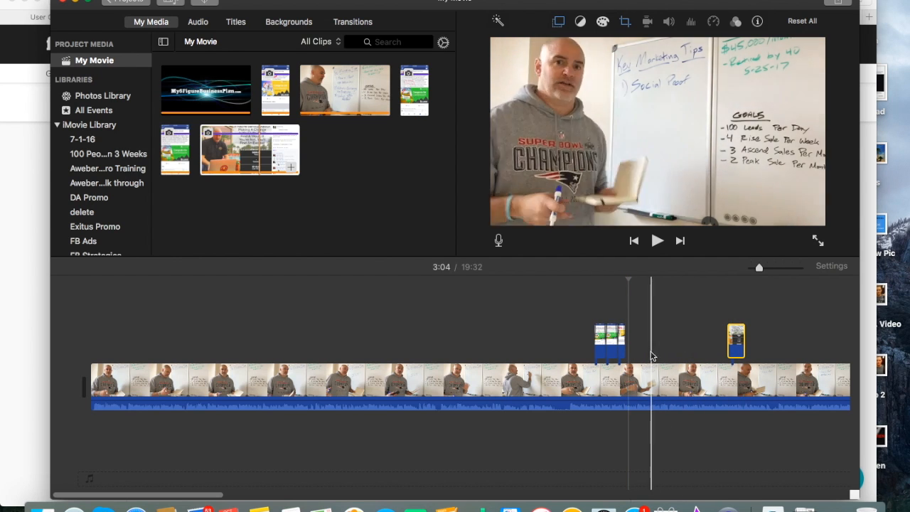
Step: Extend the ASCEND cutaway to 4.9 s, lengthen the second commission cutaway similarly, and space both out farther along the timeline
click(623, 346)
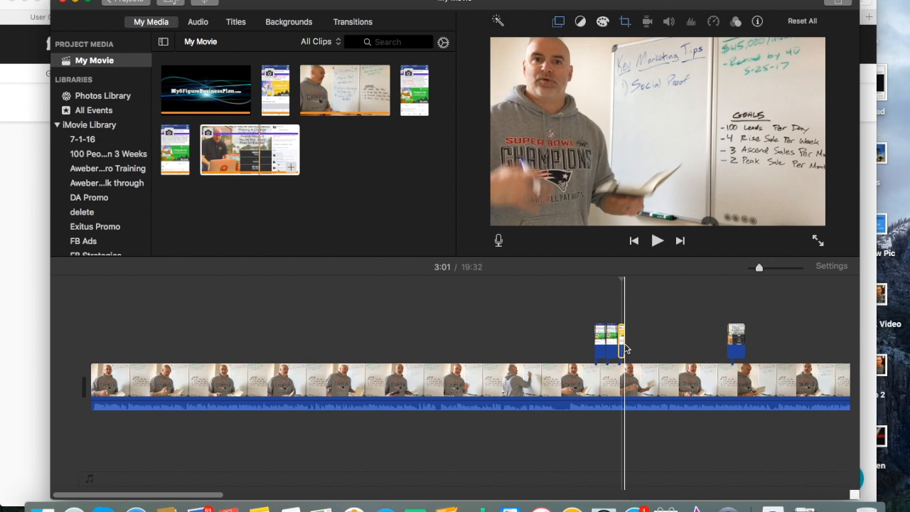
drag(623, 345, 630, 344)
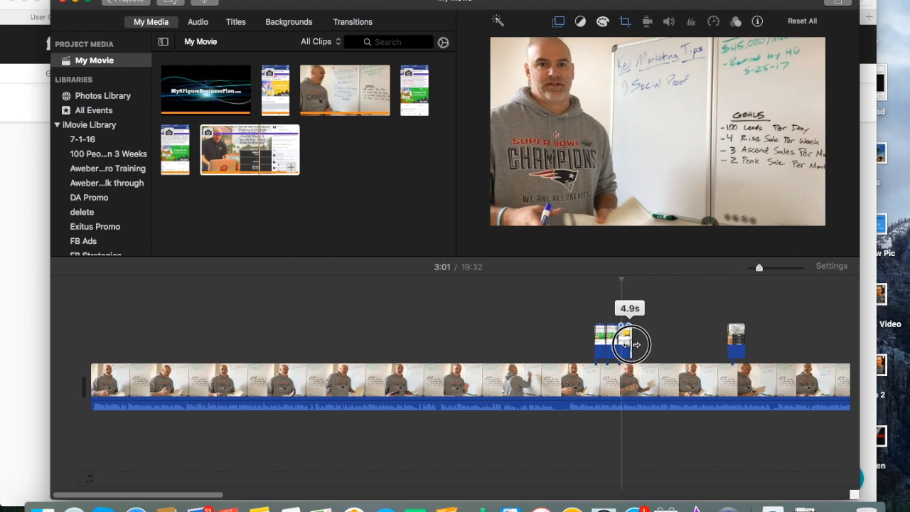
drag(630, 344, 710, 345)
click(612, 346)
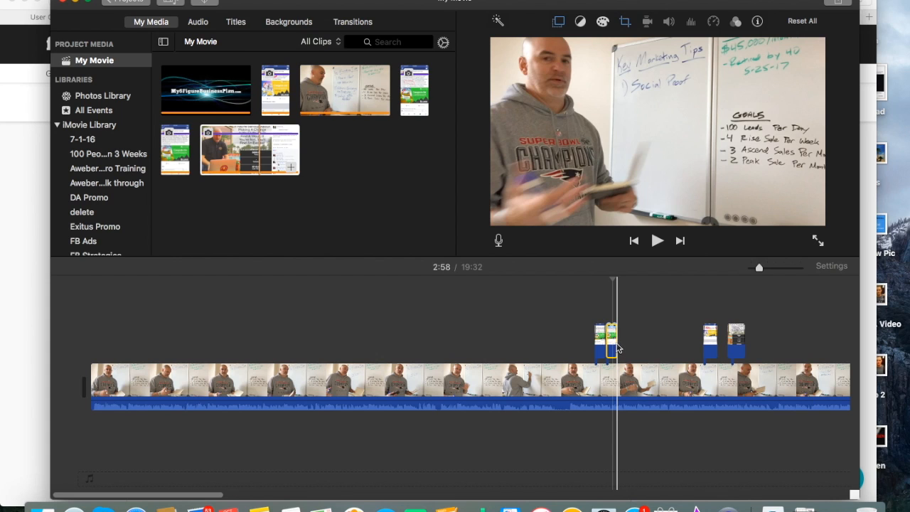
drag(620, 344, 653, 341)
click(600, 346)
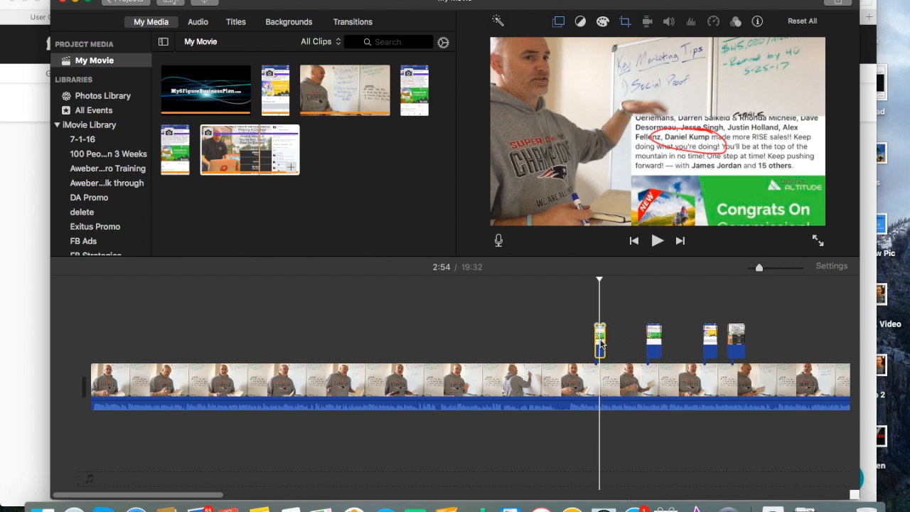
drag(604, 344, 609, 340)
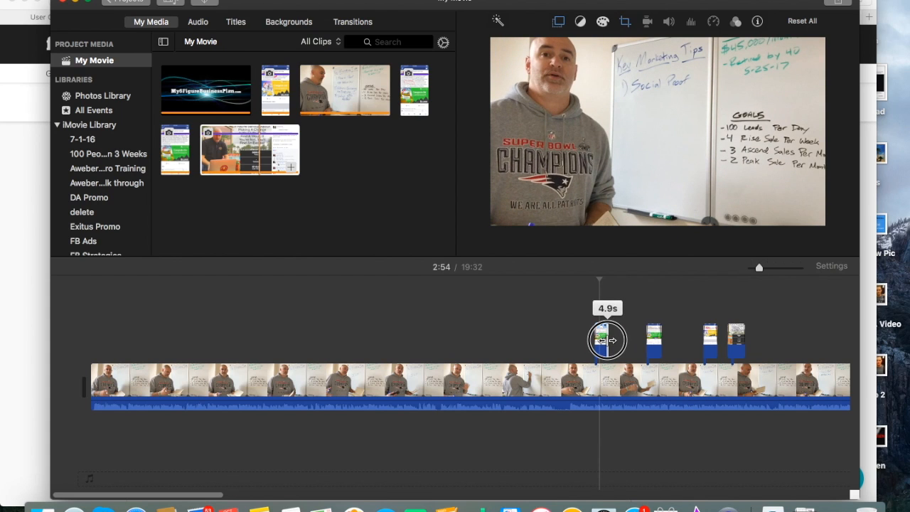
mouse_move(609, 340)
mouse_down()
mouse_move(631, 347)
mouse_move(604, 347)
mouse_up()
Step: Extend the first commission cutaway slightly at its start and line up the other three cutaways directly behind it without gaps
click(654, 346)
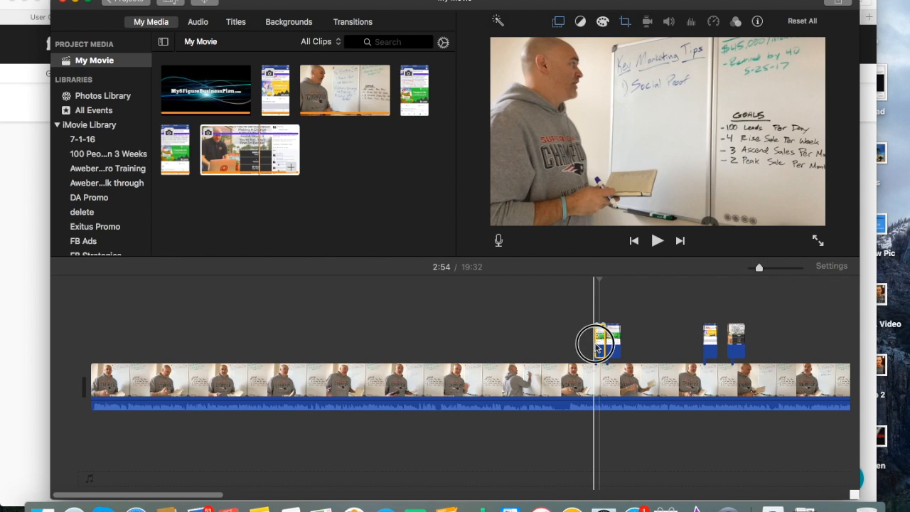
click(595, 347)
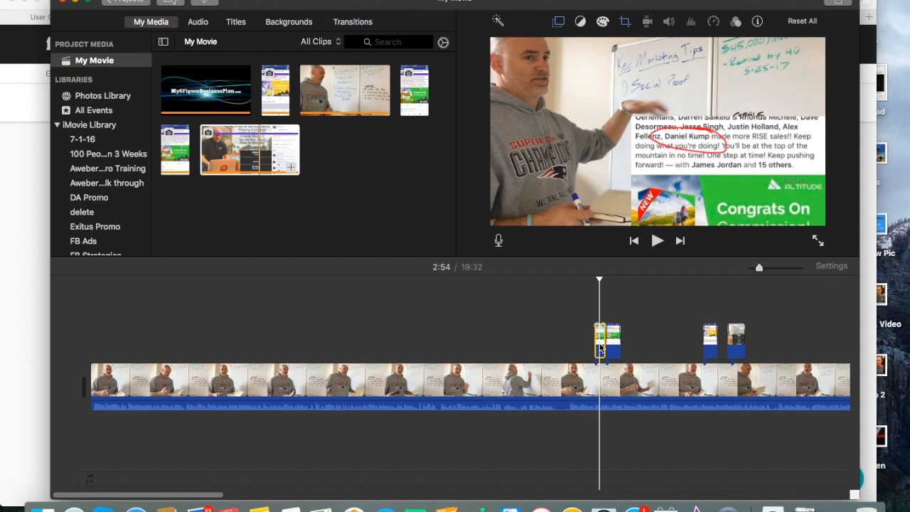
drag(588, 342, 591, 341)
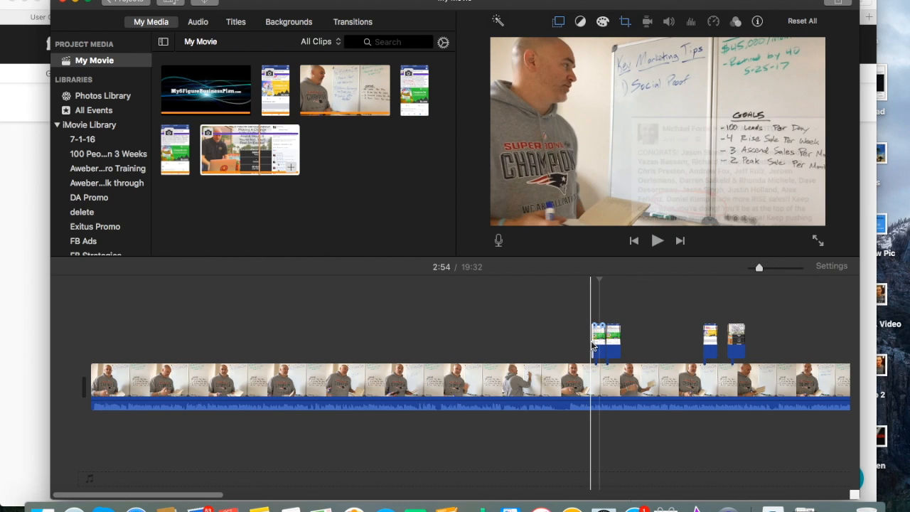
drag(708, 342, 627, 343)
drag(735, 343, 647, 350)
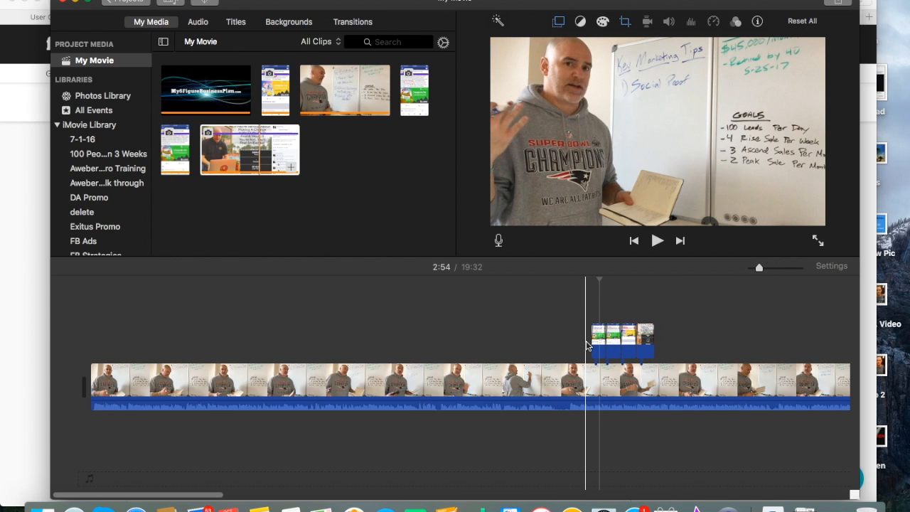
Step: Play the overlay sequence from 2:49 and stop on the Social Proof cutaway at 3:09
click(587, 345)
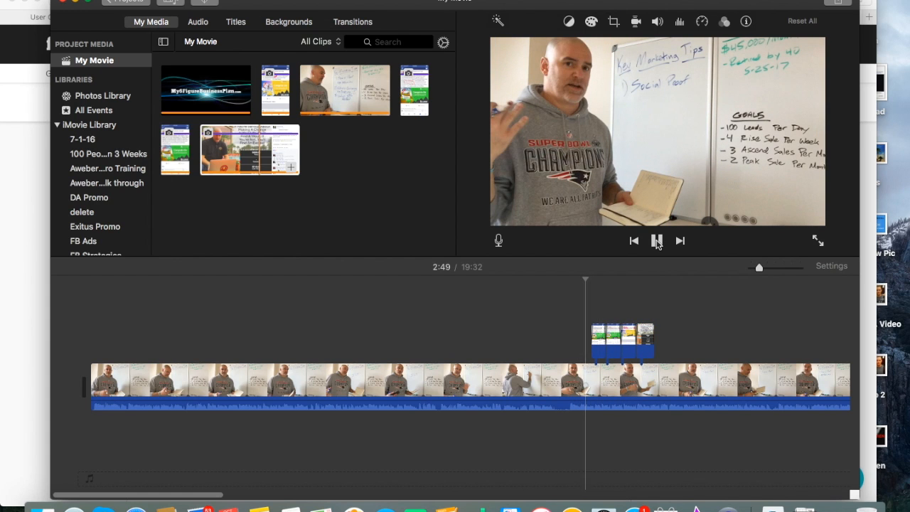
click(656, 242)
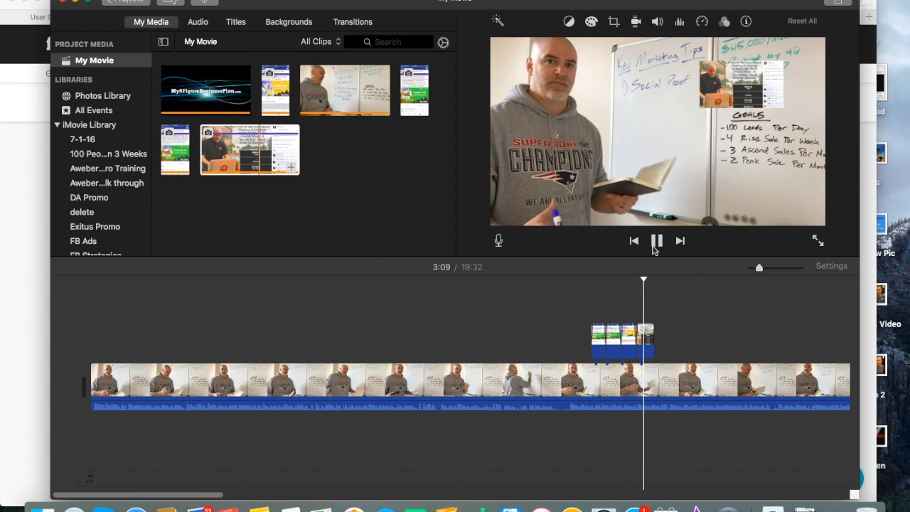
click(655, 241)
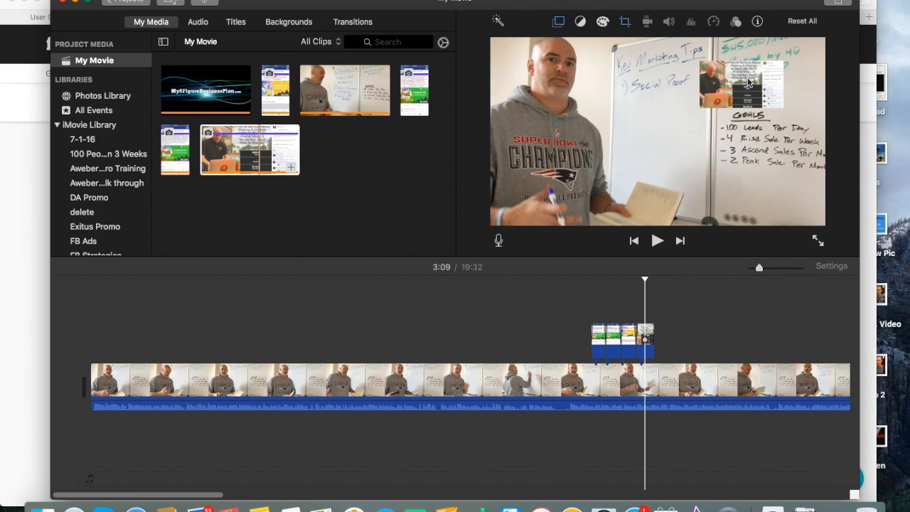
Step: Enlarge the Social Proof Picture in Picture overlay and place it in the lower-right corner of the video frame
click(558, 22)
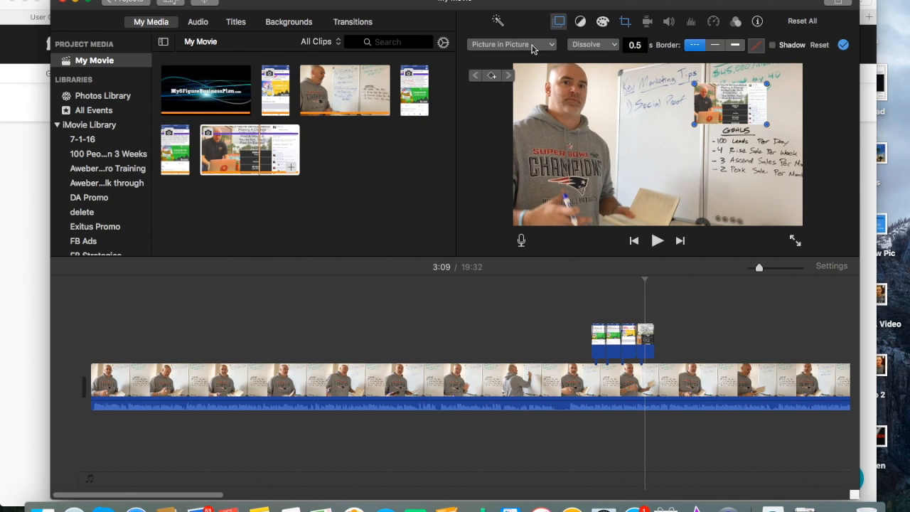
click(525, 46)
click(526, 91)
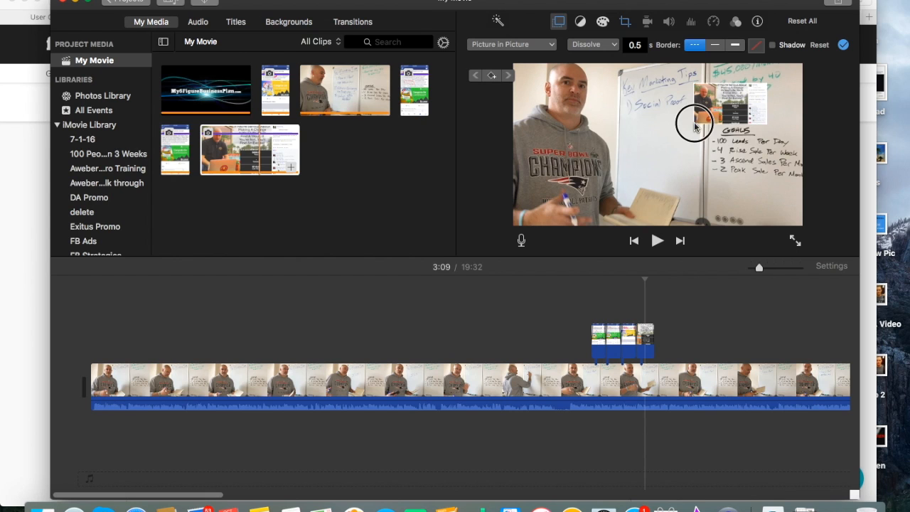
drag(694, 127, 642, 182)
drag(652, 125, 686, 165)
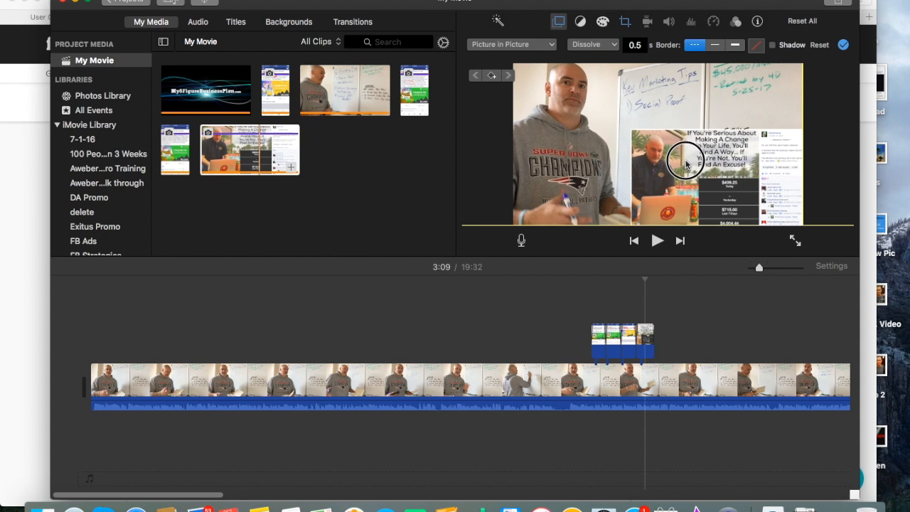
Step: Play the movie from the ASCEND cutaway at 3:04 until just past the Social Proof cutaway to review the overlay timing
click(628, 307)
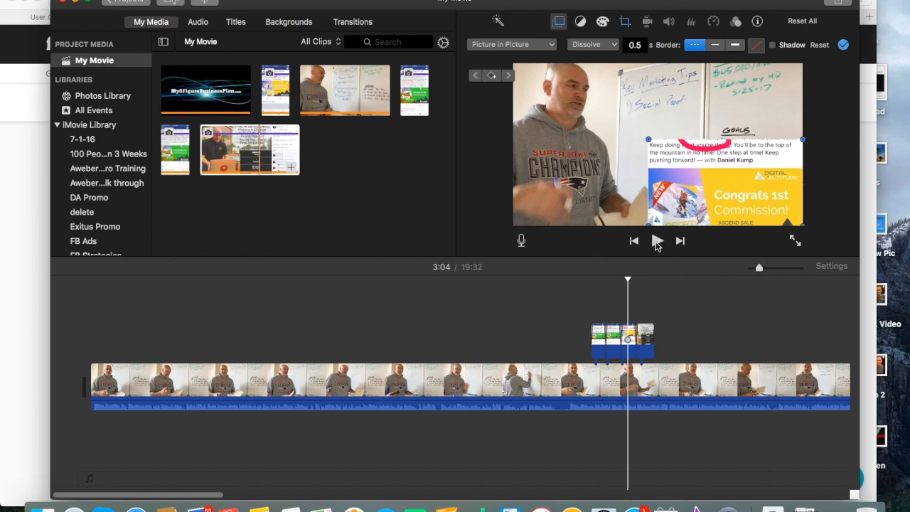
click(656, 241)
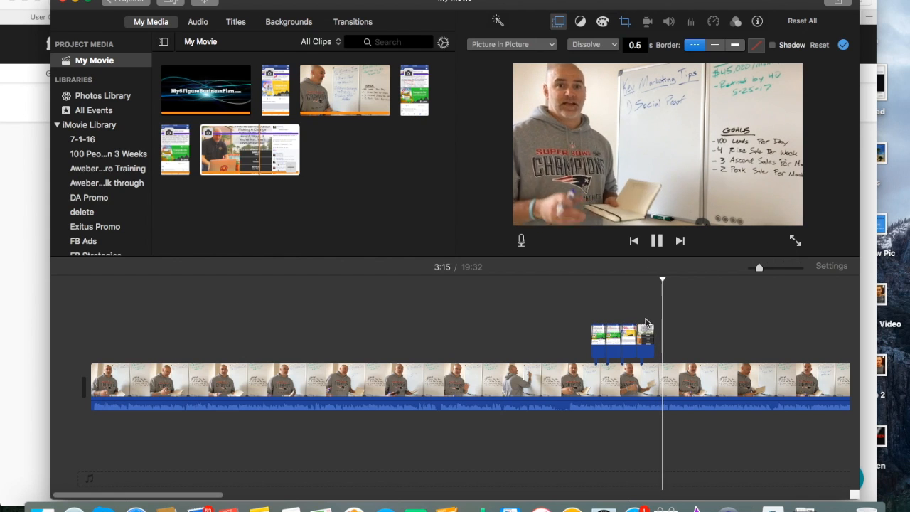
click(657, 241)
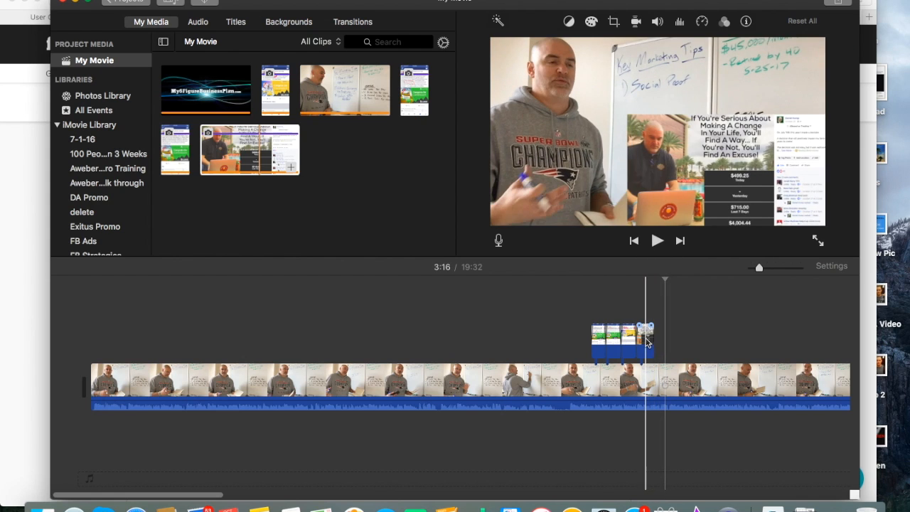
Step: Extend the Social Proof cutaway's end to about 3:16 and enlarge its Picture in Picture overlay slightly from the upper-left corner
click(649, 343)
mouse_move(654, 344)
mouse_down()
mouse_move(651, 339)
mouse_move(665, 345)
mouse_up()
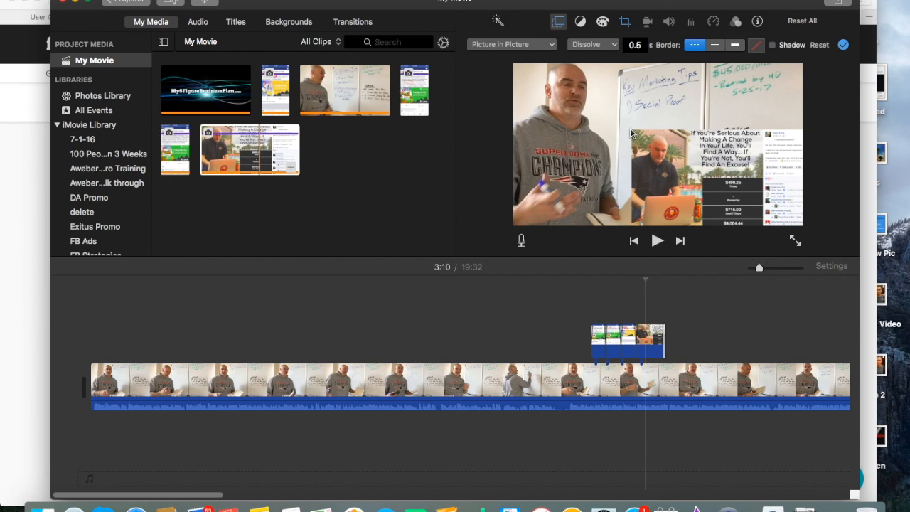
click(537, 45)
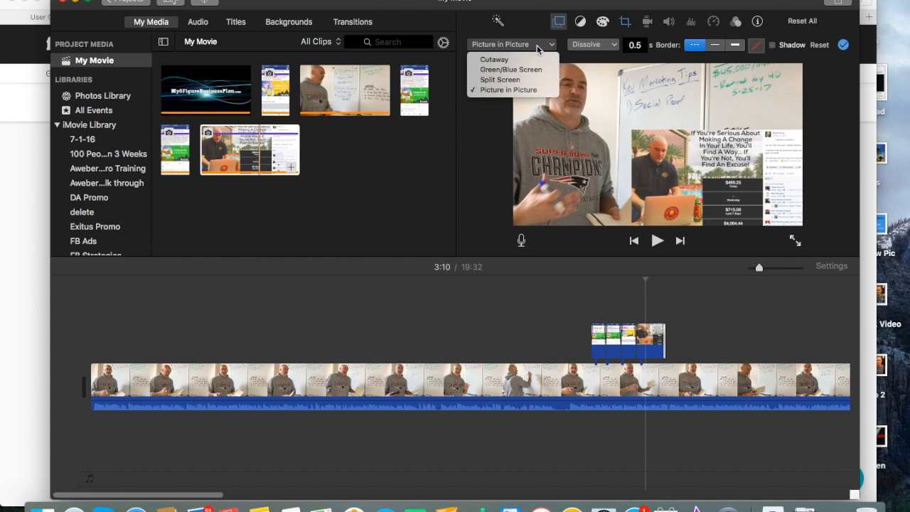
click(540, 90)
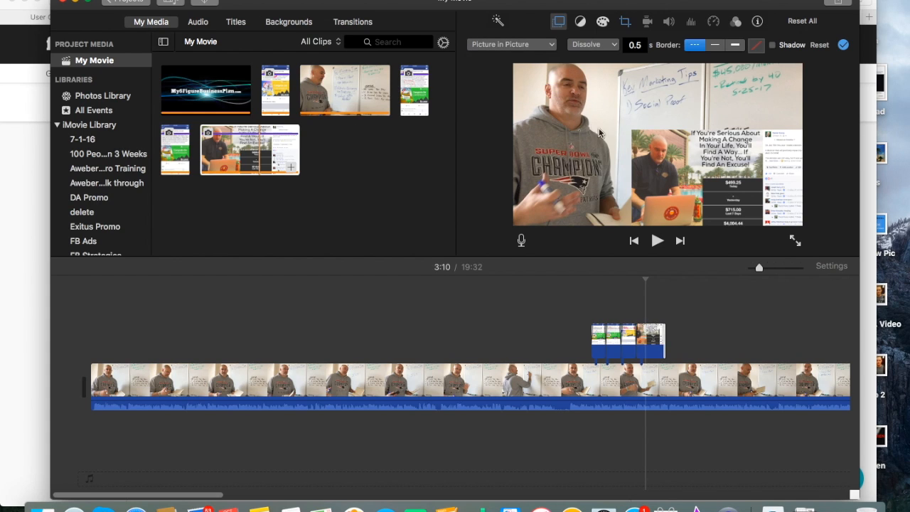
click(653, 352)
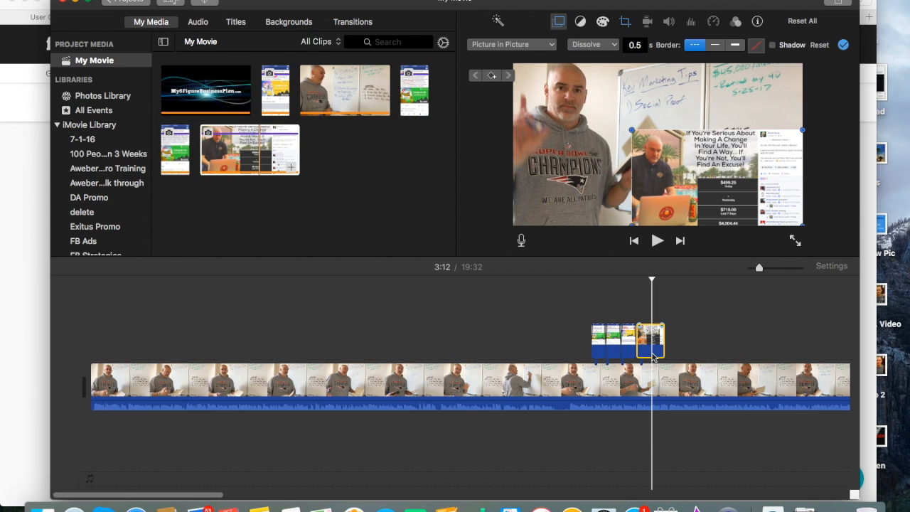
drag(630, 128, 611, 114)
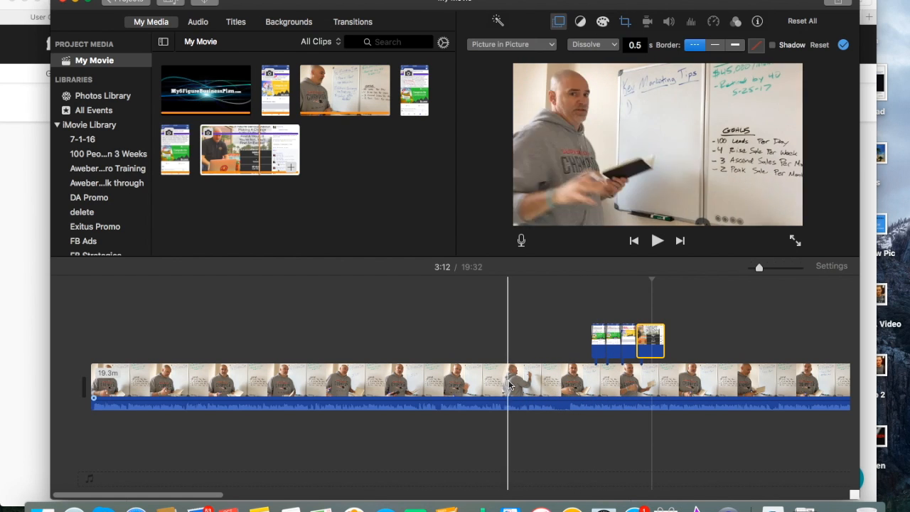
Step: Add a Pop-up Lower Third title to the whiteboard clip at 2:40, where the first tip is being written
click(559, 391)
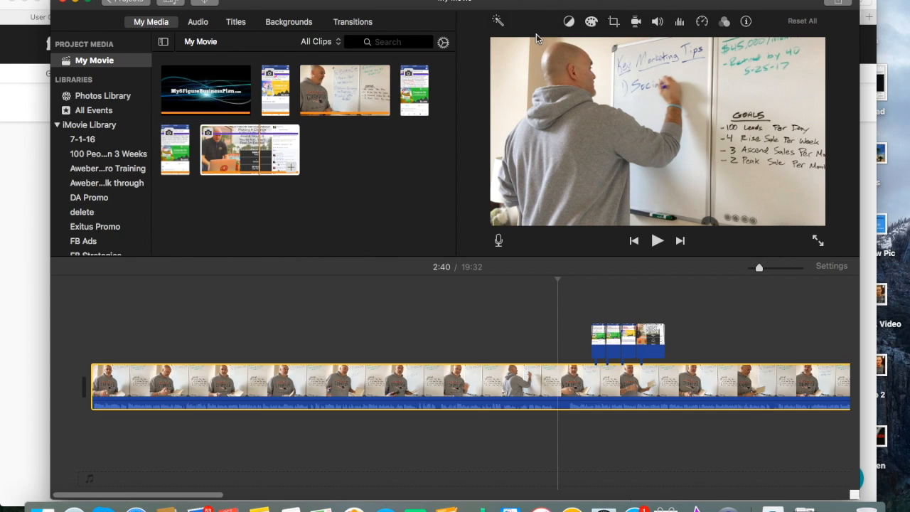
click(236, 22)
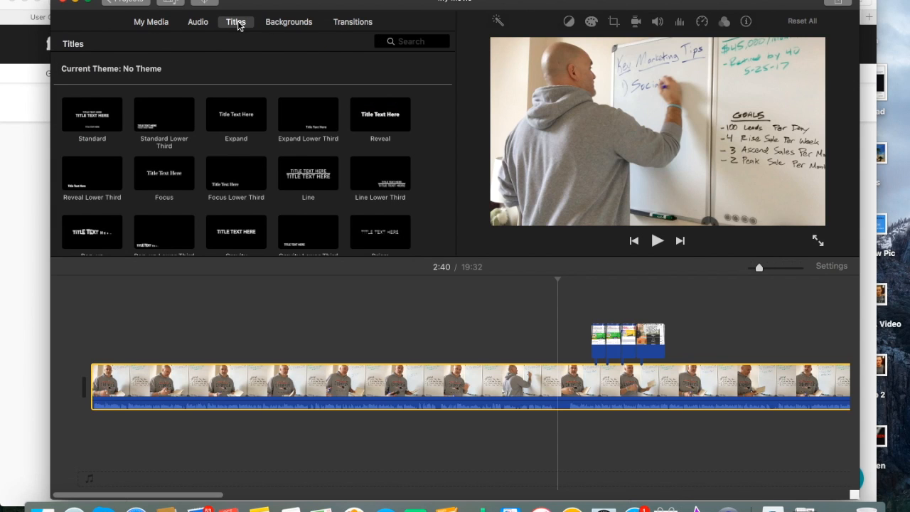
scroll(414, 183, down, 3)
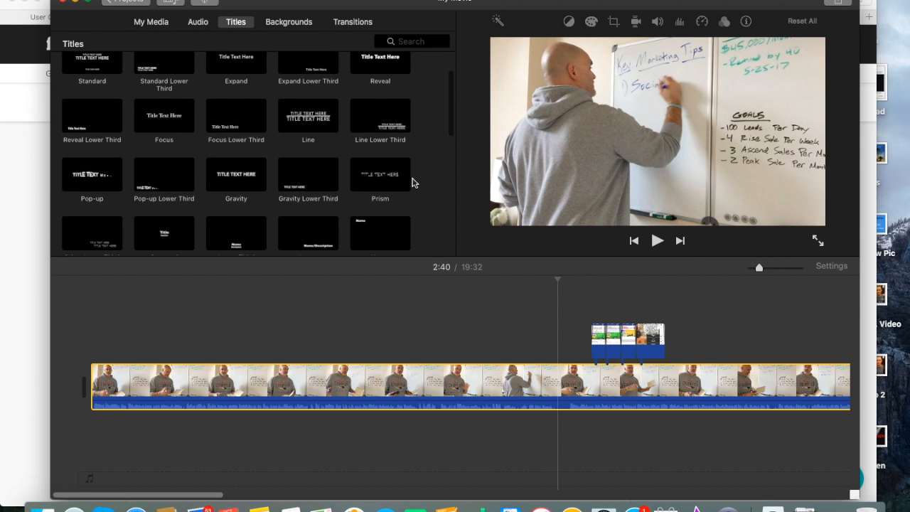
scroll(280, 153, up, 2)
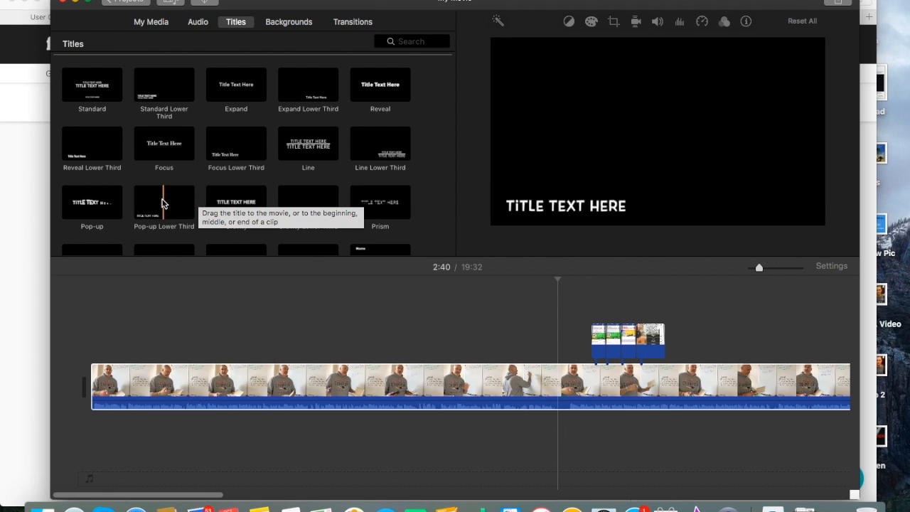
click(163, 203)
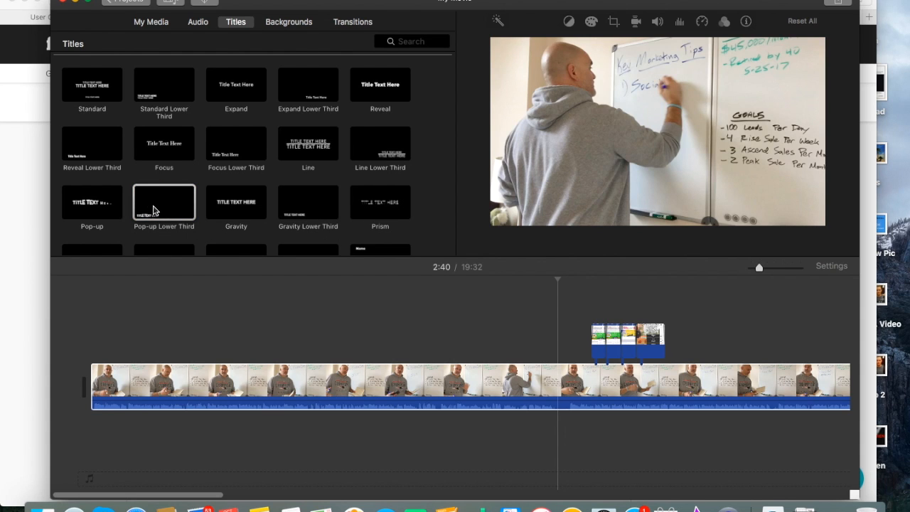
double_click(157, 208)
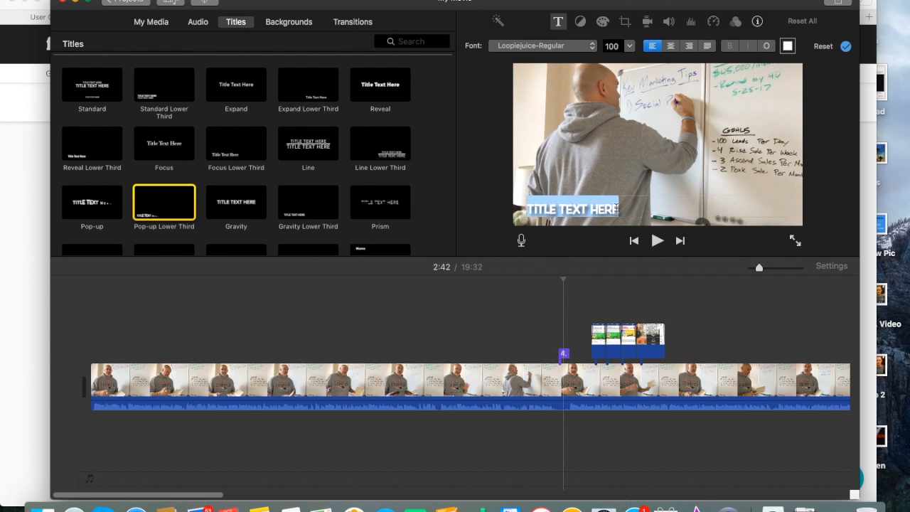
Step: Replace the new title's placeholder text with SOCIAL PROOF and extend its duration to 11.2 s, up to the first overlay
key(BackSpace)
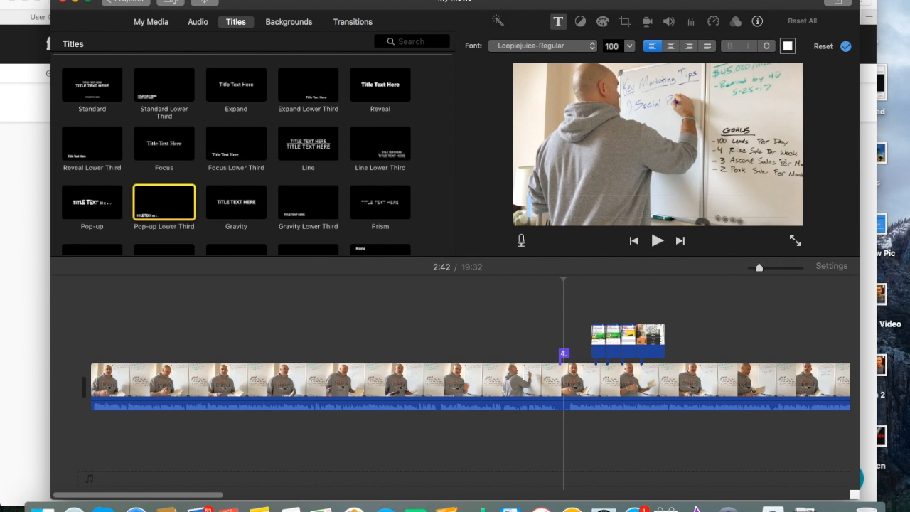
text(SOCIAL PROOF)
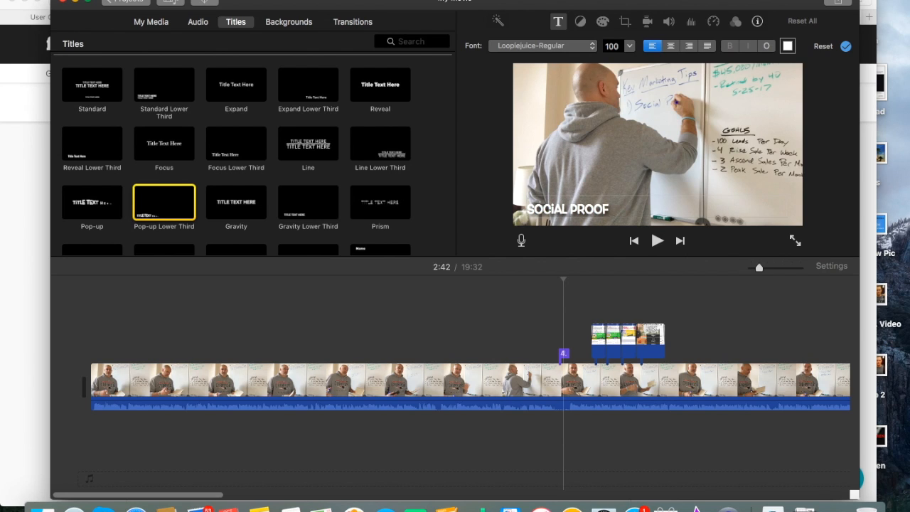
key(Return)
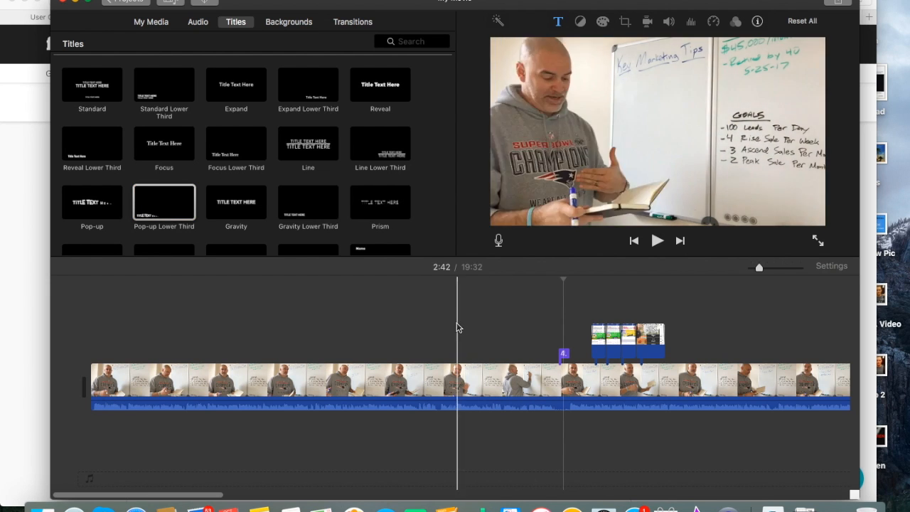
click(564, 354)
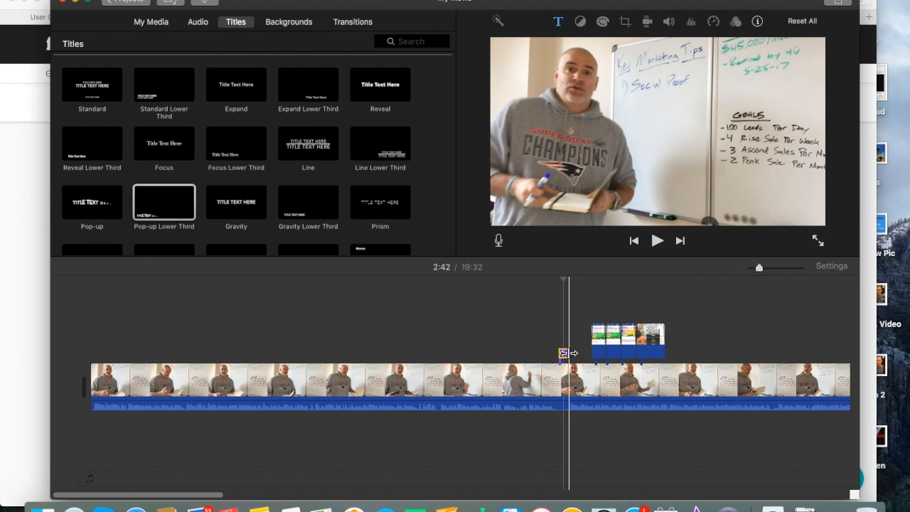
drag(567, 352, 590, 353)
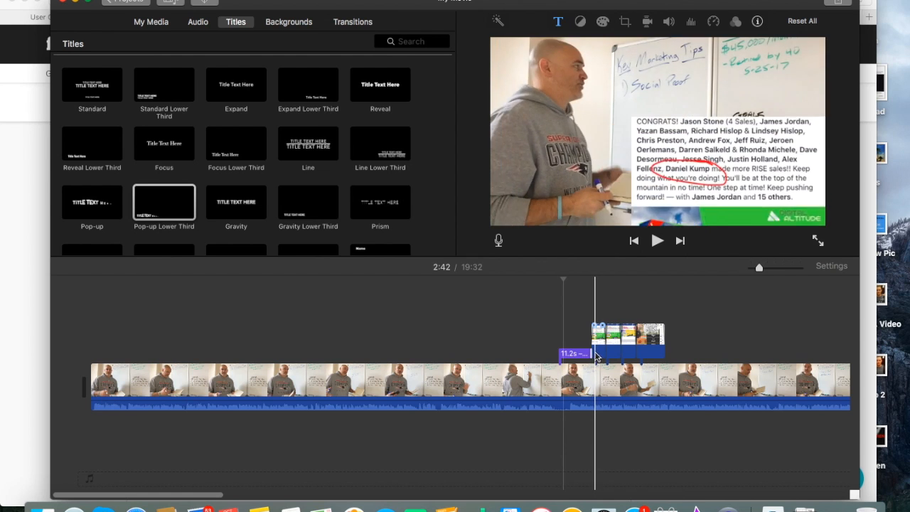
Step: Try to extend the SOCIAL PROOF title past the start of the first picture-in-picture overlay
click(594, 353)
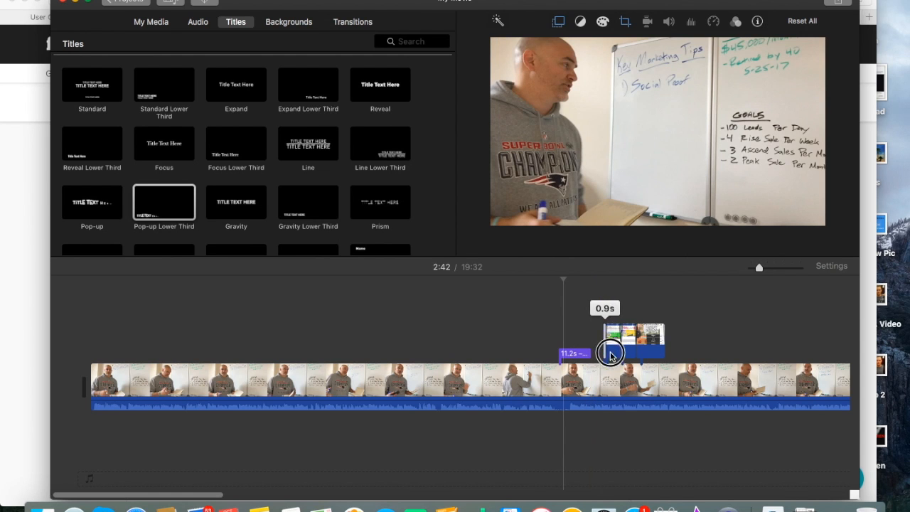
mouse_move(590, 353)
mouse_down()
mouse_move(579, 353)
mouse_move(591, 341)
mouse_up()
click(574, 337)
mouse_move(574, 337)
mouse_down()
mouse_move(573, 318)
mouse_move(575, 355)
mouse_move(573, 307)
mouse_move(571, 325)
mouse_up()
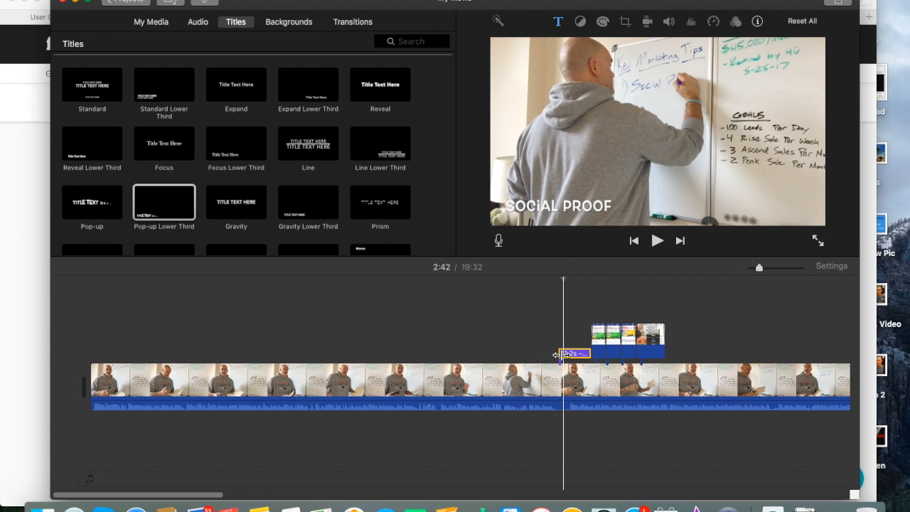
drag(590, 354, 590, 307)
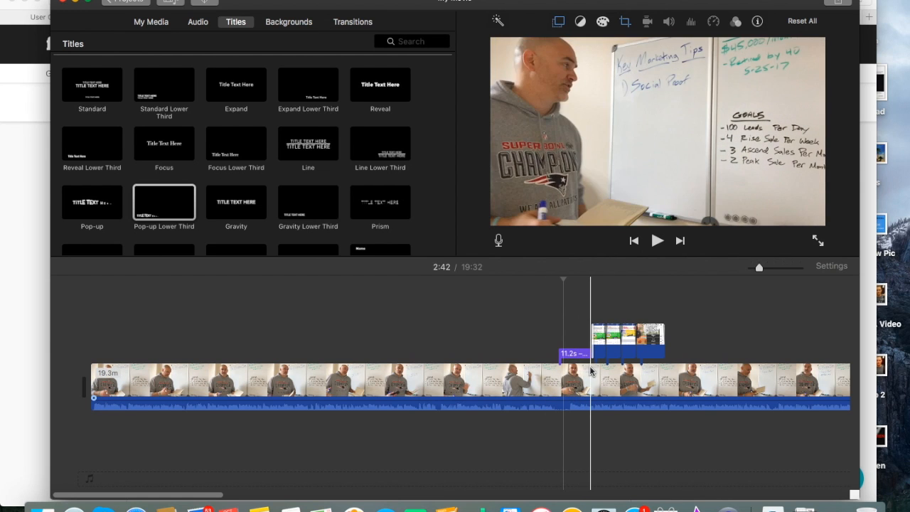
Step: Number the existing lower-third title so that it reads 1) SOCIAL PROOF
click(572, 354)
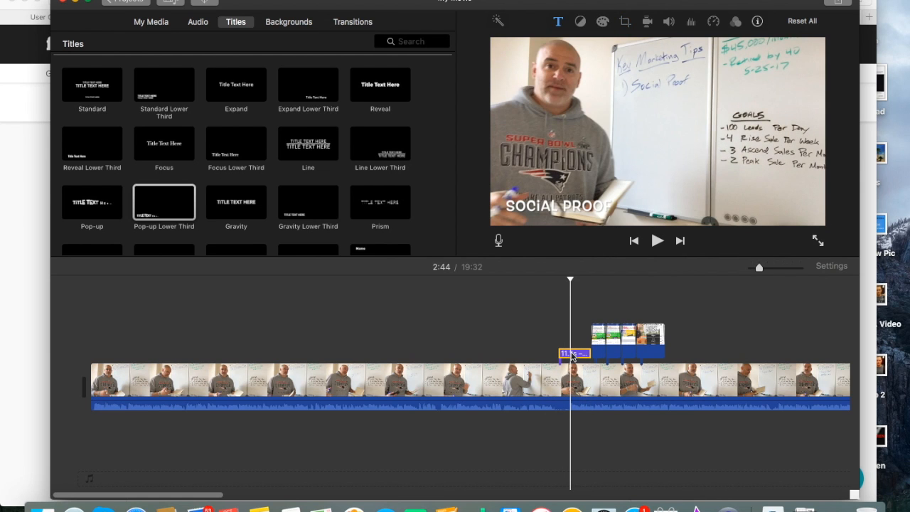
double_click(571, 205)
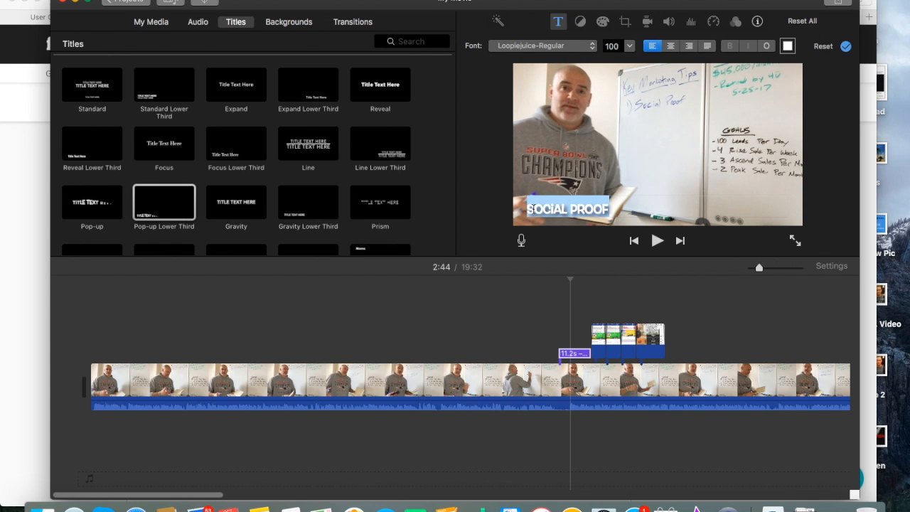
click(533, 203)
text(1))
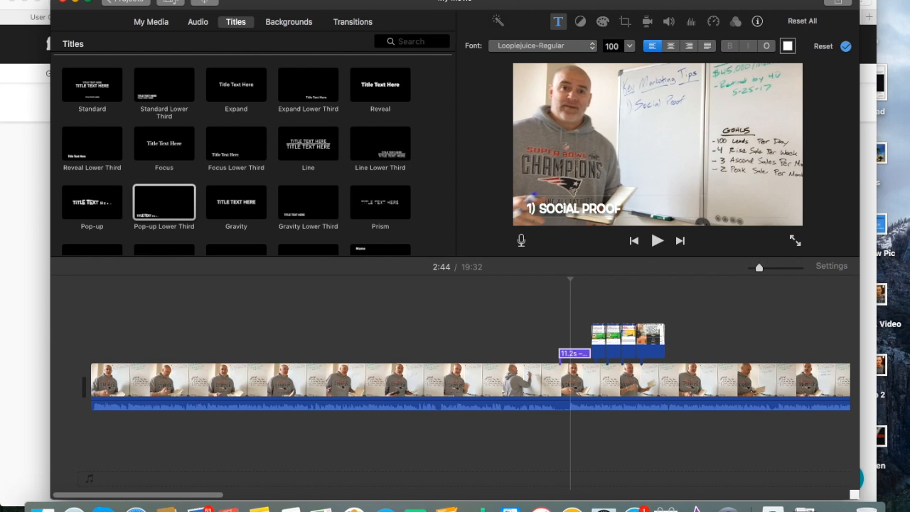
key(Return)
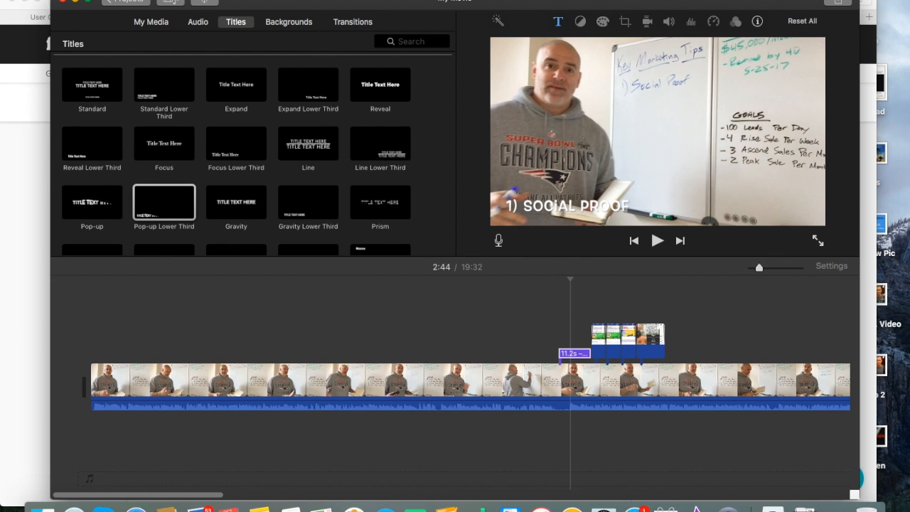
click(578, 354)
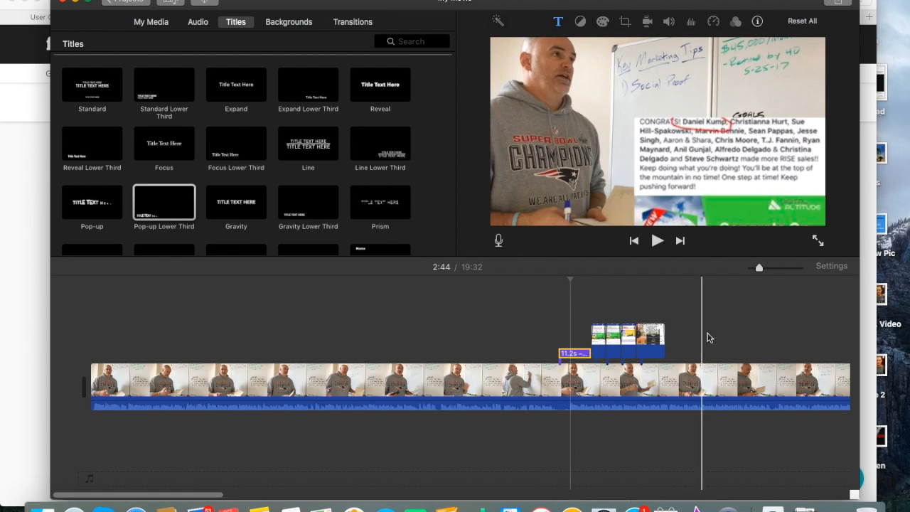
Step: Add a Pop-up Lower Third title at 3:54 with the text --> SECURITY
scroll(726, 331, right, 2)
scroll(726, 334, right, 15)
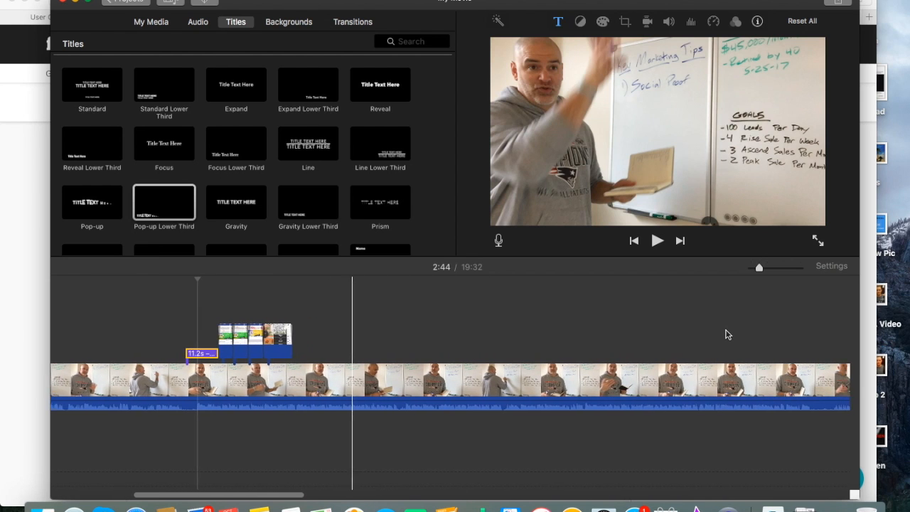
click(381, 395)
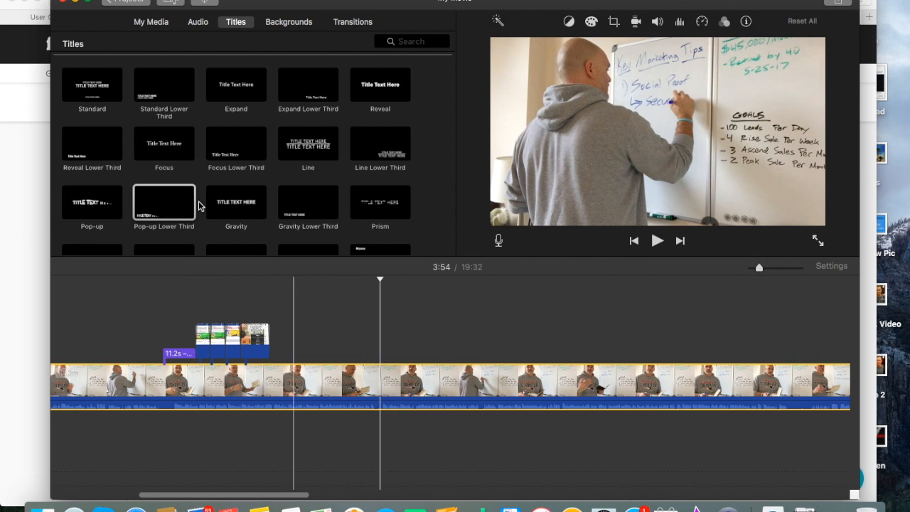
double_click(153, 200)
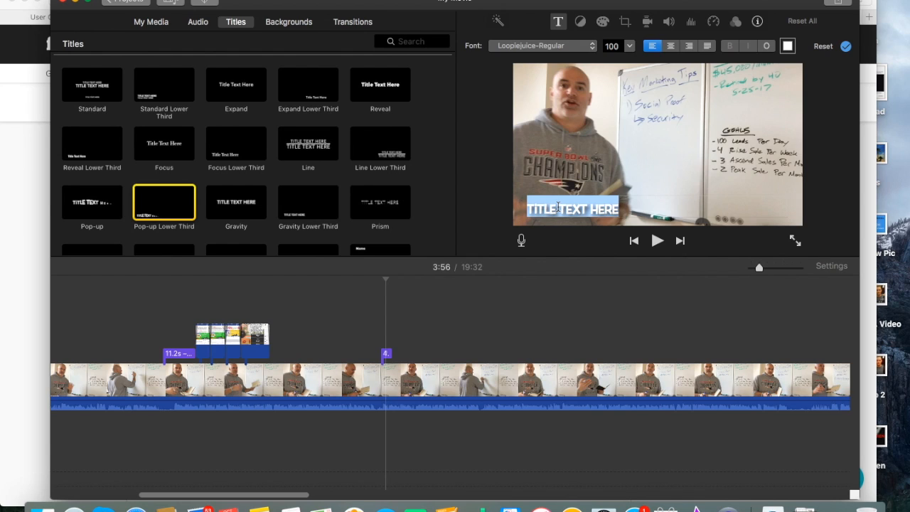
text(SECURITY)
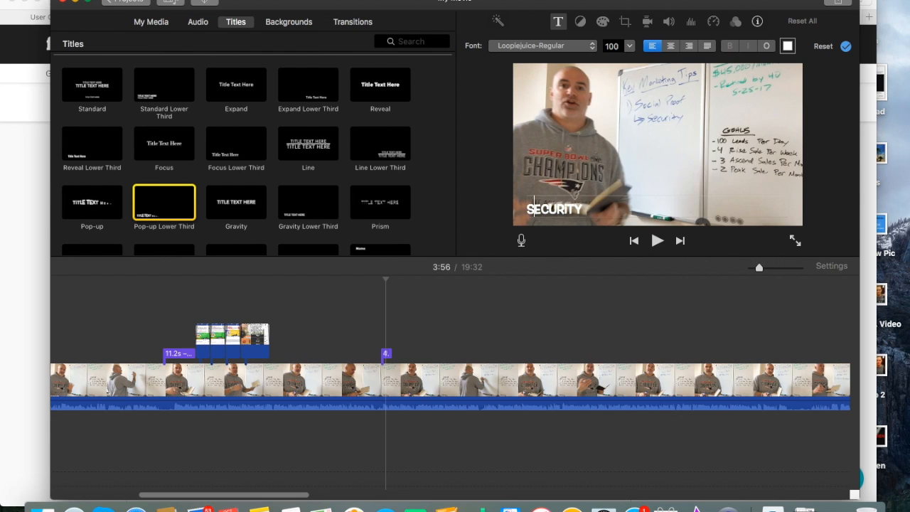
text(--)
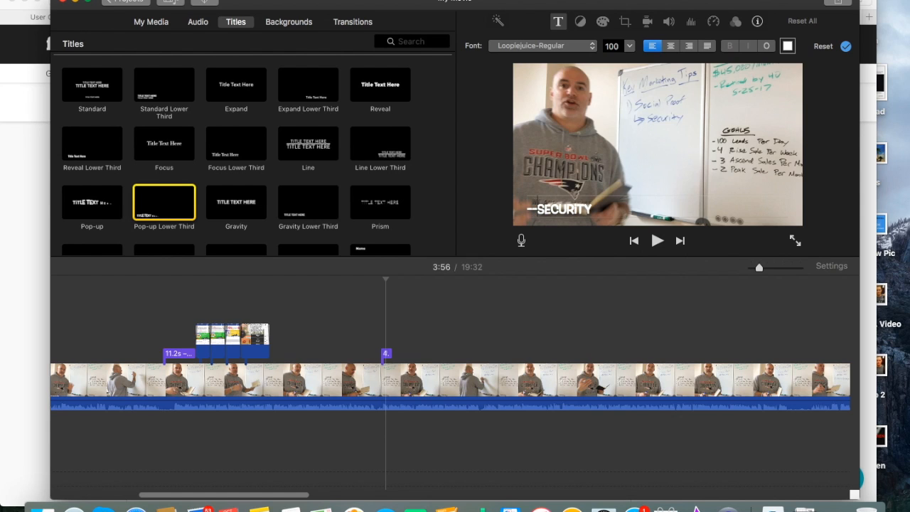
text(>)
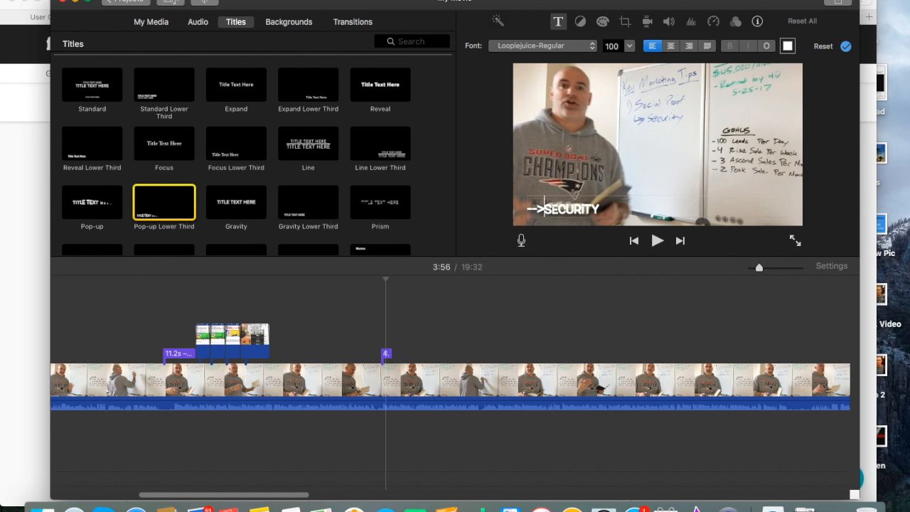
key(Return)
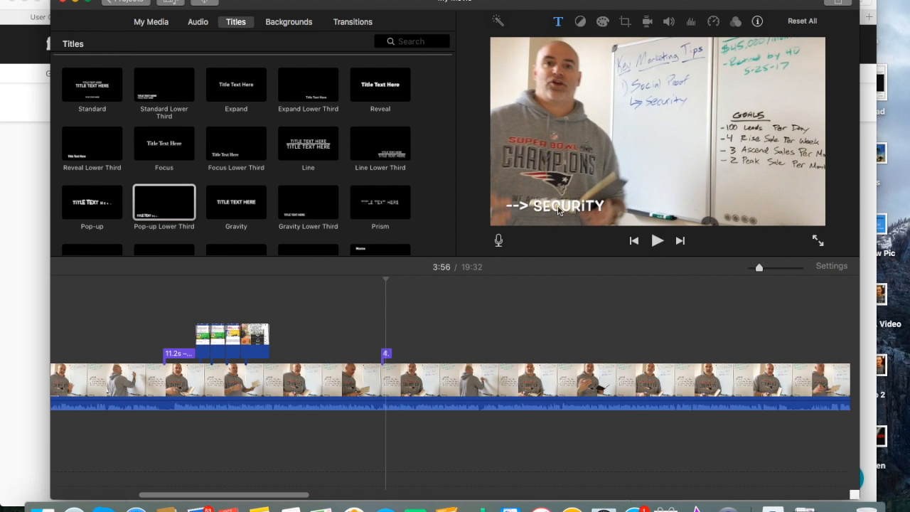
Step: Extend the --> SECURITY title's duration to 15.0 s
click(385, 353)
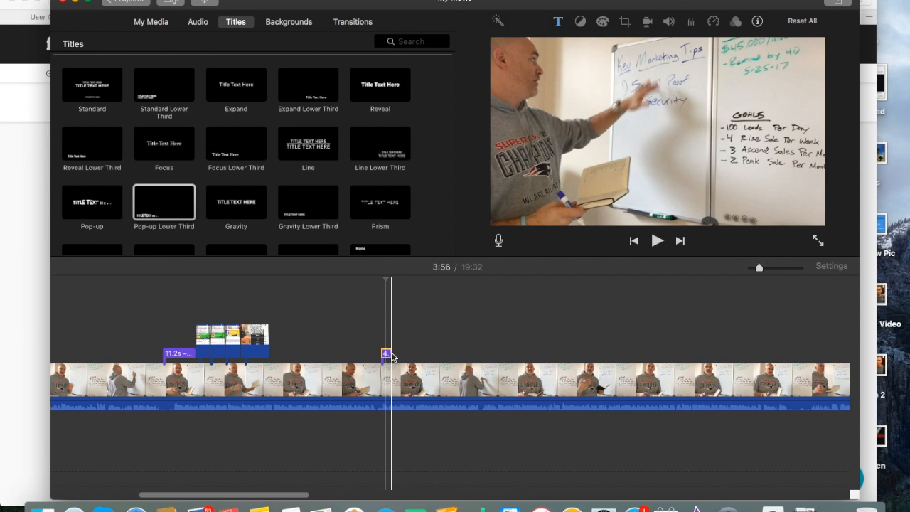
drag(387, 354, 422, 354)
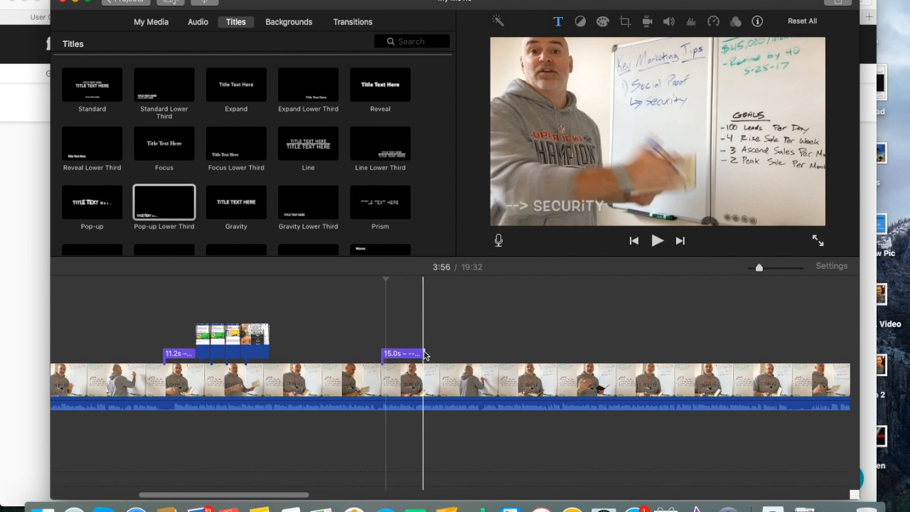
click(463, 328)
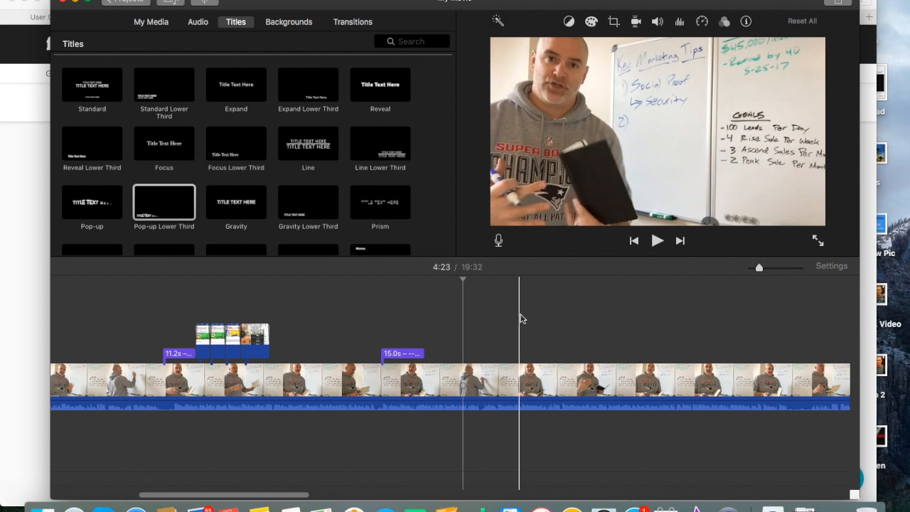
Step: Add a Pop-up Lower Third title at 6:20, where the second tip is being written on the whiteboard
scroll(521, 319, right, 5)
scroll(521, 318, right, 2)
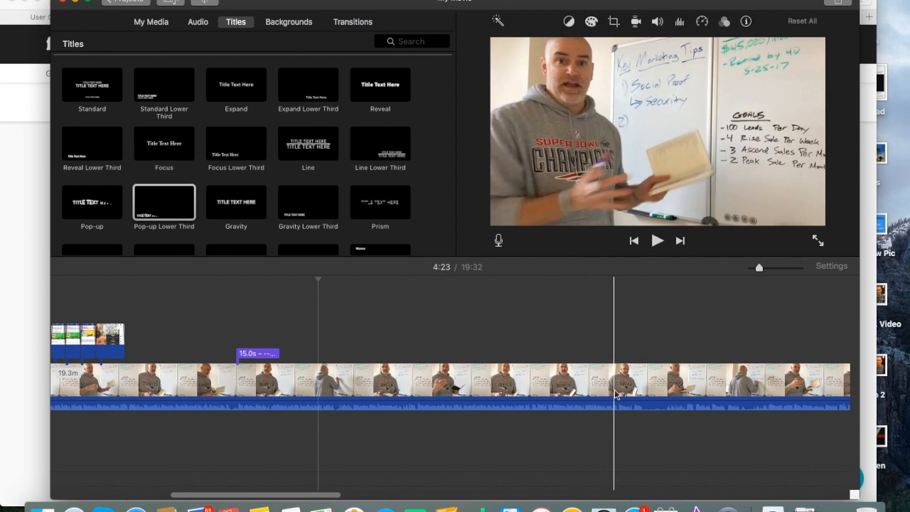
click(661, 391)
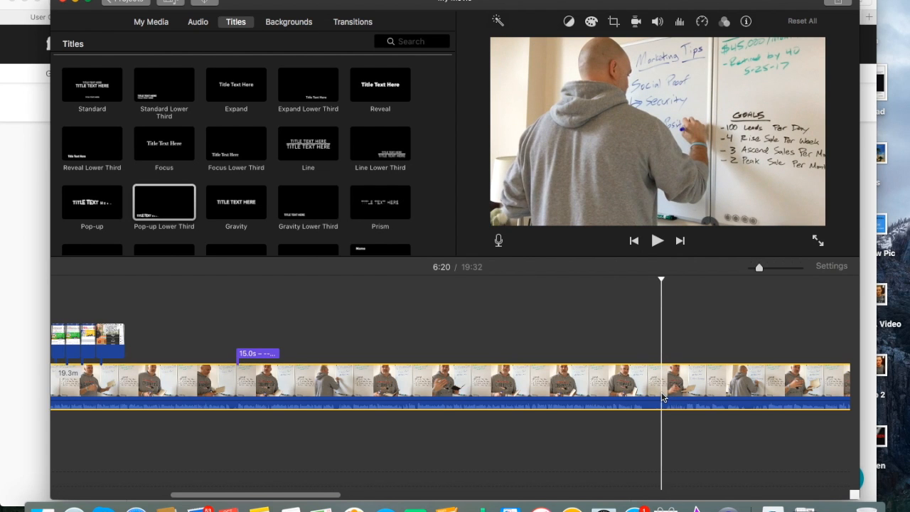
click(170, 211)
double_click(169, 211)
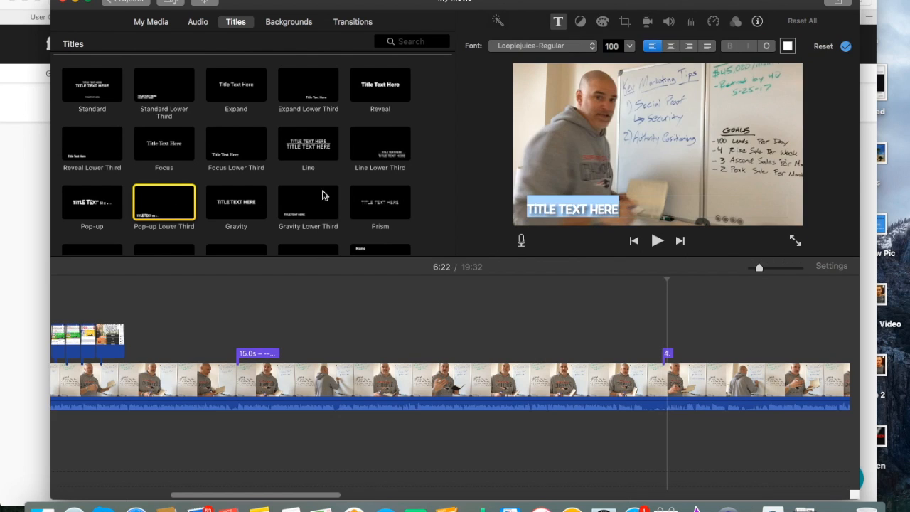
Step: Replace the new title's placeholder text with 2) AUTHORITY POSITIONING and extend its duration to 15.7 s
double_click(562, 209)
key(BackSpace)
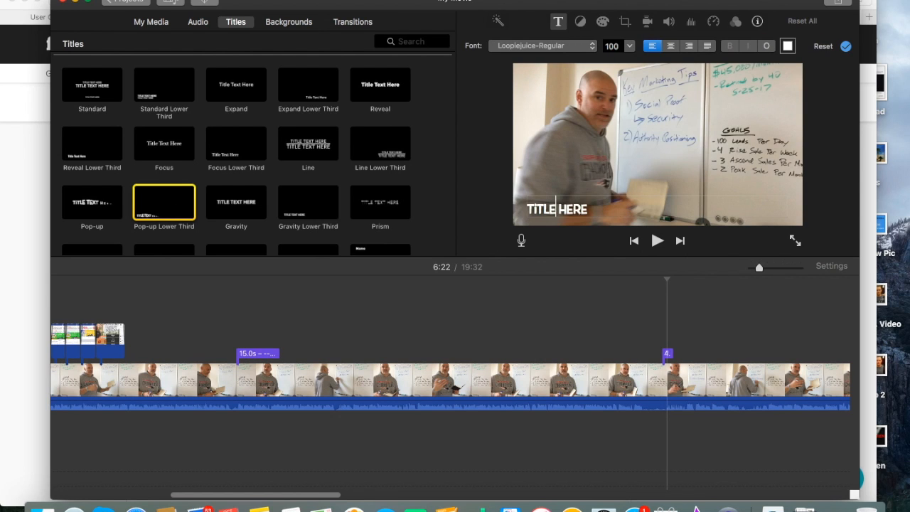
key(BackSpace)
key(BackSpace)
key(BackSpace)
key(BackSpace)
key(BackSpace)
key(BackSpace)
key(BackSpace)
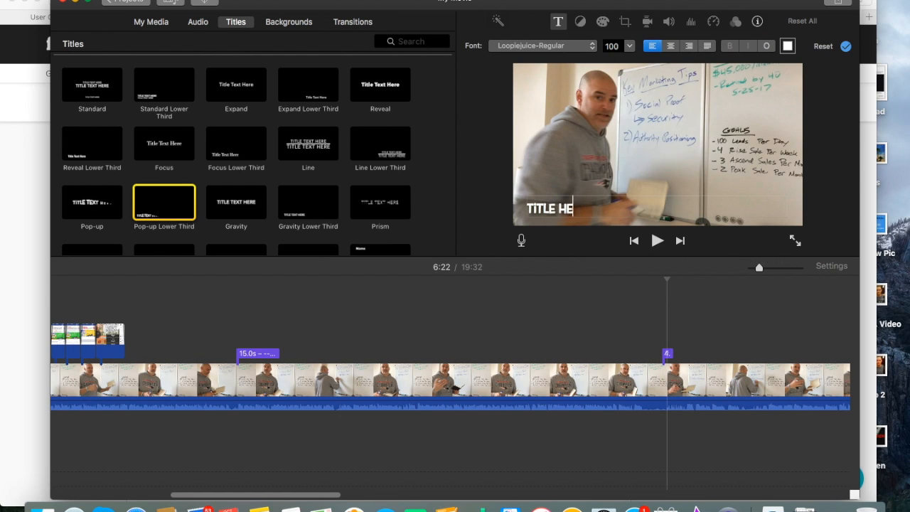
key(BackSpace)
text(AUTHORITY)
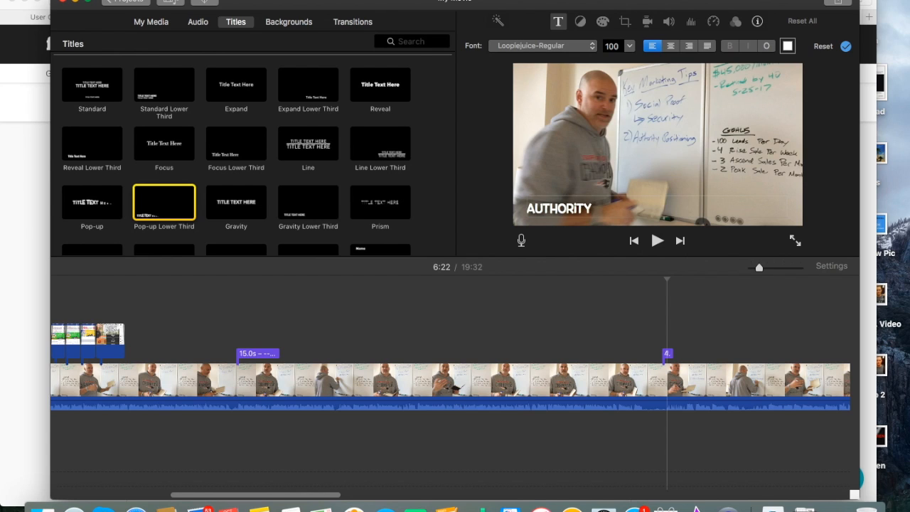
text( POSITIONING)
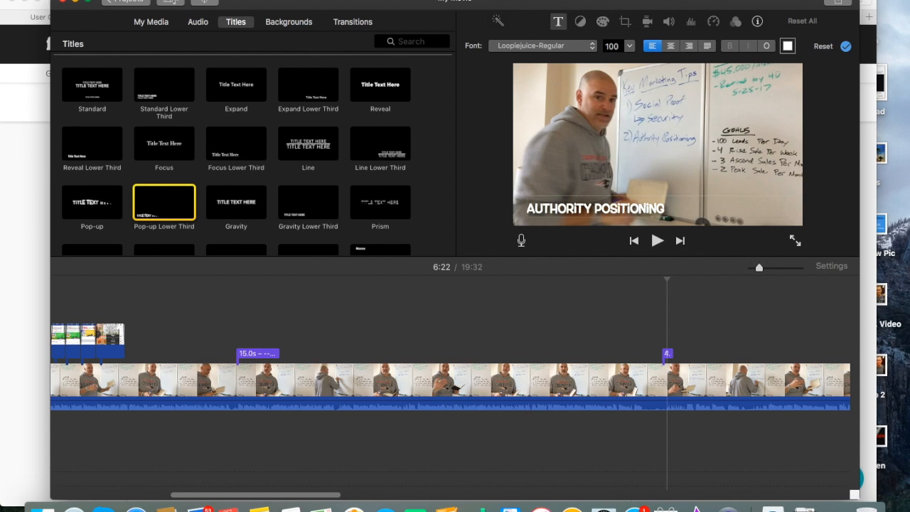
text(2))
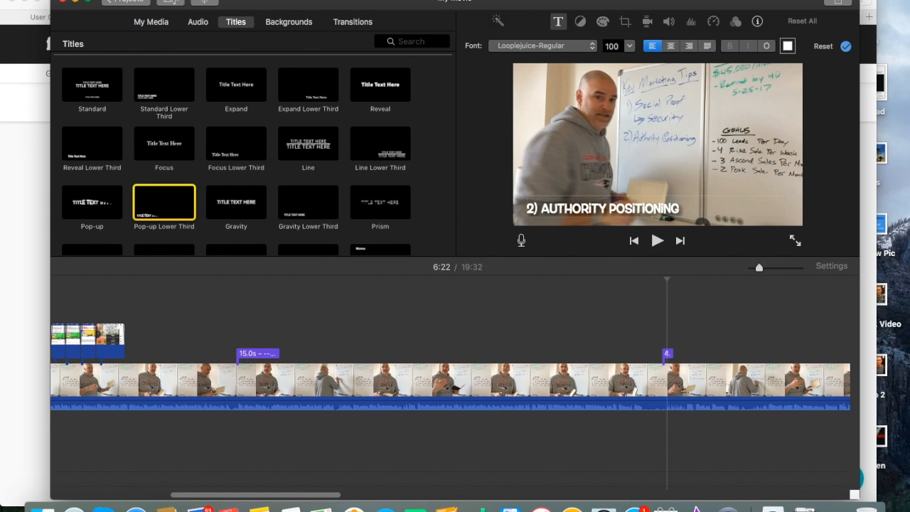
key(Return)
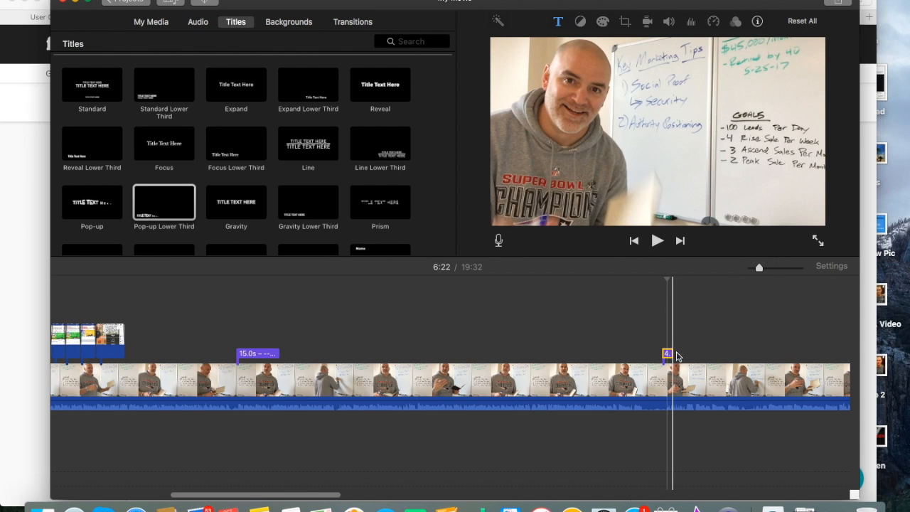
drag(672, 353, 706, 352)
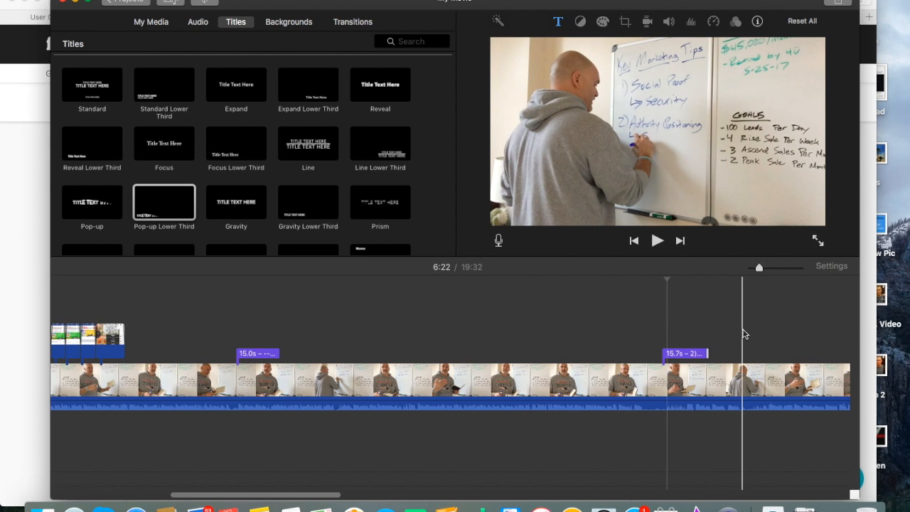
Step: Add a Pop-up Lower Third title at 6:47 with the text --> SIMPLICITY and extend its duration to 17.2 s
scroll(744, 333, right, 2)
scroll(742, 333, right, 5)
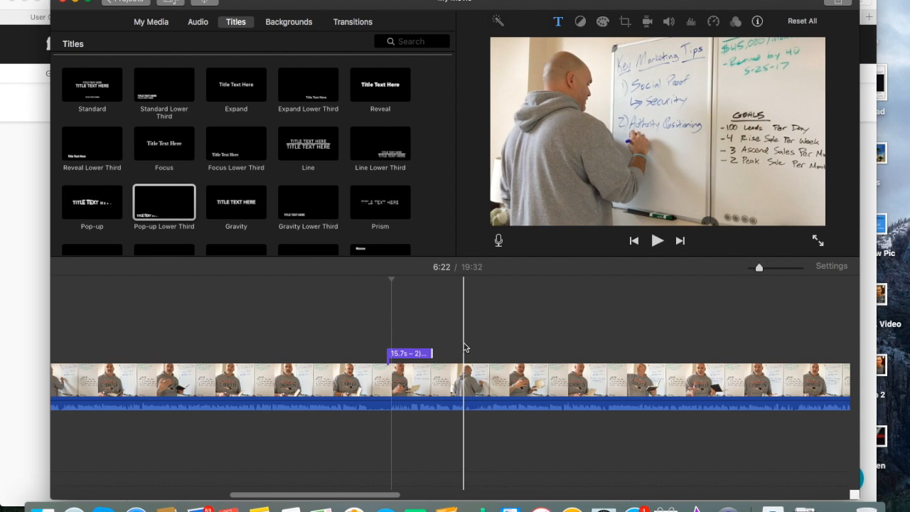
click(465, 348)
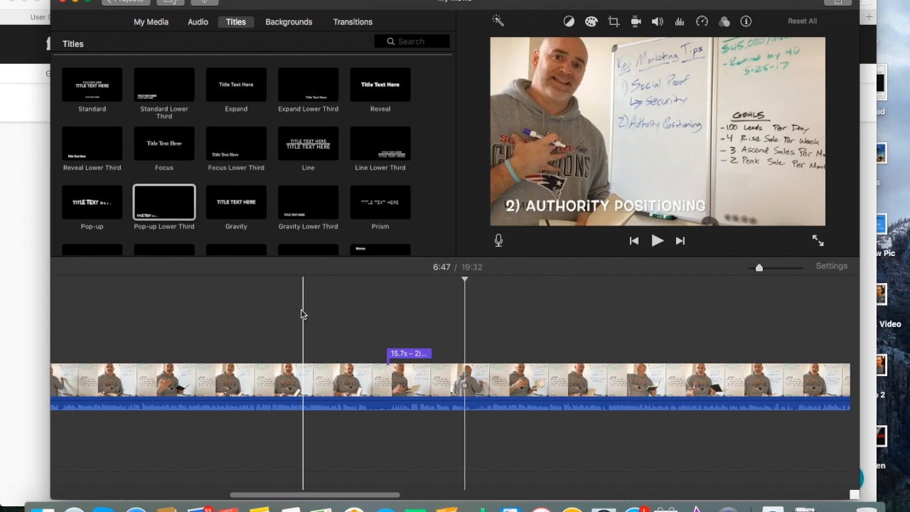
double_click(178, 205)
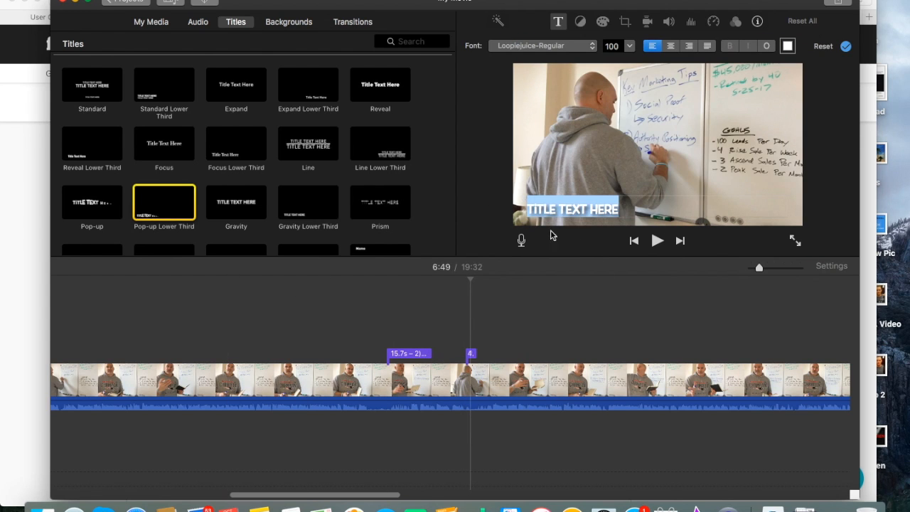
key(BackSpace)
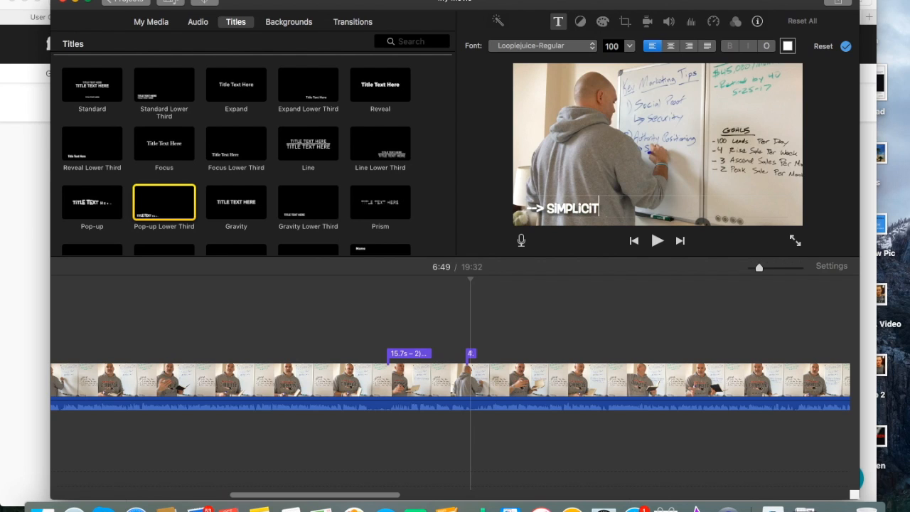
key(Return)
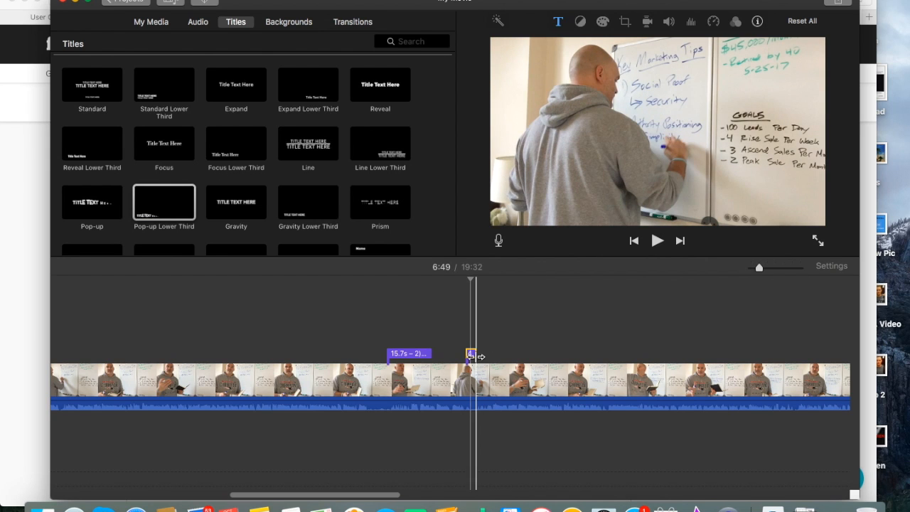
drag(475, 357, 516, 357)
Step: Add a Pop-up Lower Third title at 8:39 with the text 3) VALUE! and extend its duration to 15.7 s
scroll(554, 357, right, 5)
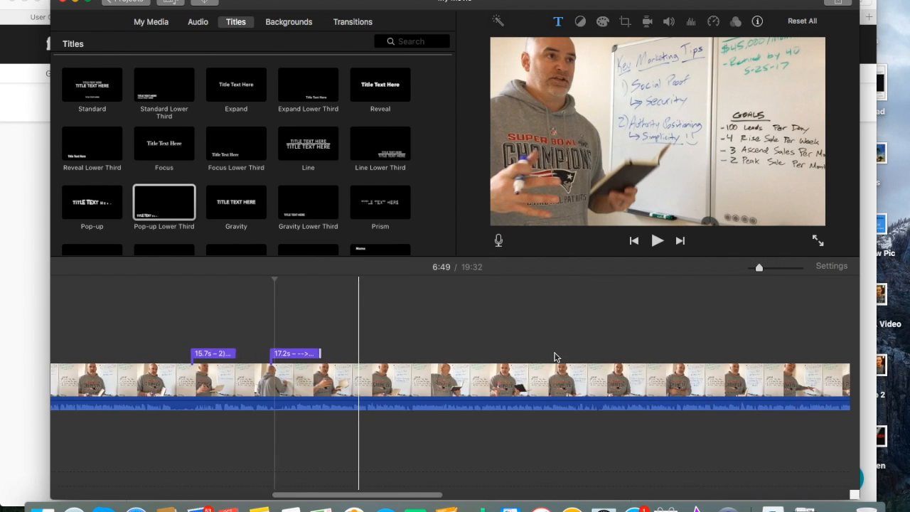
scroll(554, 357, right, 3)
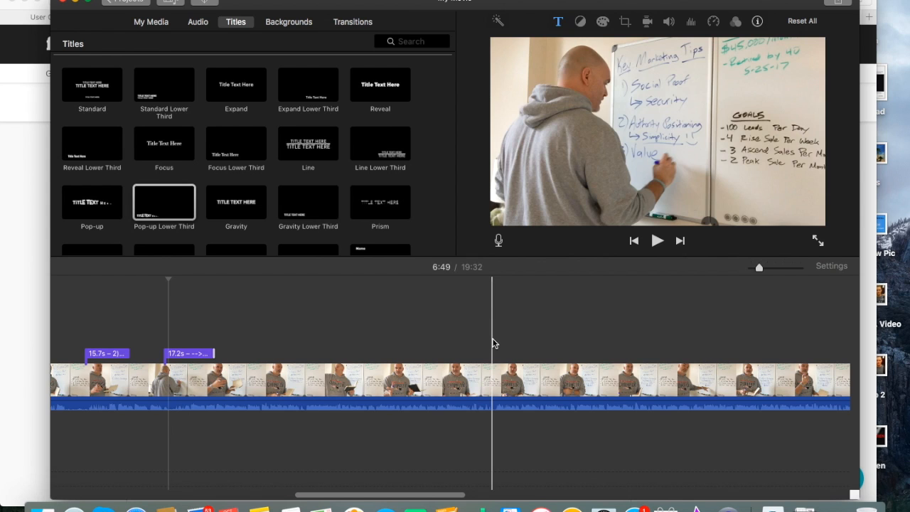
click(491, 341)
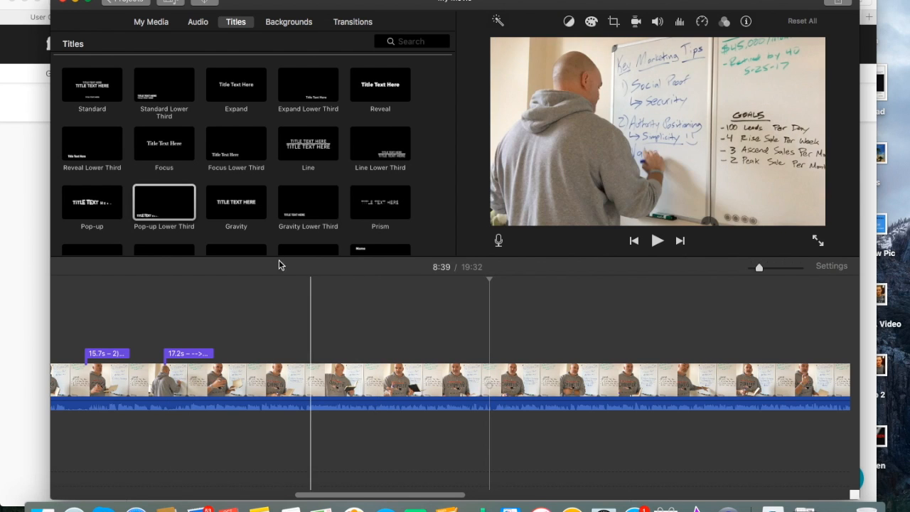
double_click(161, 200)
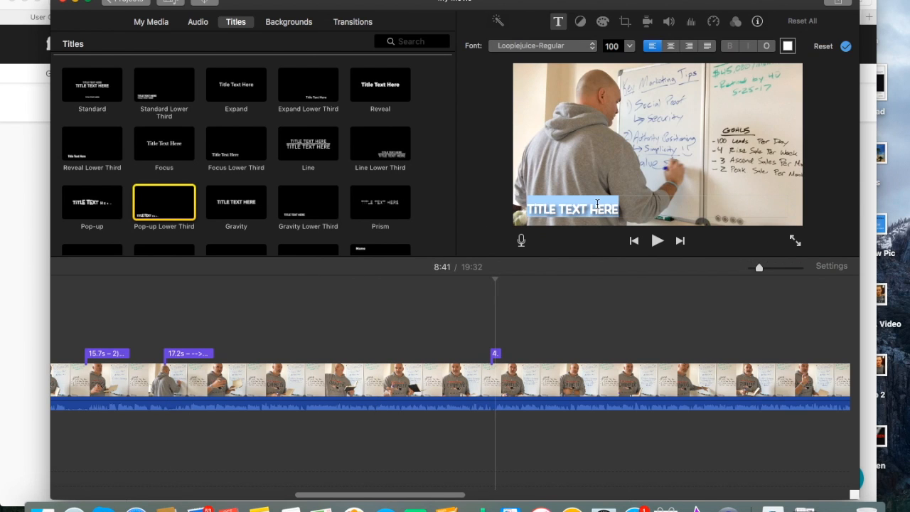
key(BackSpace)
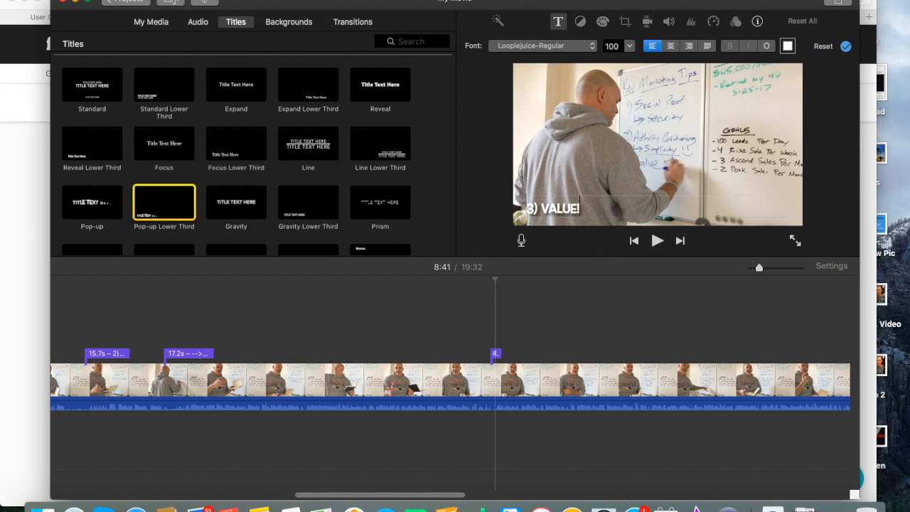
key(Return)
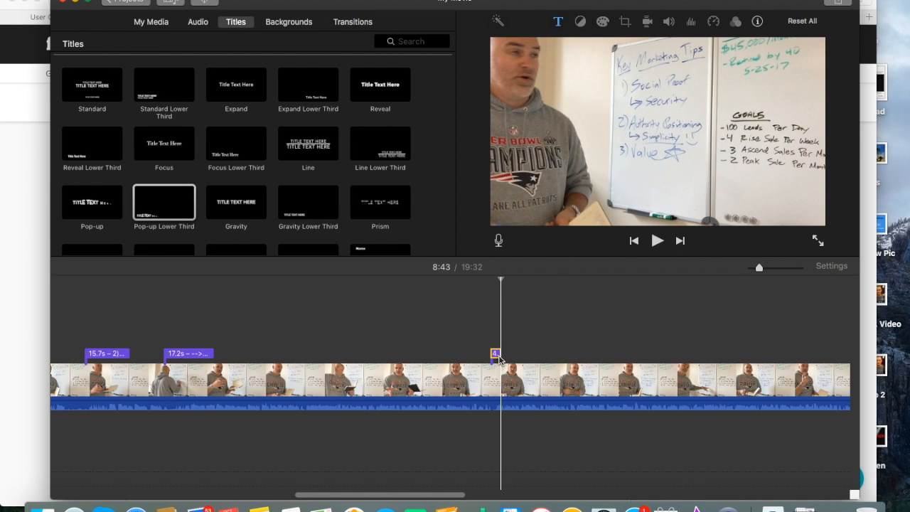
drag(496, 353, 534, 352)
Step: Add a Pop-up Lower Third title at 9:15 with the text 80/20 RULE! and extend its duration to 15.2 s
scroll(560, 317, right, 10)
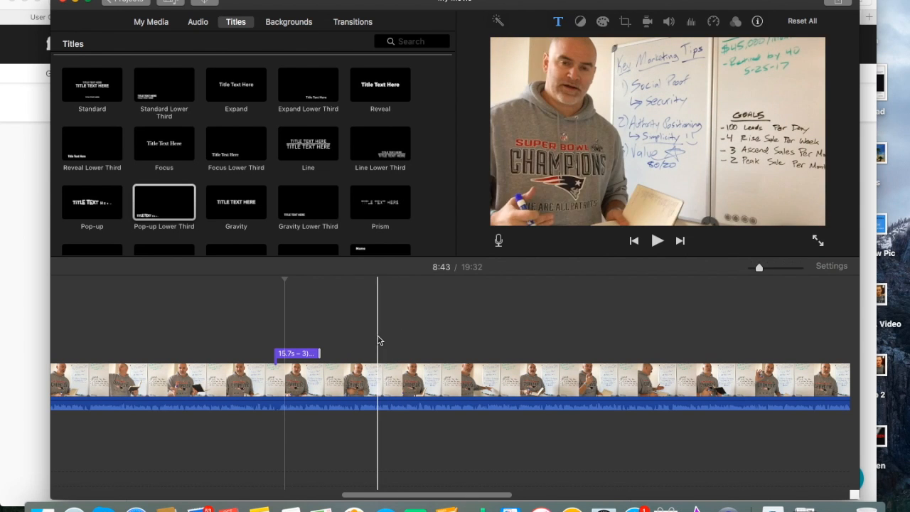
click(380, 339)
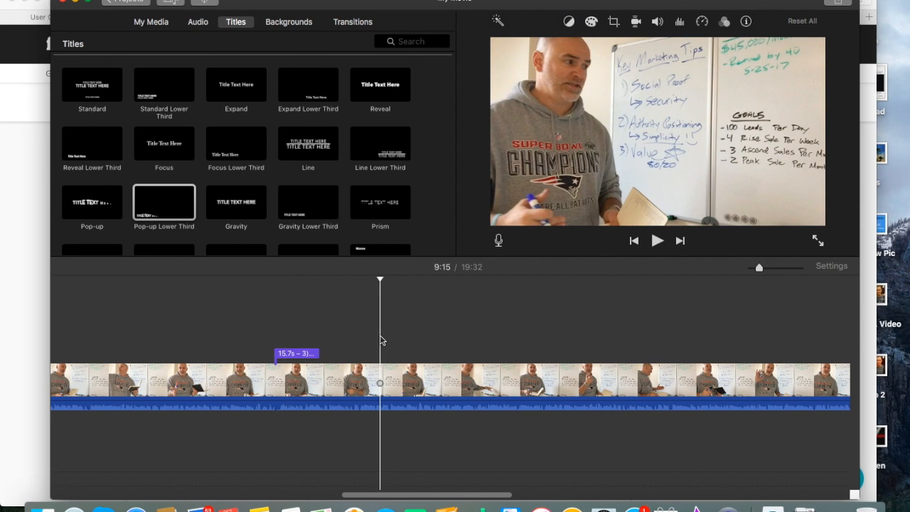
double_click(169, 205)
click(598, 204)
triple_click(598, 207)
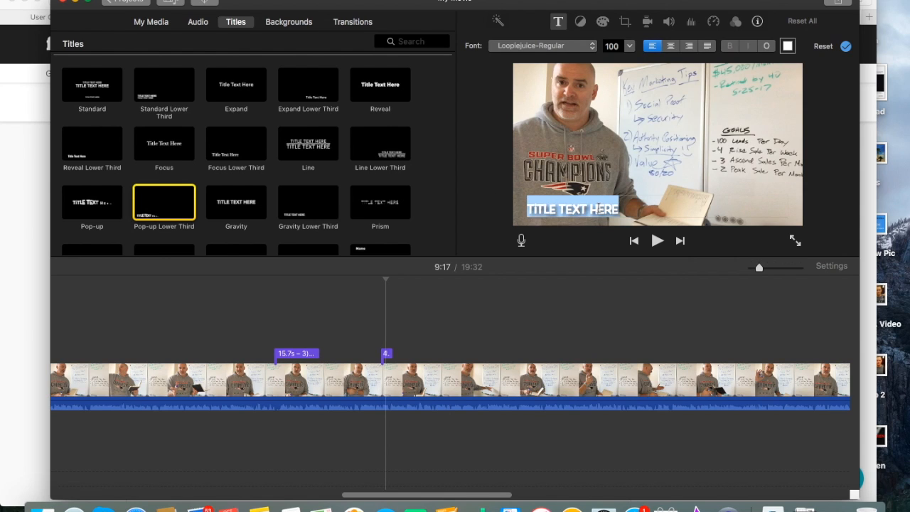
text(80/20 RULE!)
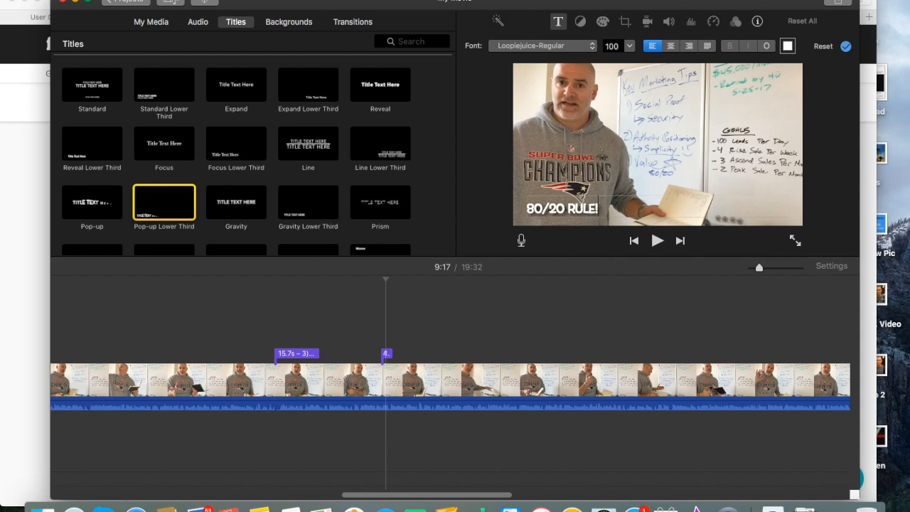
key(Return)
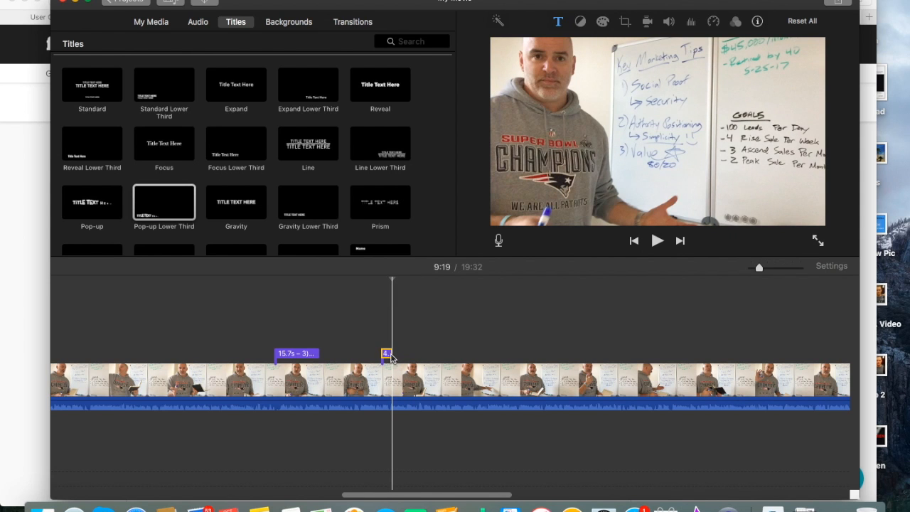
drag(391, 353, 425, 353)
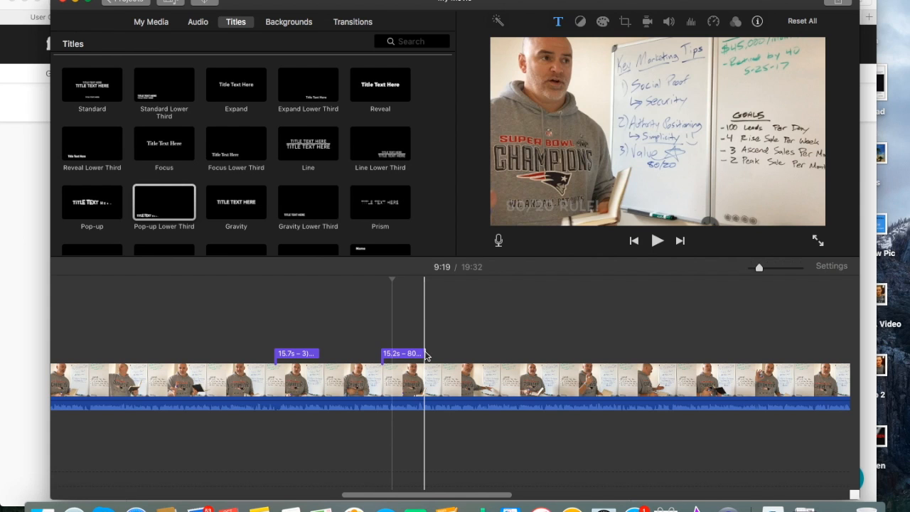
Step: Add a Pop-up Lower Third title at 13:25, where the fourth tip is being written on the whiteboard
scroll(517, 329, right, 5)
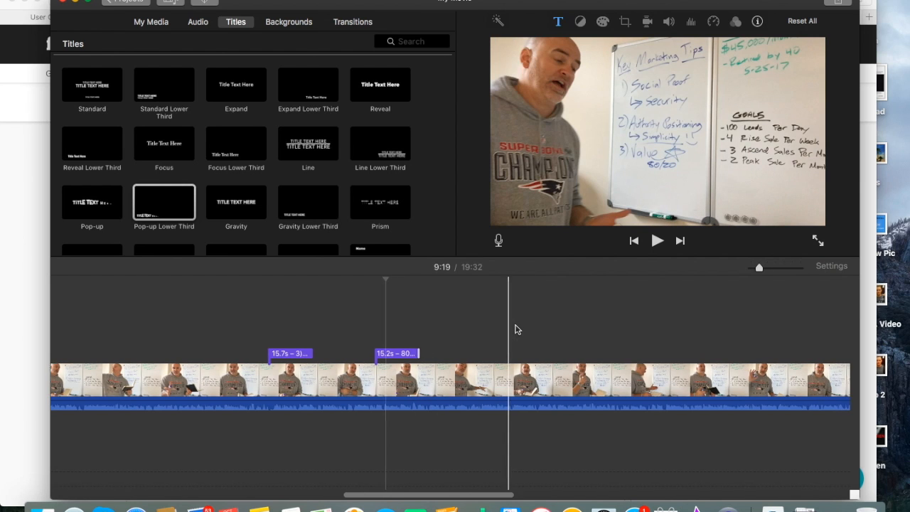
scroll(516, 329, right, 4)
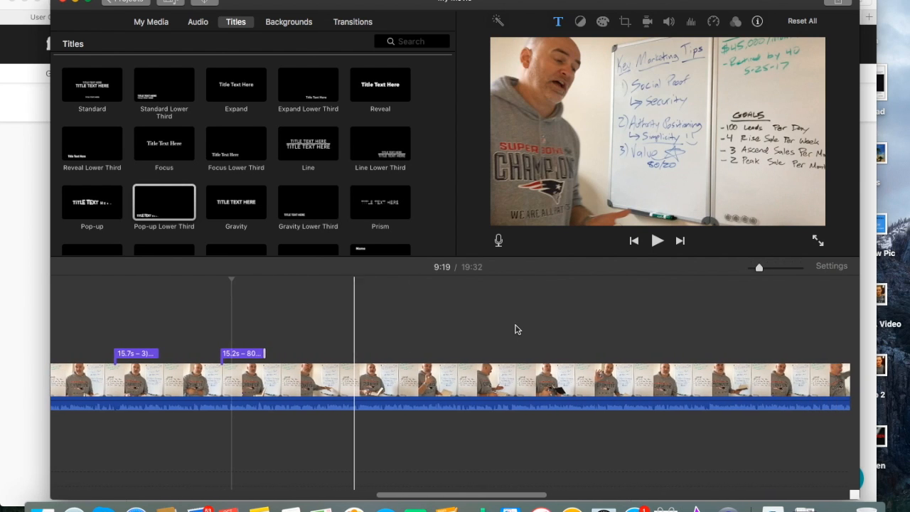
scroll(517, 329, right, 3)
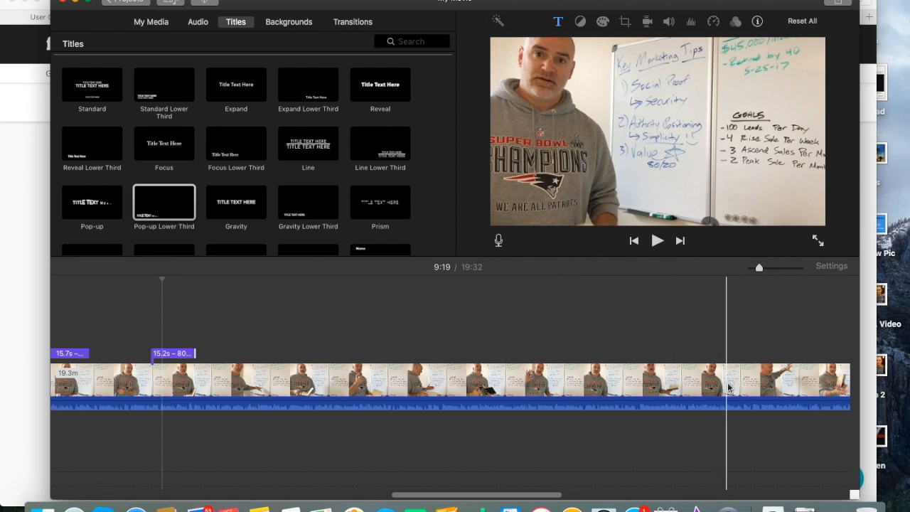
scroll(783, 394, right, 1)
scroll(783, 394, right, 10)
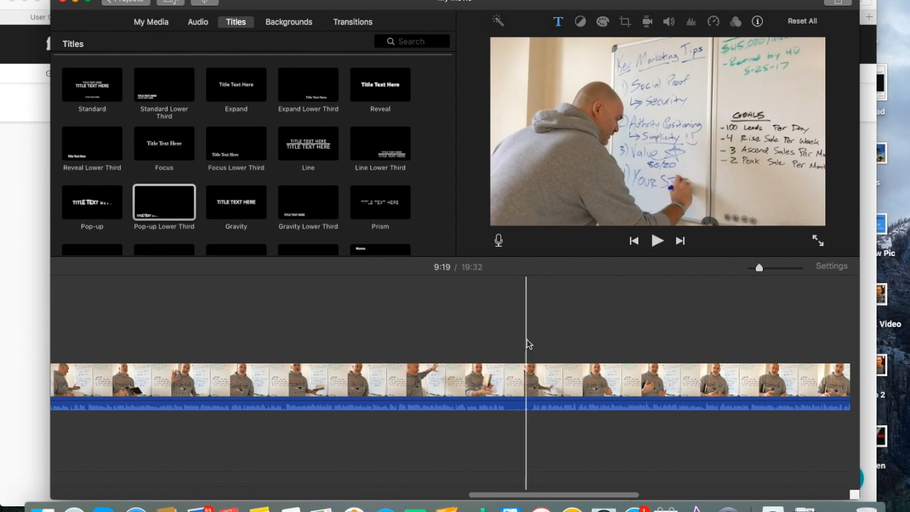
click(525, 344)
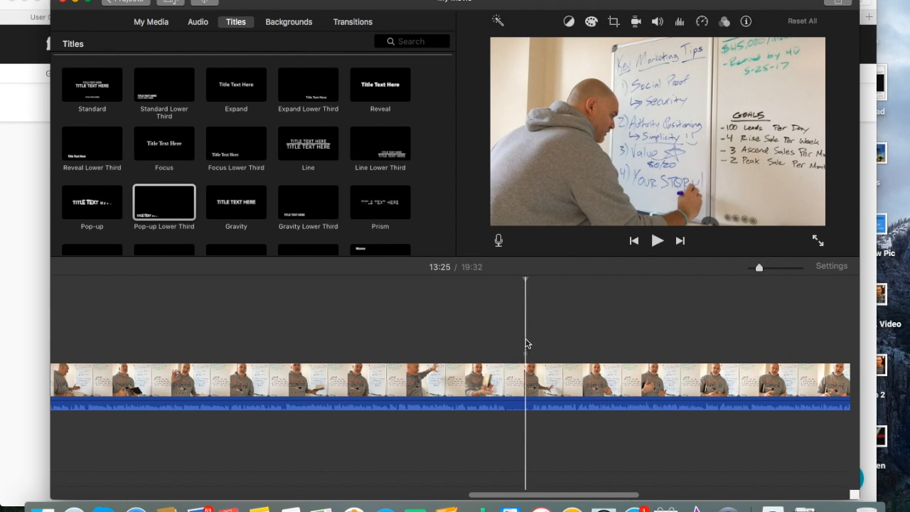
double_click(160, 197)
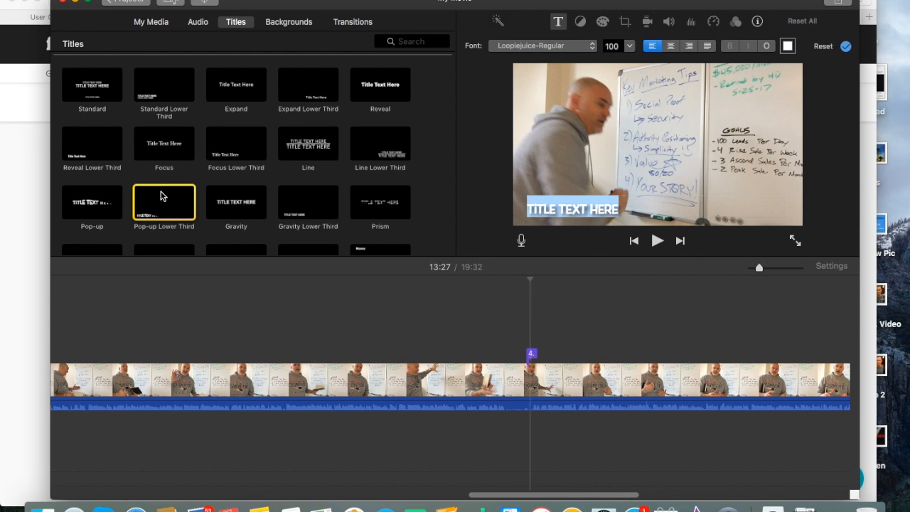
Step: Replace the fourth tip title's placeholder text with YOUR STORY!! and extend its duration to 20.5 s
triple_click(607, 207)
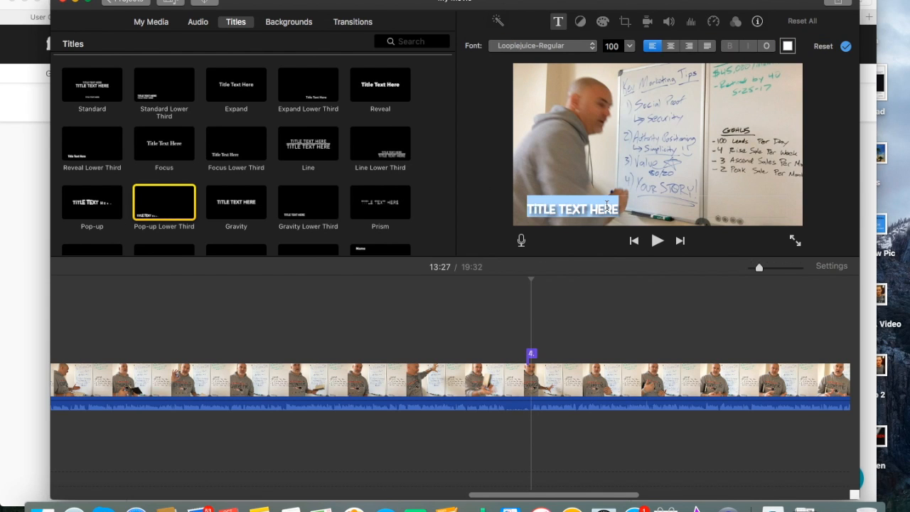
key(BackSpace)
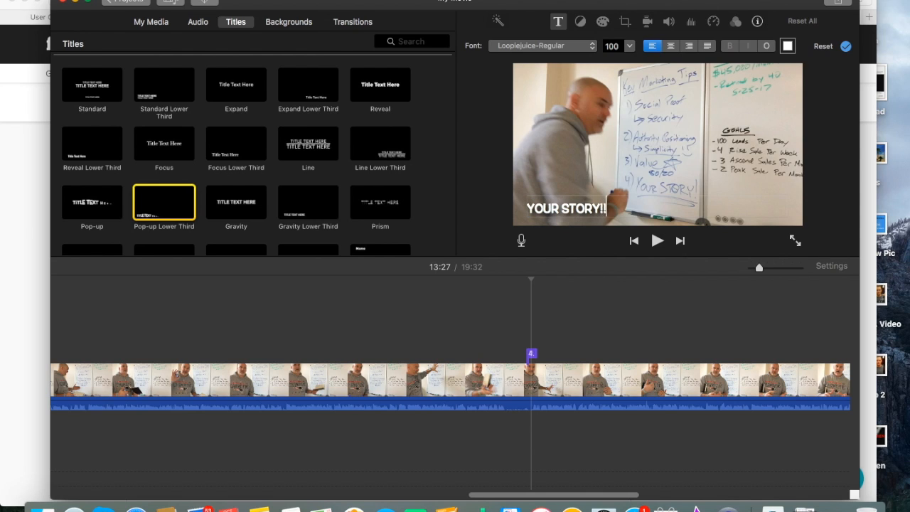
key(Return)
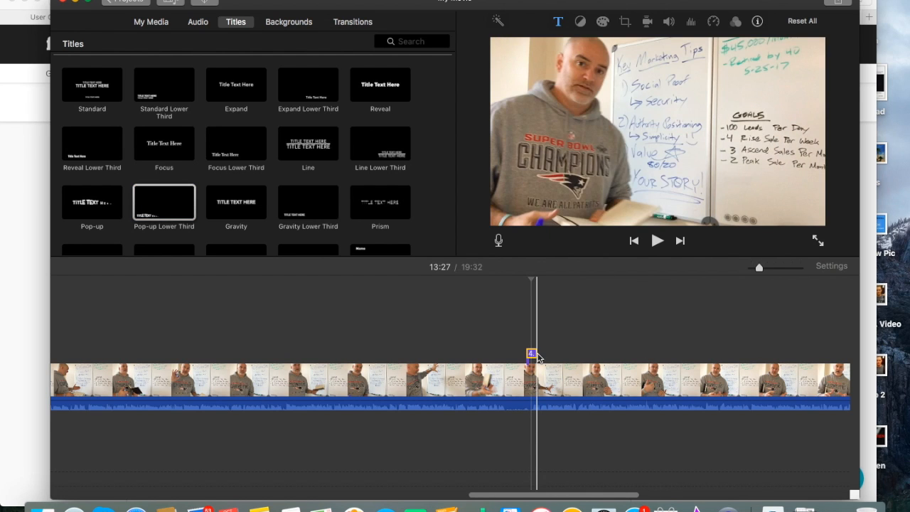
drag(531, 353, 583, 358)
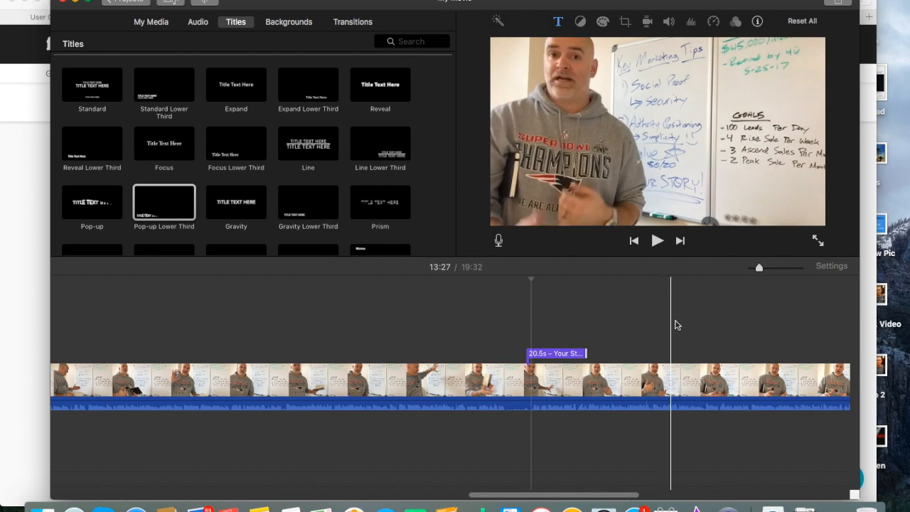
Step: Add a Pop-up Lower Third title at 19:07 reading CLICK THE LINKS BELOW FOR MORE INFO . . . and extend its duration to 30.8 s
scroll(687, 334, right, 3)
scroll(687, 334, right, 10)
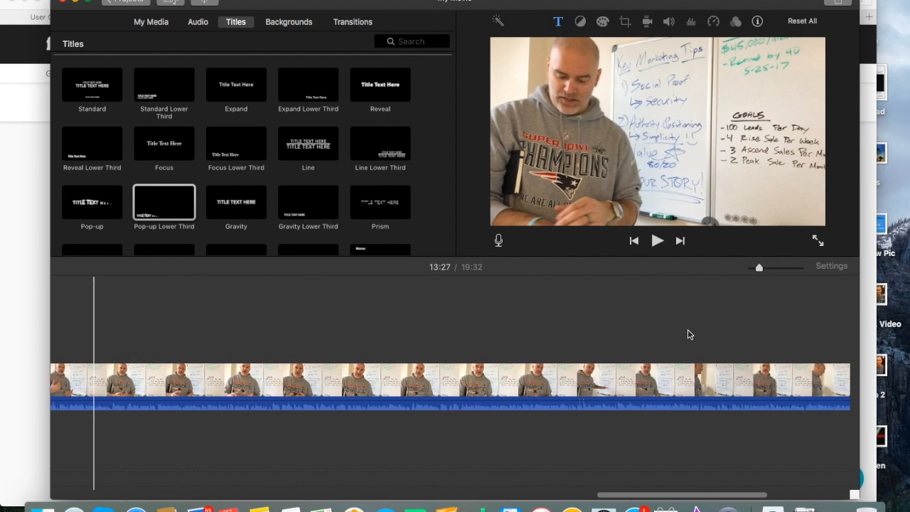
scroll(687, 334, right, 2)
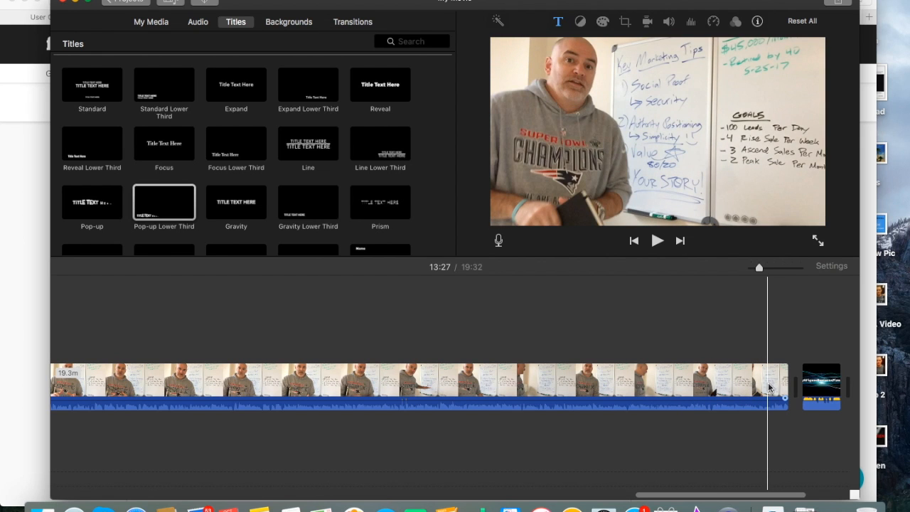
click(746, 383)
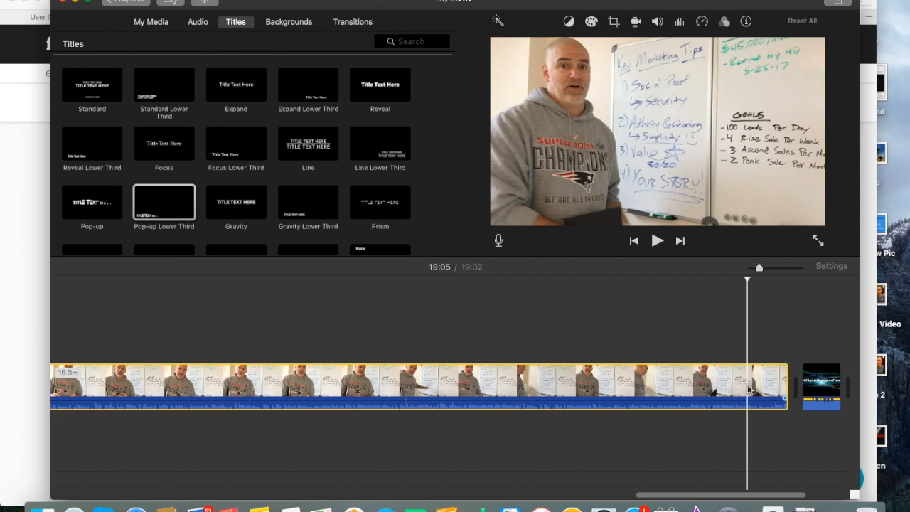
double_click(143, 203)
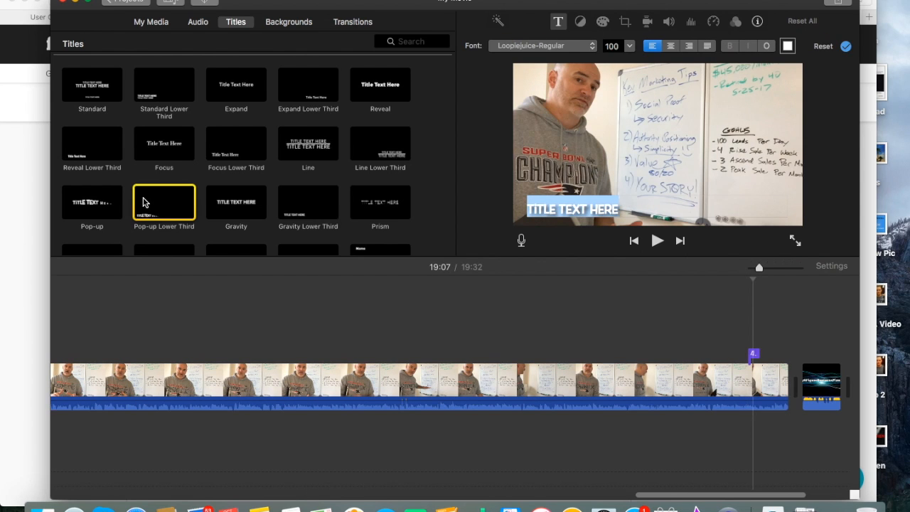
text(C)
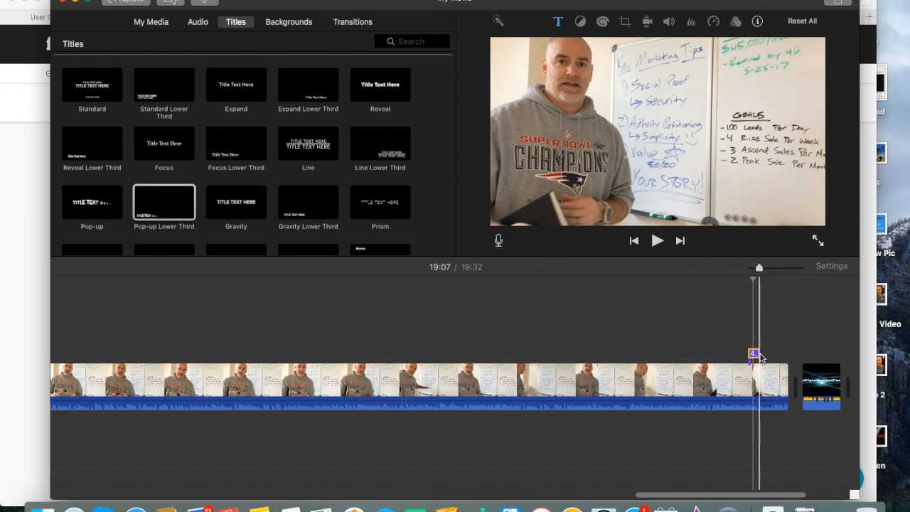
drag(757, 353, 690, 354)
click(617, 357)
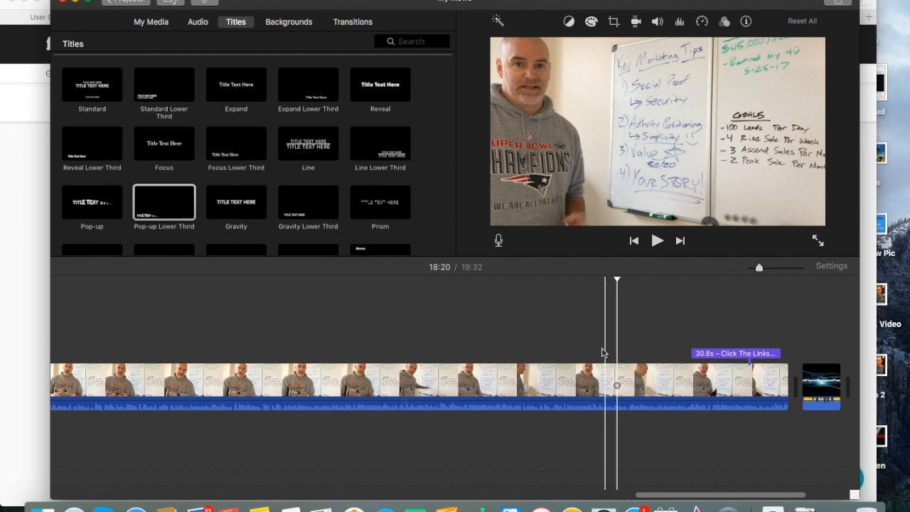
Step: Review the placement of the titles and picture-in-picture overlays along the timeline, from the social proof section to the closing clip
scroll(436, 332, left, 5)
scroll(437, 334, left, 10)
scroll(436, 334, left, 10)
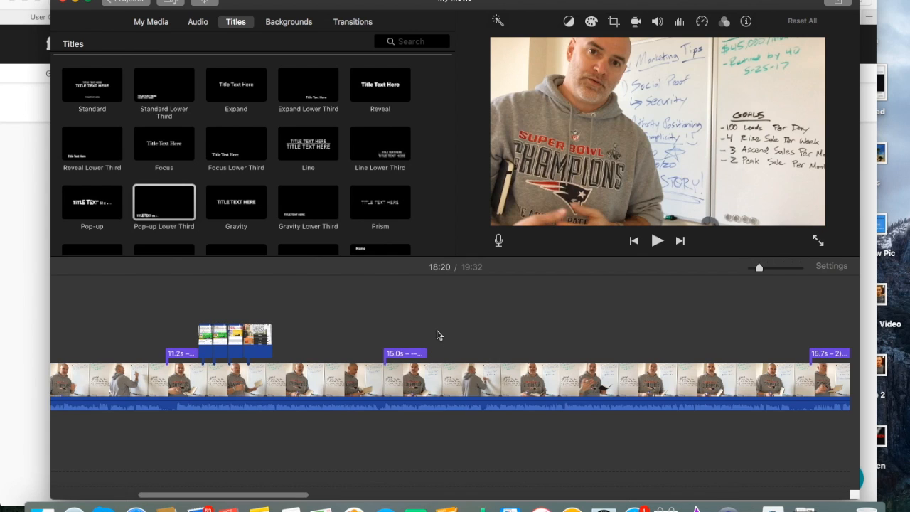
scroll(437, 334, left, 5)
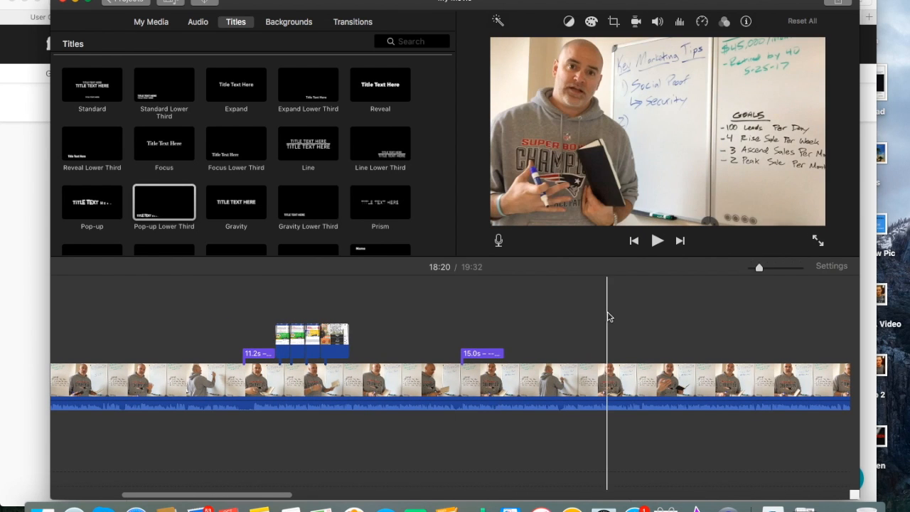
scroll(607, 315, right, 10)
scroll(483, 352, left, 10)
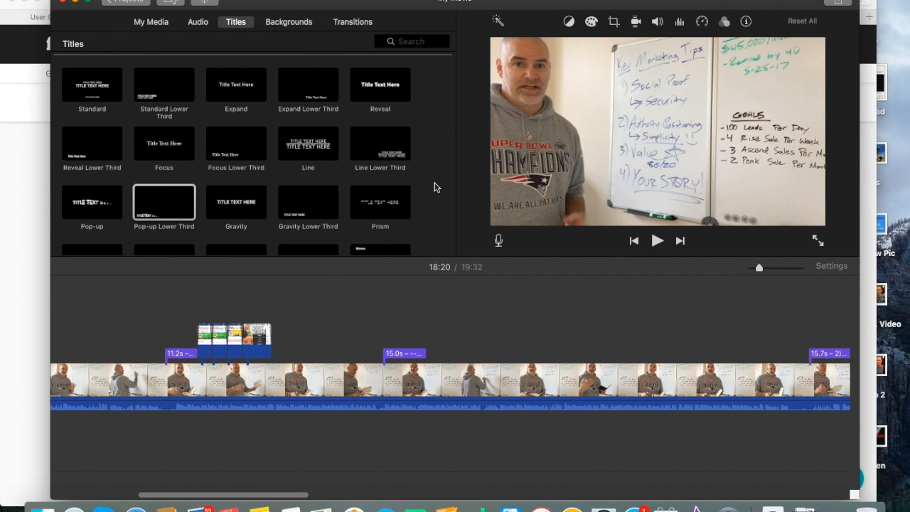
click(257, 340)
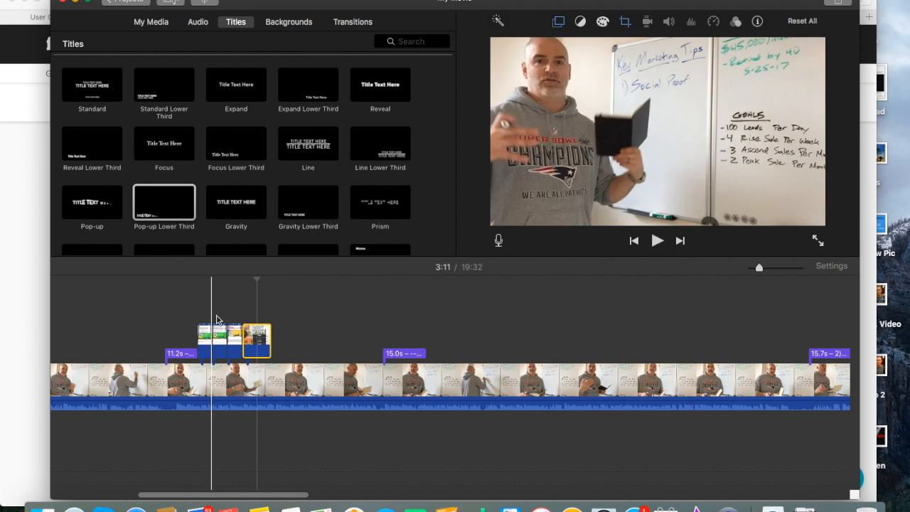
scroll(579, 330, right, 10)
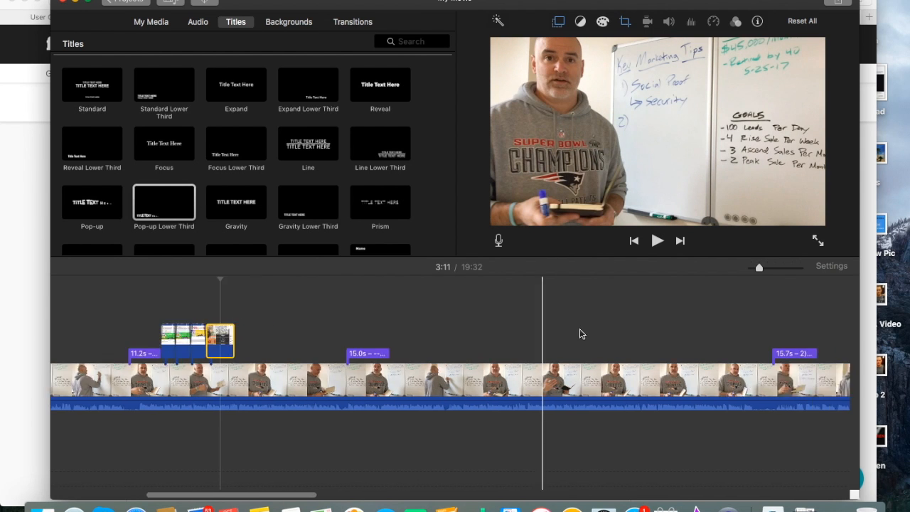
scroll(579, 329, right, 15)
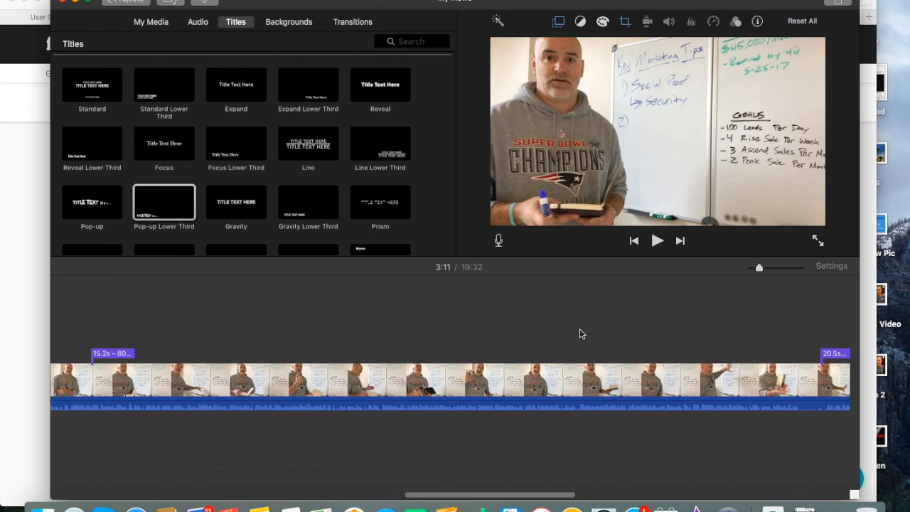
scroll(579, 333, right, 12)
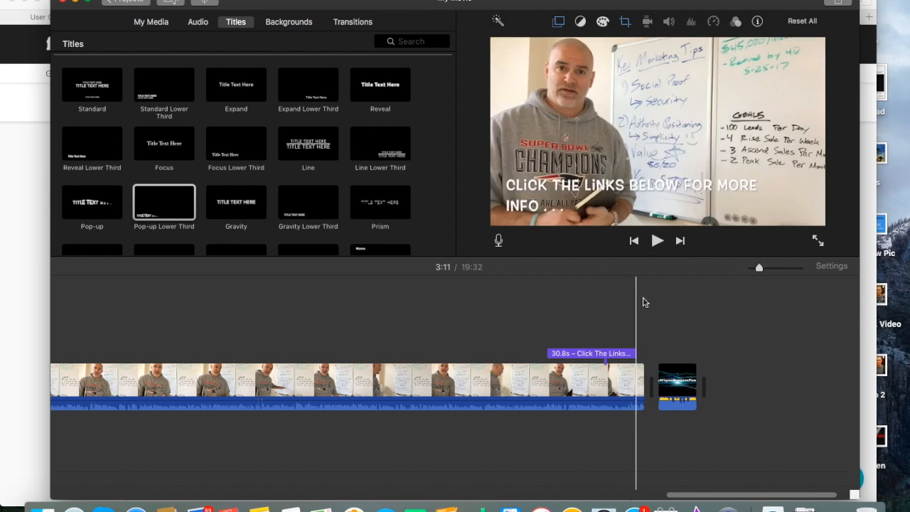
Step: Raise the main whiteboard clip's volume to 123%
click(625, 384)
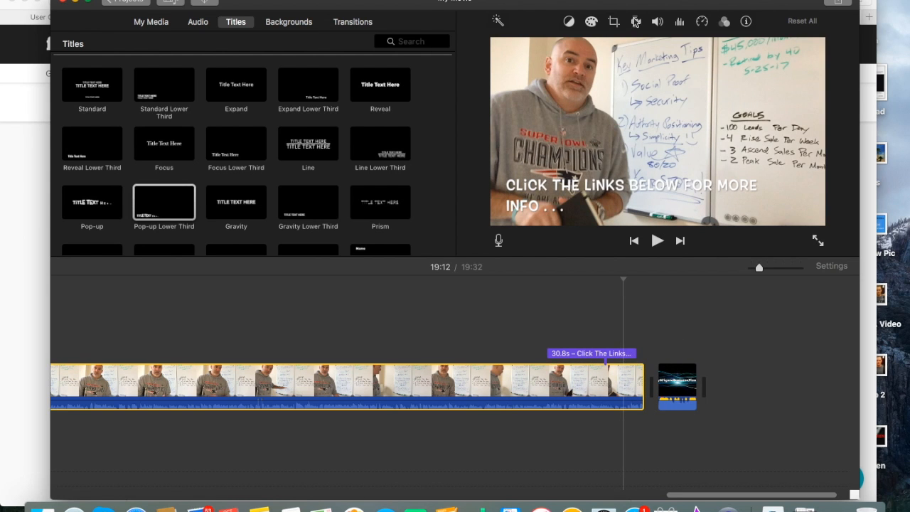
click(655, 23)
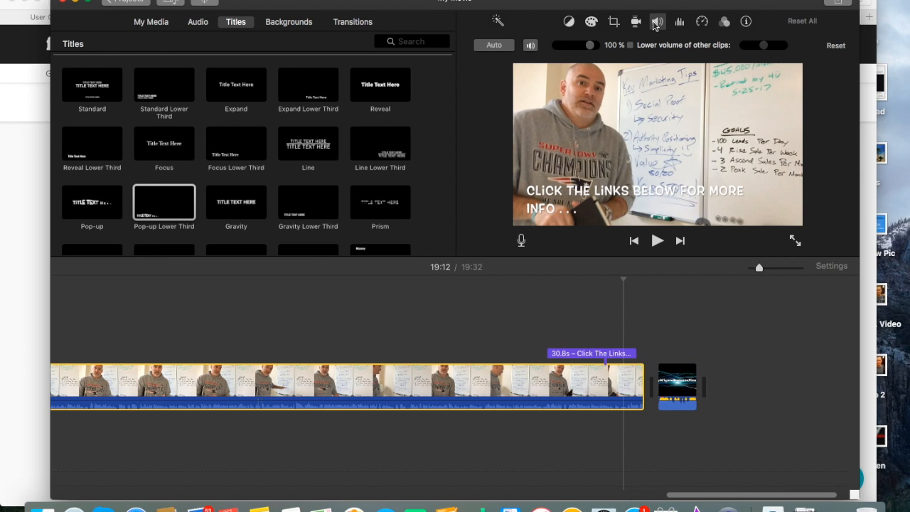
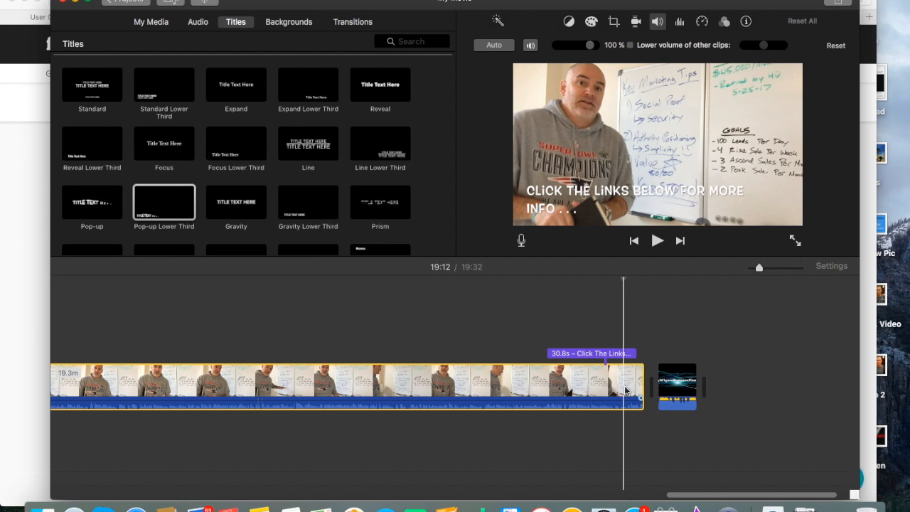
click(590, 45)
drag(590, 47, 592, 48)
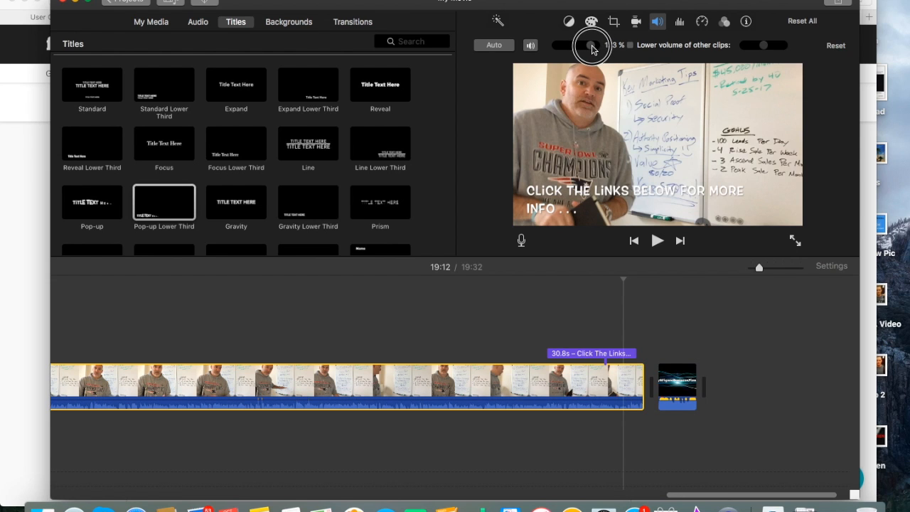
Step: Lower the volume of the My6FigureBusinessPlan.com closing clip to 43% and recheck its volume setting
click(674, 374)
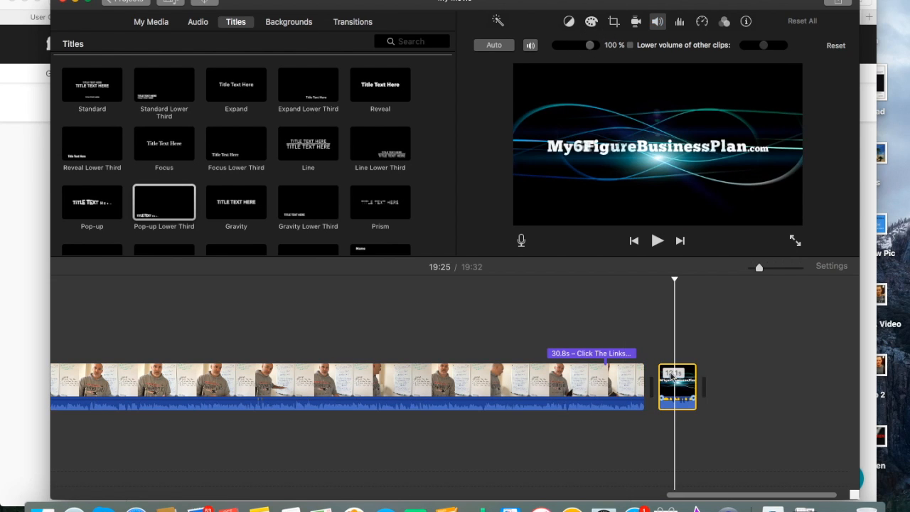
click(658, 23)
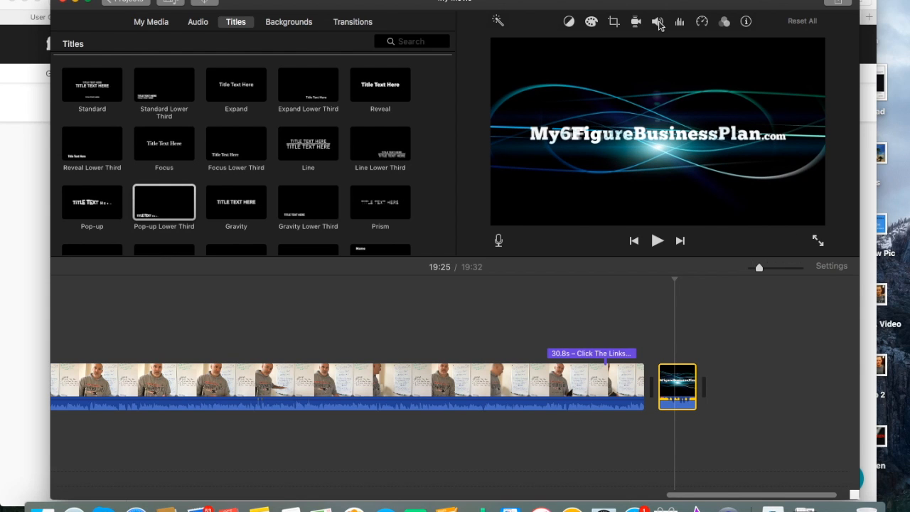
click(658, 23)
click(592, 47)
drag(593, 50, 573, 50)
click(611, 301)
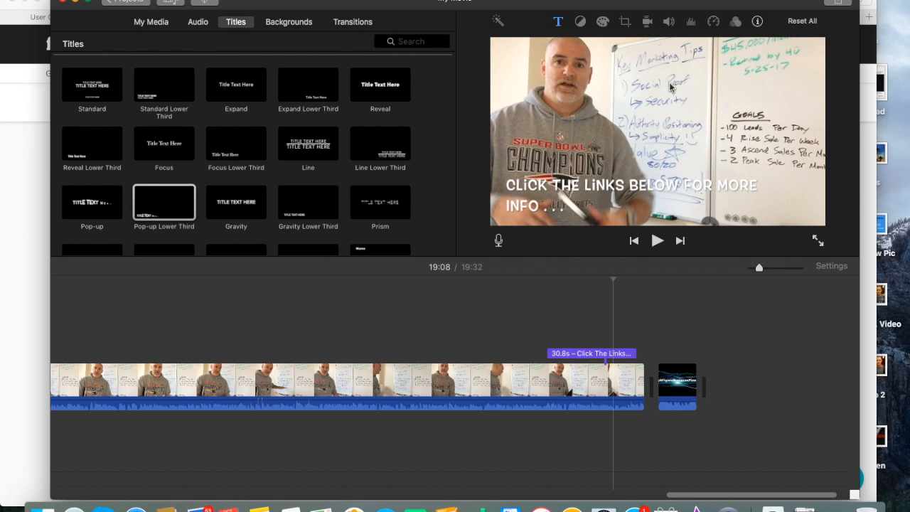
click(675, 377)
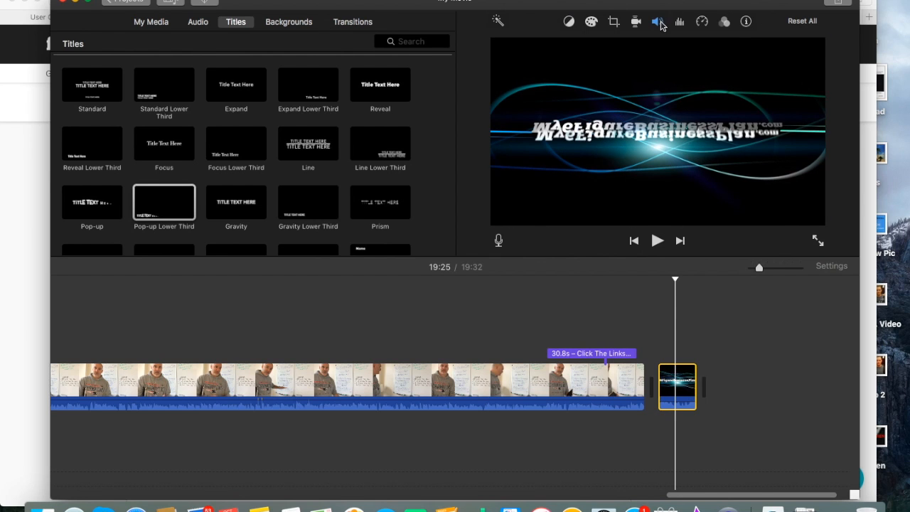
click(658, 23)
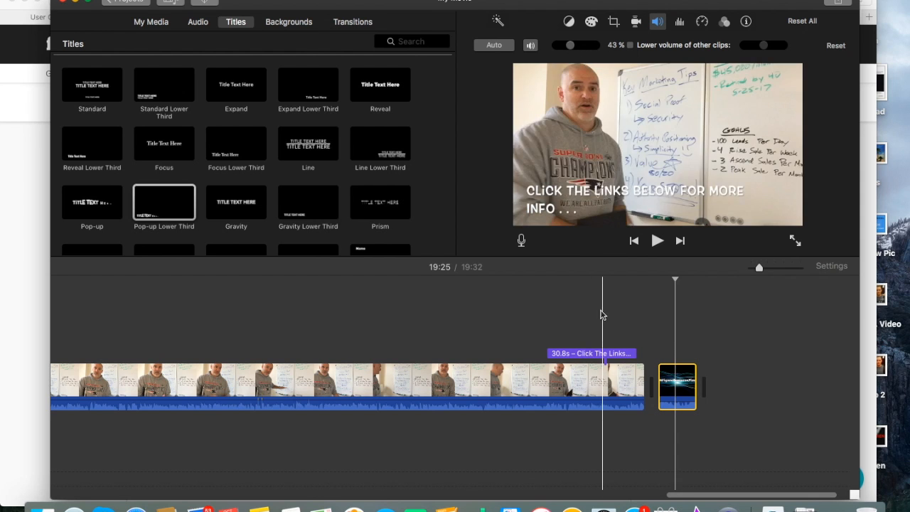
Step: Play the movie from 19:09 into the closing clip to compare the volume of the two clips
click(566, 385)
click(615, 384)
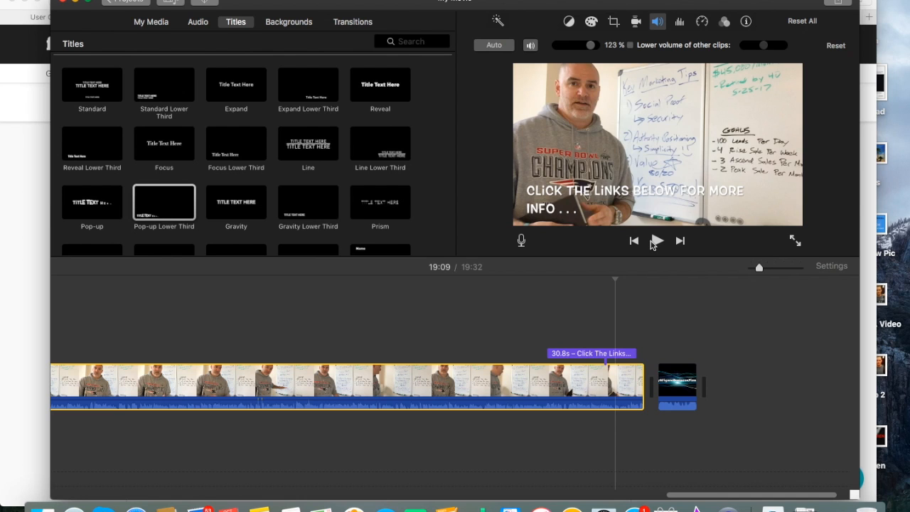
click(656, 241)
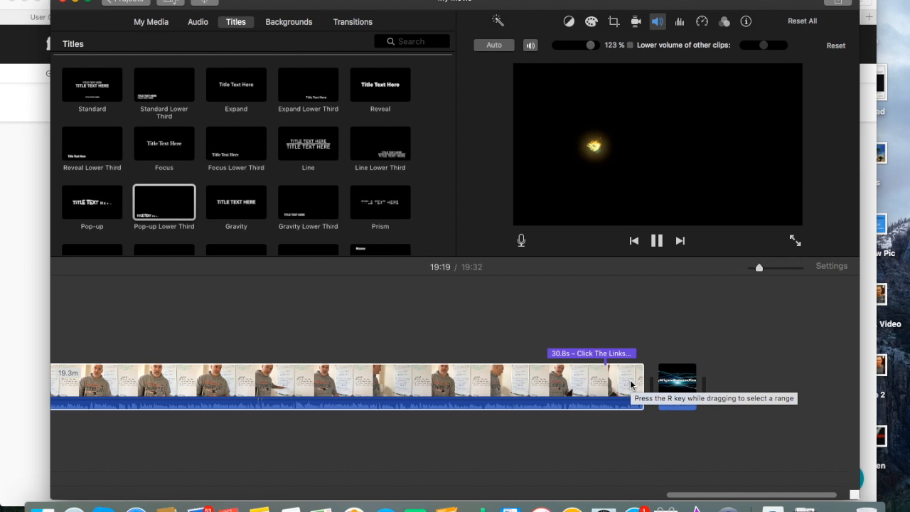
click(655, 243)
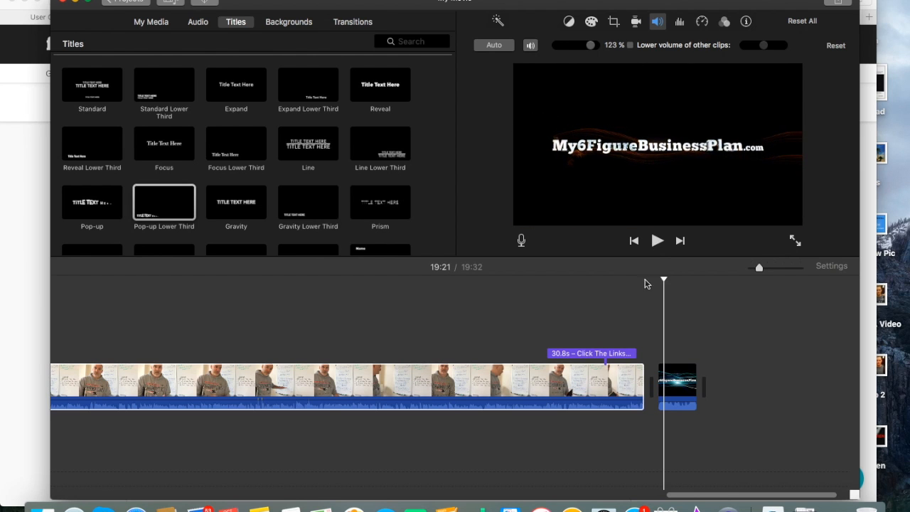
Step: Raise the whiteboard clip's volume to 141% and lower the closing clip's volume slightly further
click(631, 387)
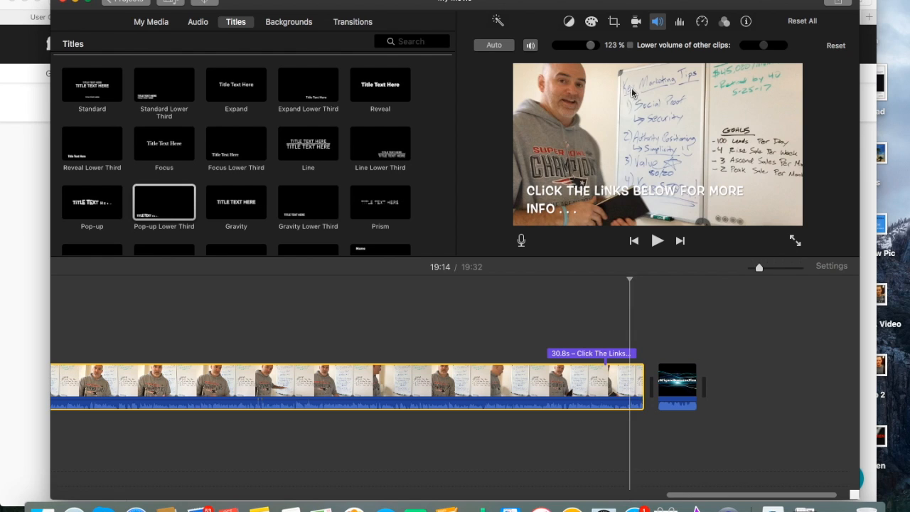
click(591, 47)
drag(591, 49, 592, 47)
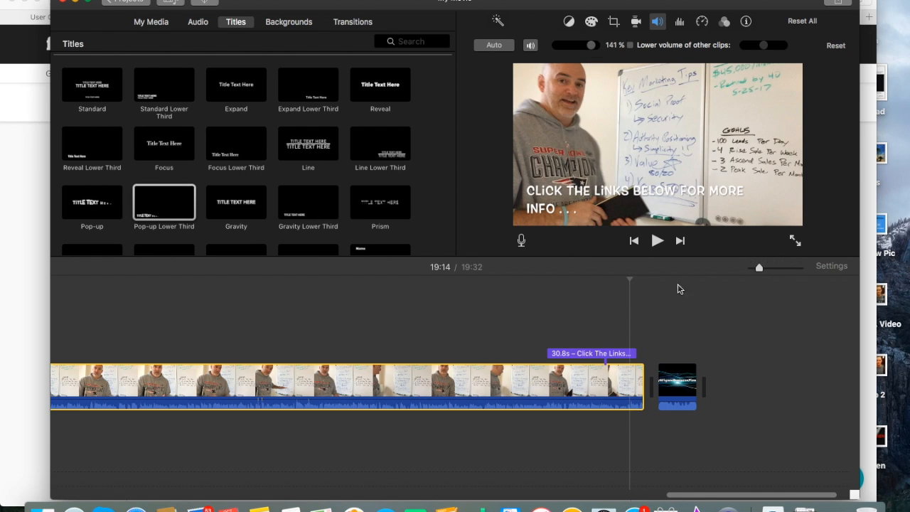
click(673, 383)
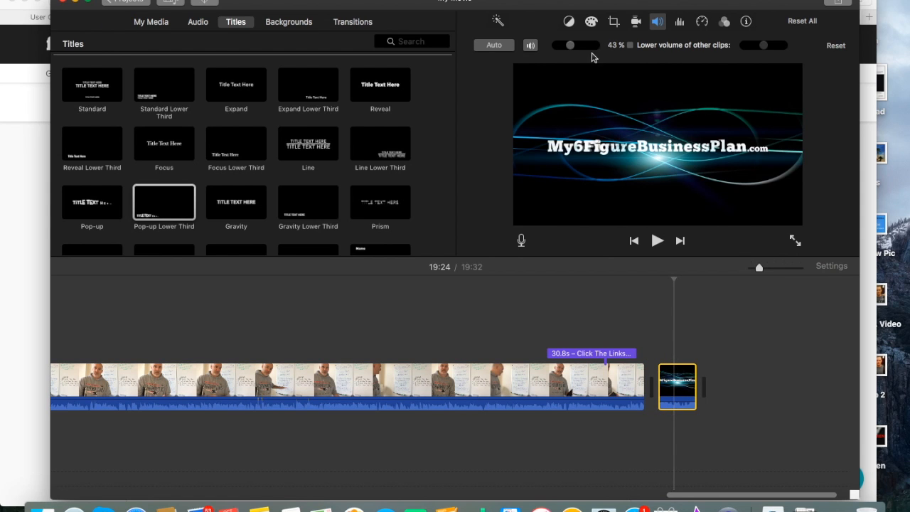
drag(571, 45, 566, 48)
Step: Replay the movie from 19:15 into the closing clip to check the volume balance, and look over the whole timeline
click(631, 387)
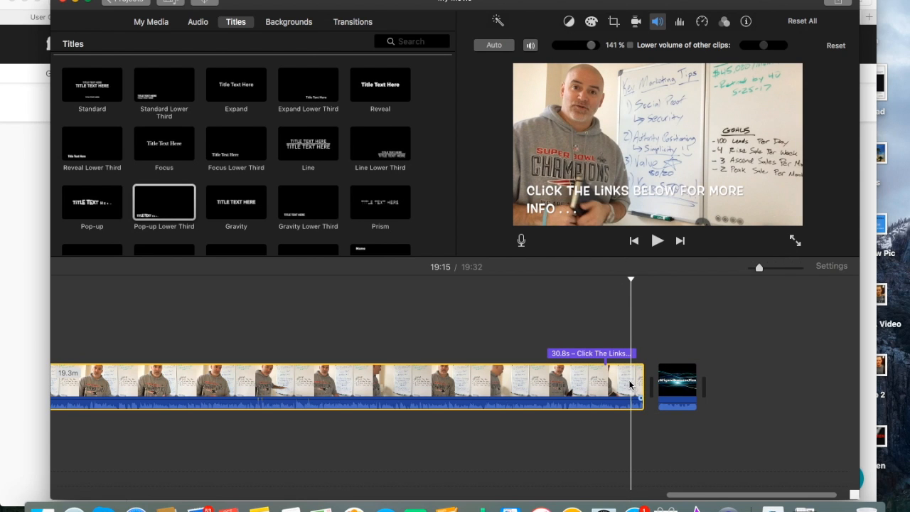
click(656, 240)
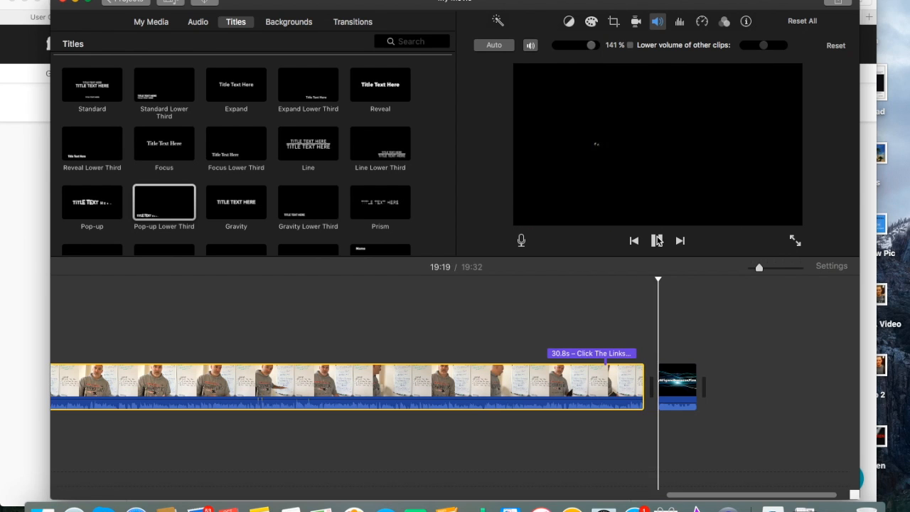
click(656, 240)
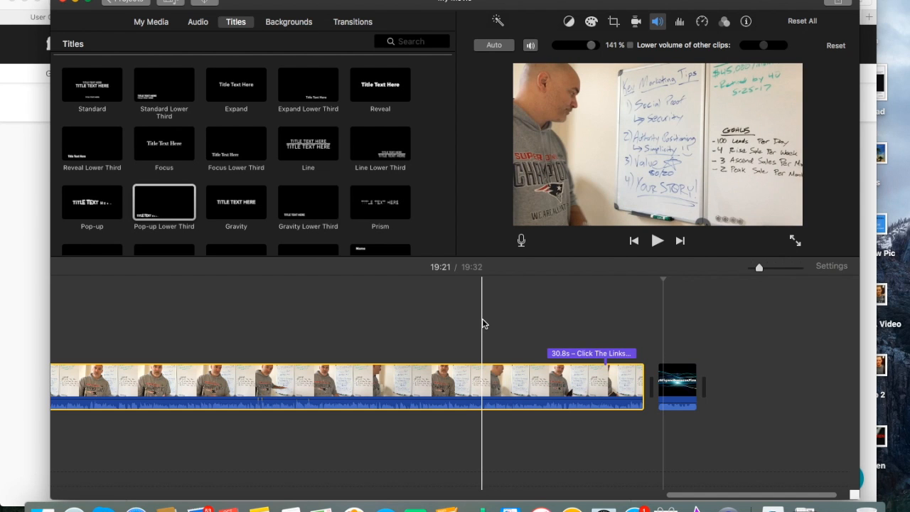
scroll(482, 323, left, 15)
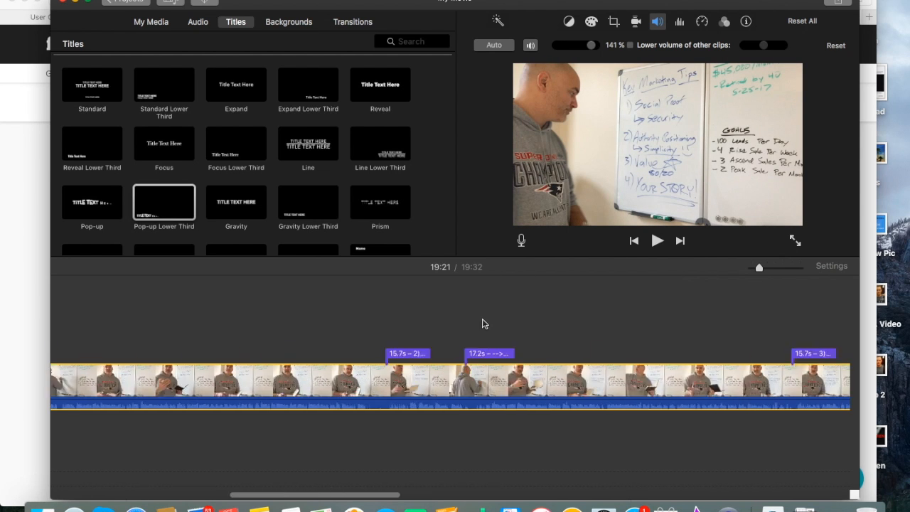
scroll(483, 321, left, 10)
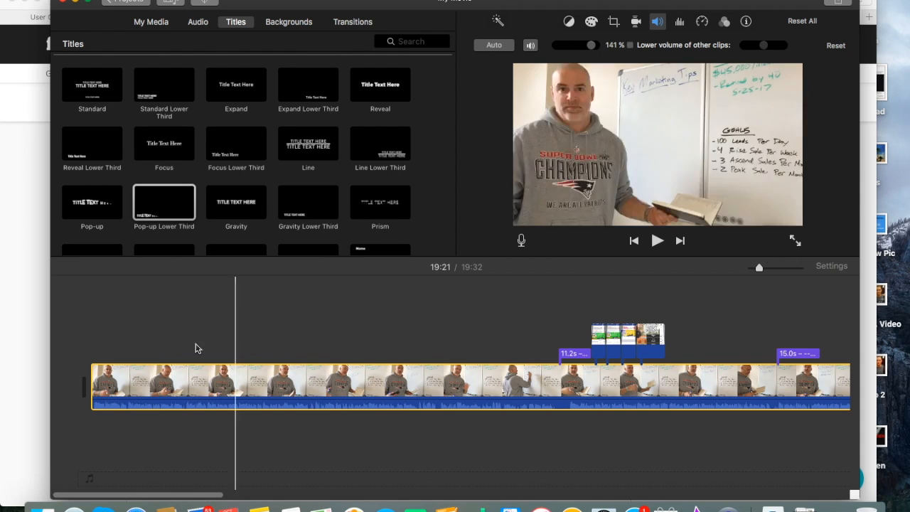
scroll(357, 326, right, 15)
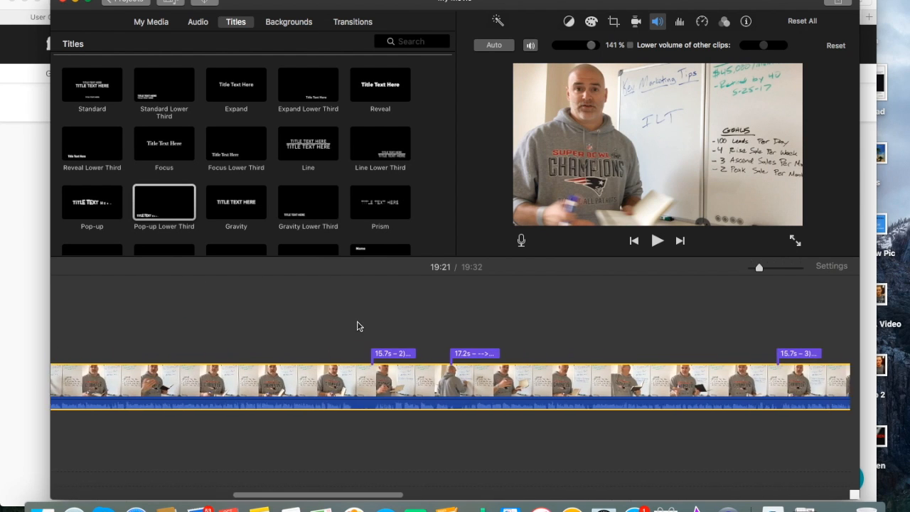
scroll(359, 326, right, 15)
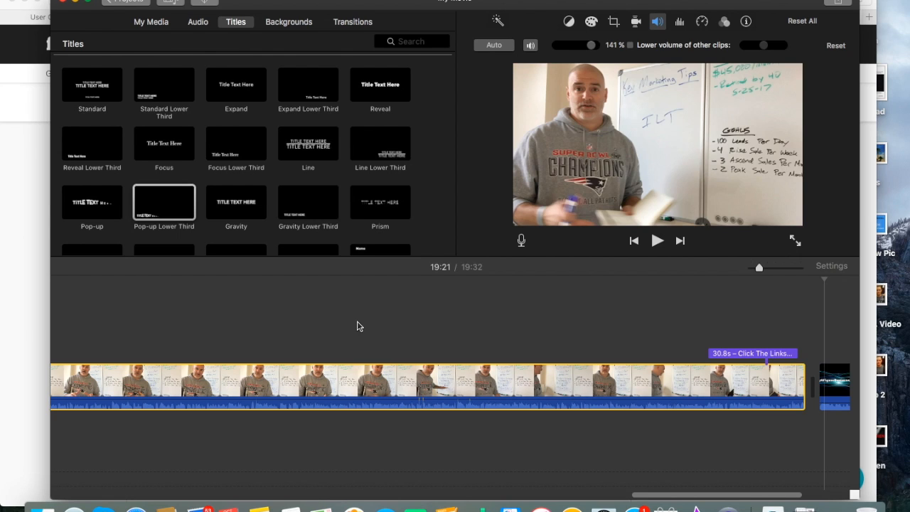
Step: Look over the titles, overlay clips and closing clip along the movie's timeline
scroll(359, 327, right, 5)
scroll(359, 327, left, 10)
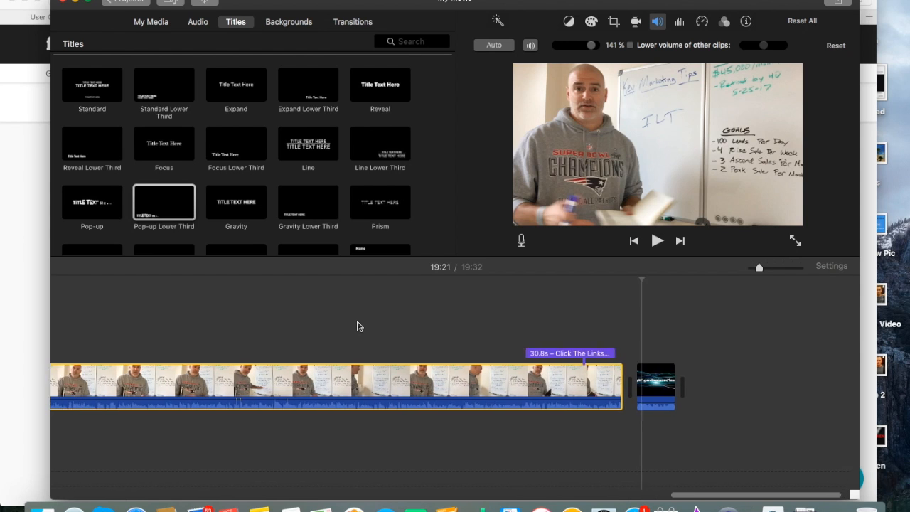
scroll(359, 326, left, 3)
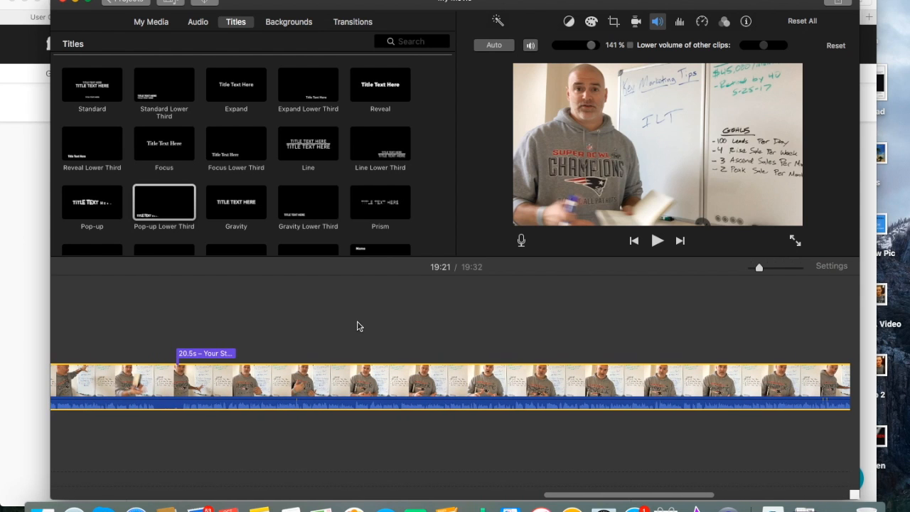
scroll(359, 326, left, 2)
scroll(358, 326, right, 10)
scroll(359, 326, left, 15)
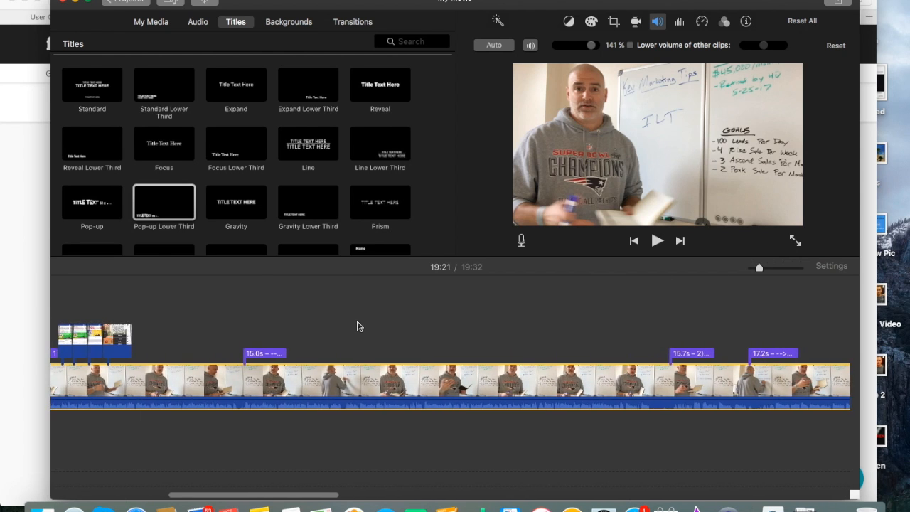
scroll(359, 326, right, 10)
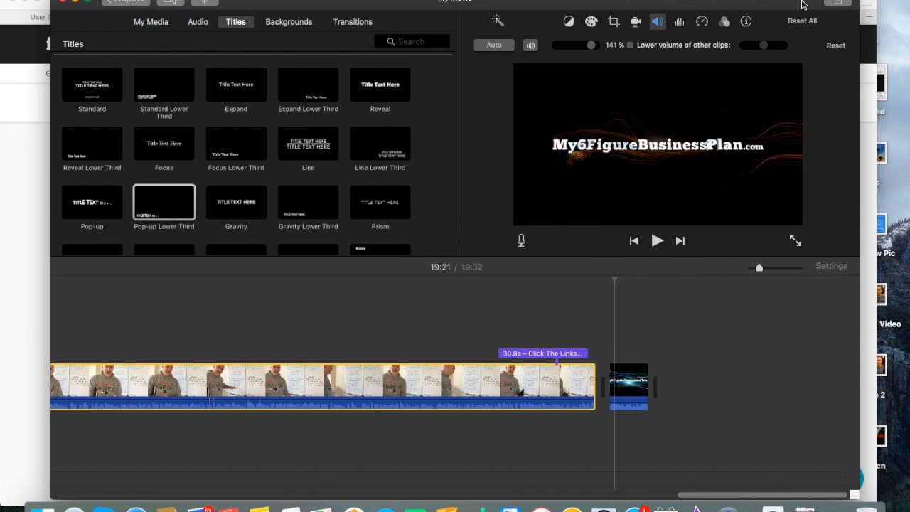
Step: Start exporting the movie to a file as video and audio at 720p, high quality and faster compression
click(837, 3)
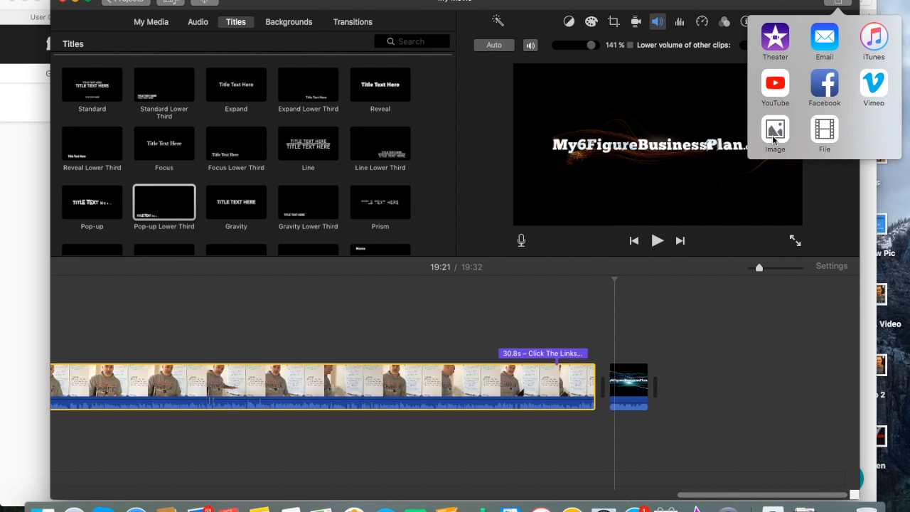
click(824, 135)
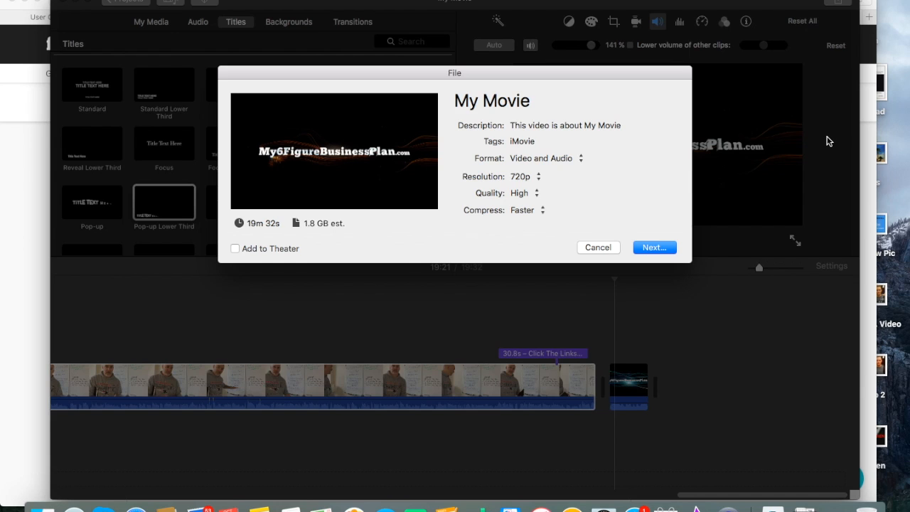
click(649, 249)
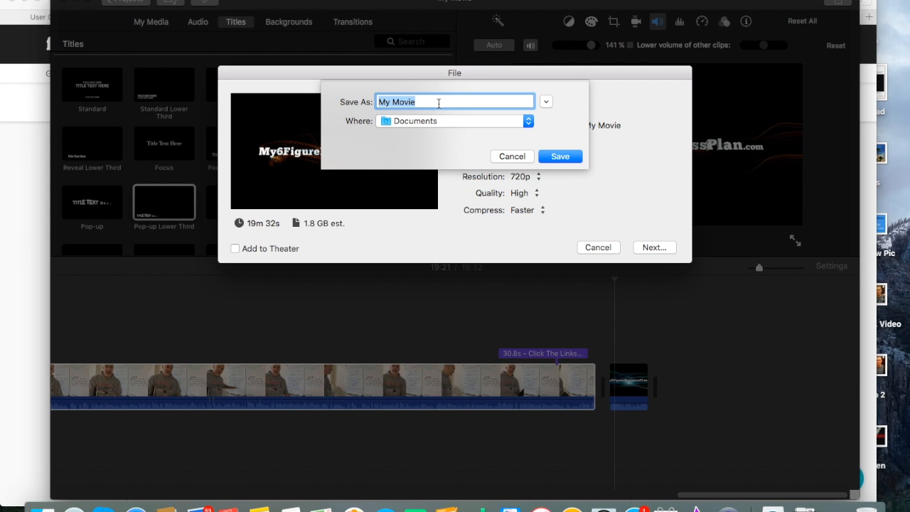
Step: Name the exported file Digital Altitude Marketing Tips and save it in the Documents folder
key(BackSpace)
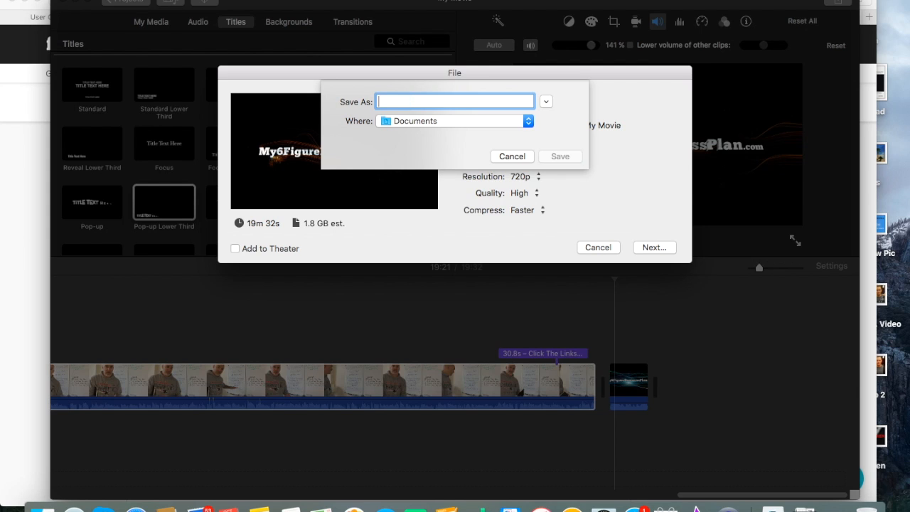
text(Digital )
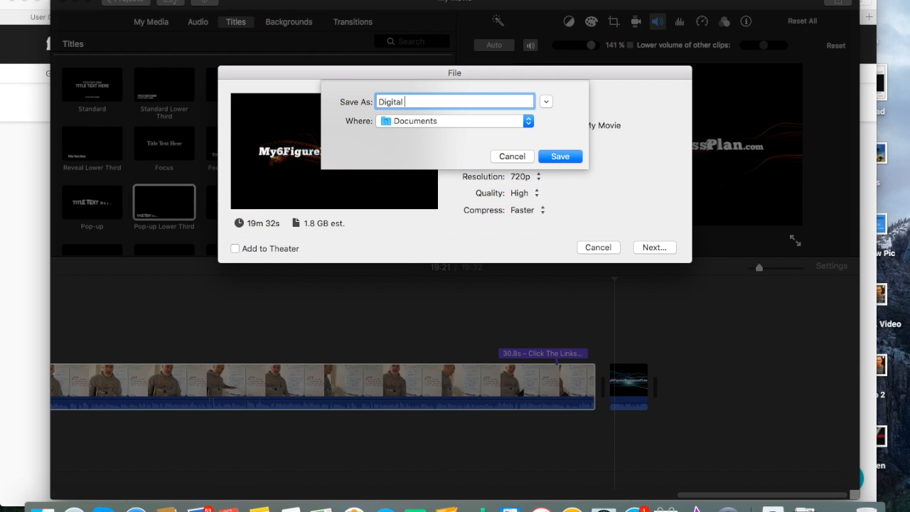
text(Altitude Marketing Tips)
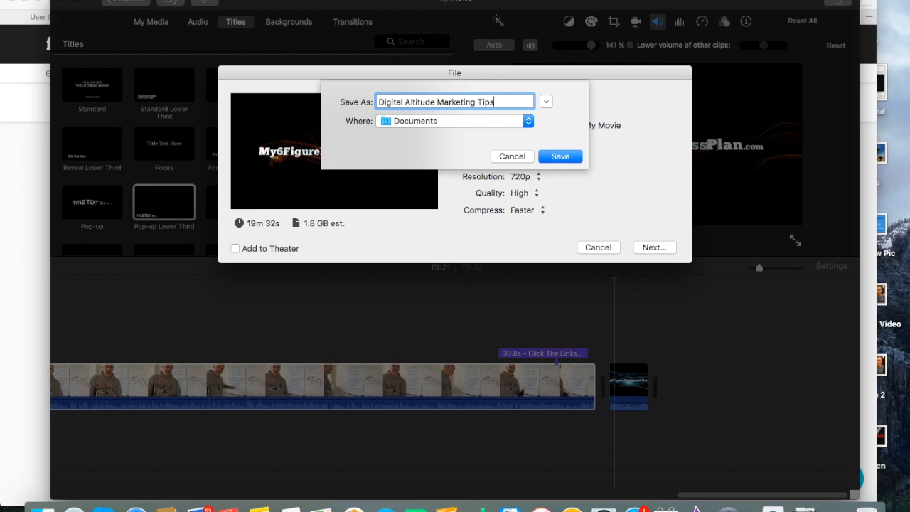
text(-)
key(BackSpace)
key(BackSpace)
key(BackSpace)
click(560, 157)
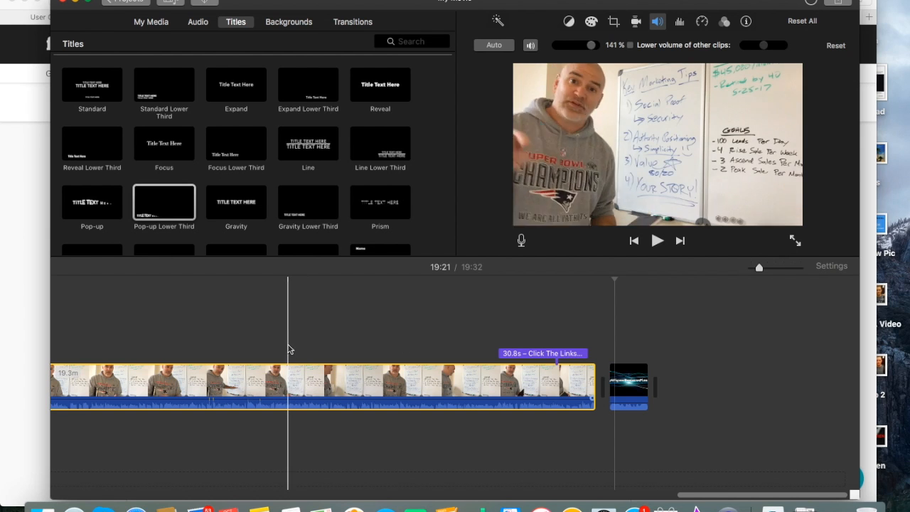
Step: Minimize iMovie while the export runs and open YouTube's upload page in the browser
scroll(285, 342, left, 15)
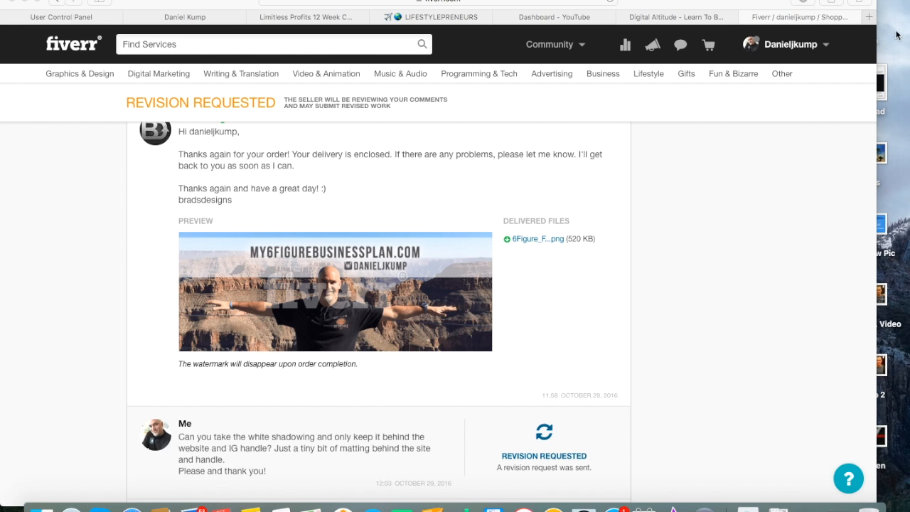
click(838, 508)
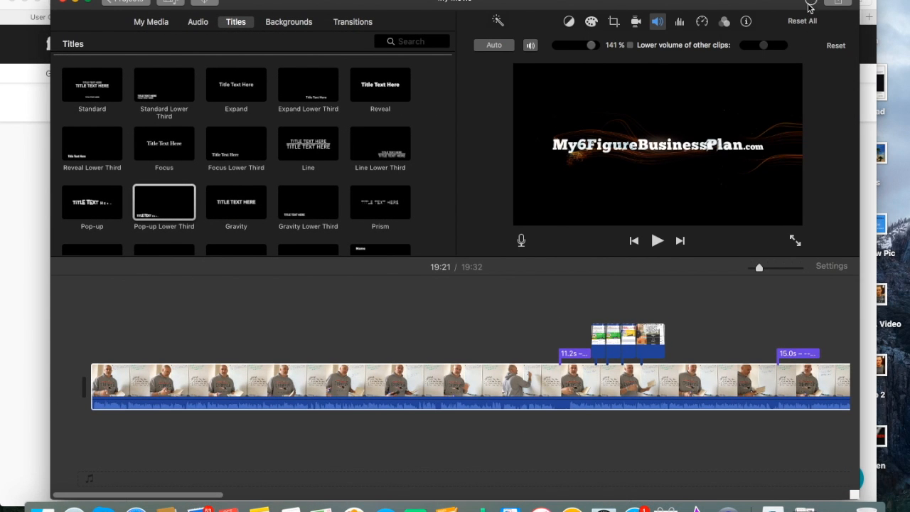
click(77, 2)
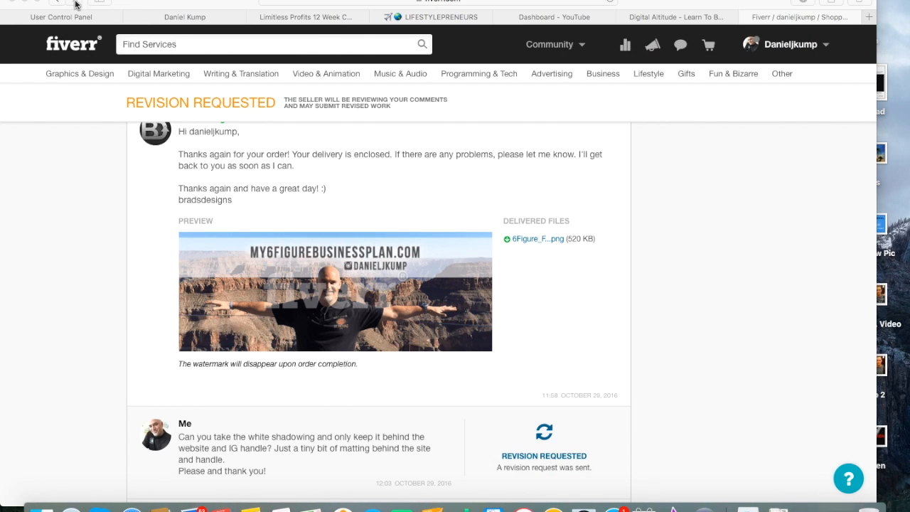
click(574, 15)
click(777, 41)
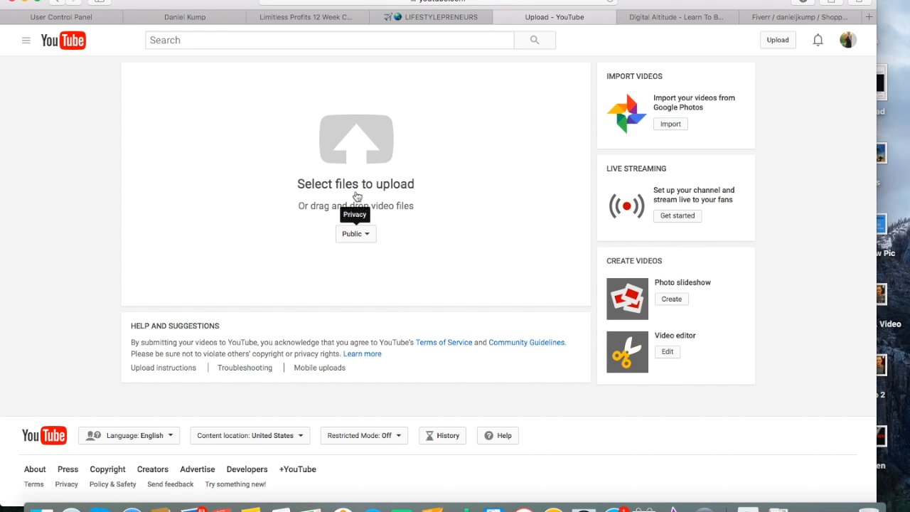
Step: Find the exported Digital Altitude Marketing Tips.mp4 among the Documents files offered for upload, and leave the file selection without choosing anything
click(356, 161)
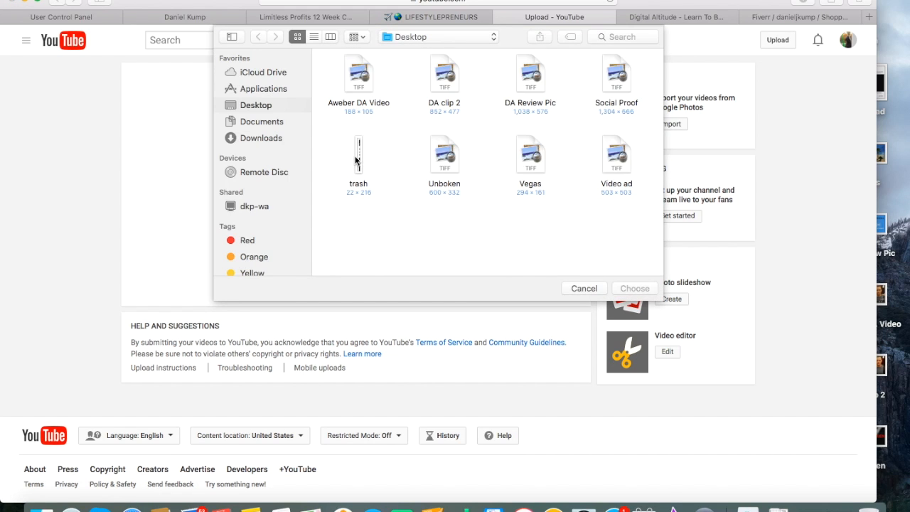
click(266, 122)
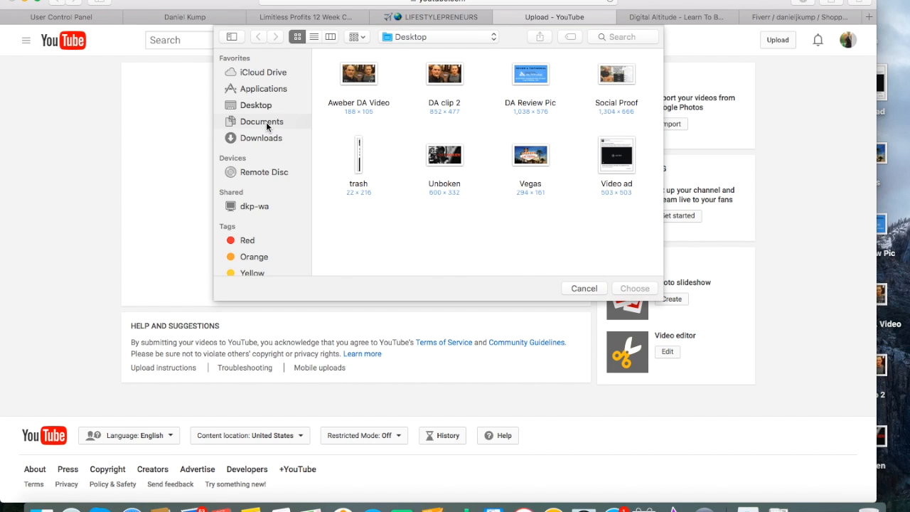
scroll(448, 178, down, 2)
scroll(448, 178, up, 2)
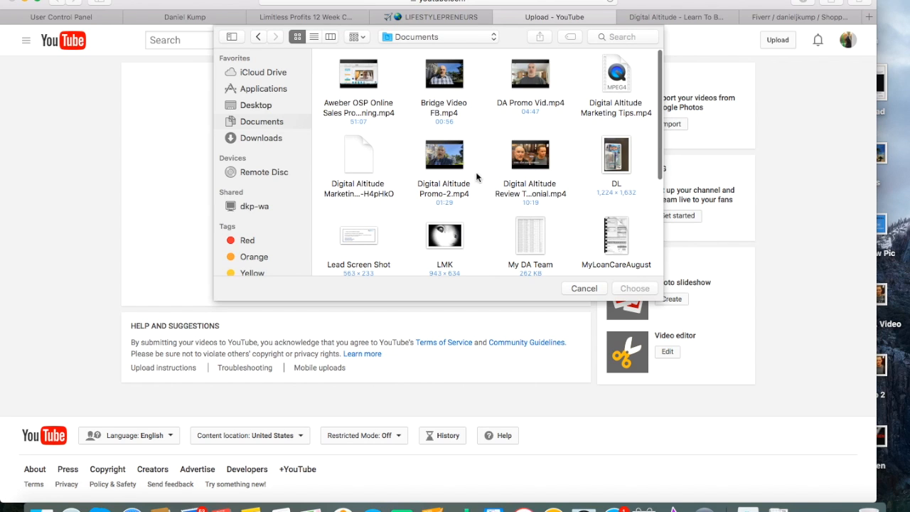
mouse_move(449, 85)
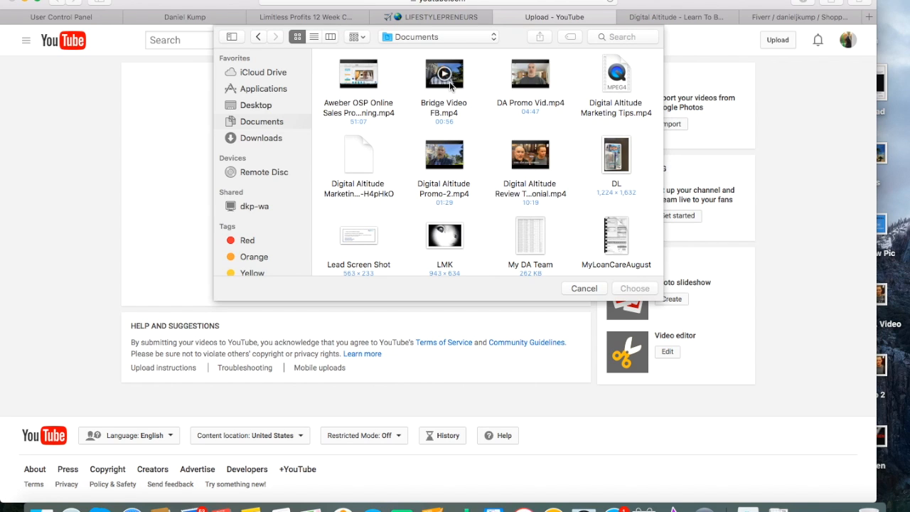
click(584, 288)
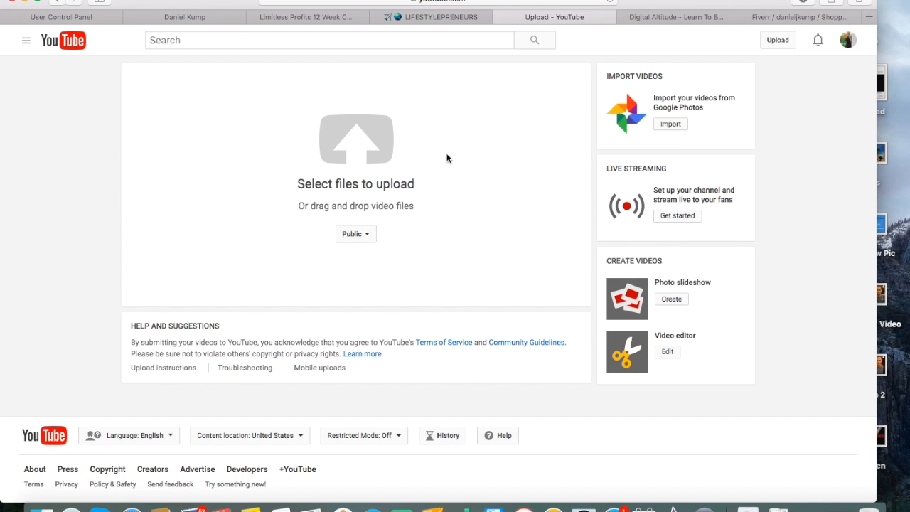